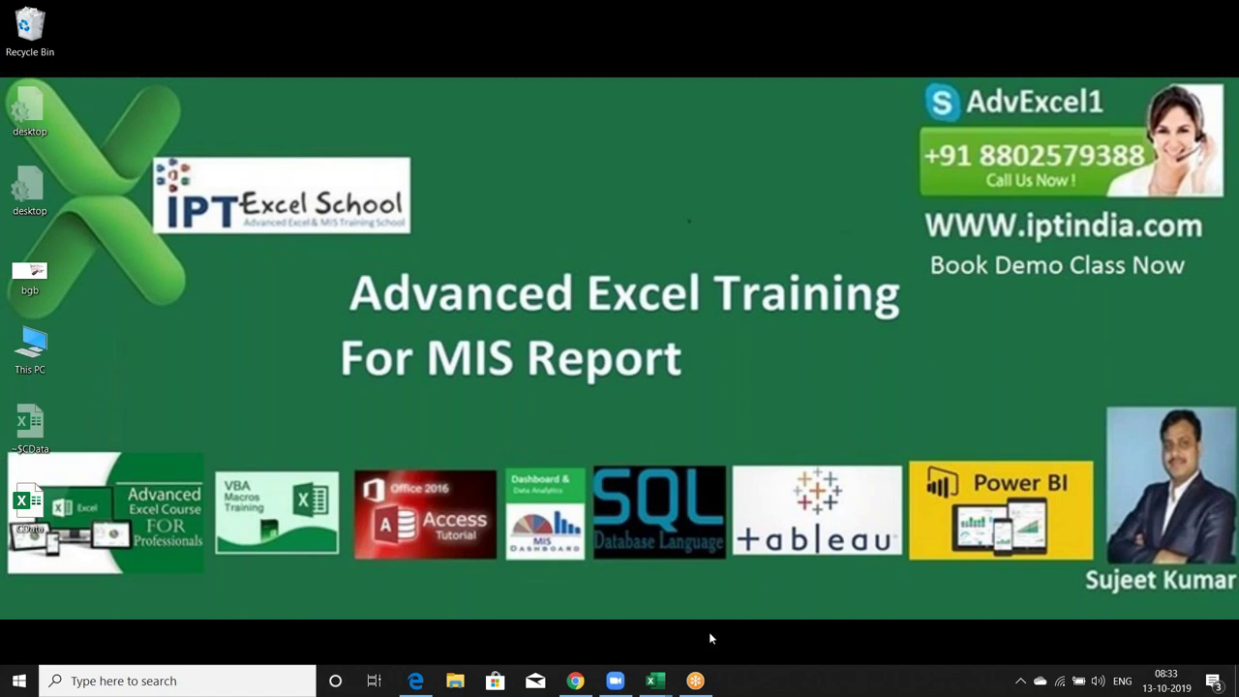
Bring the Book5 workbook to the front from its taskbar preview, then close its window
mouse_move(668, 676)
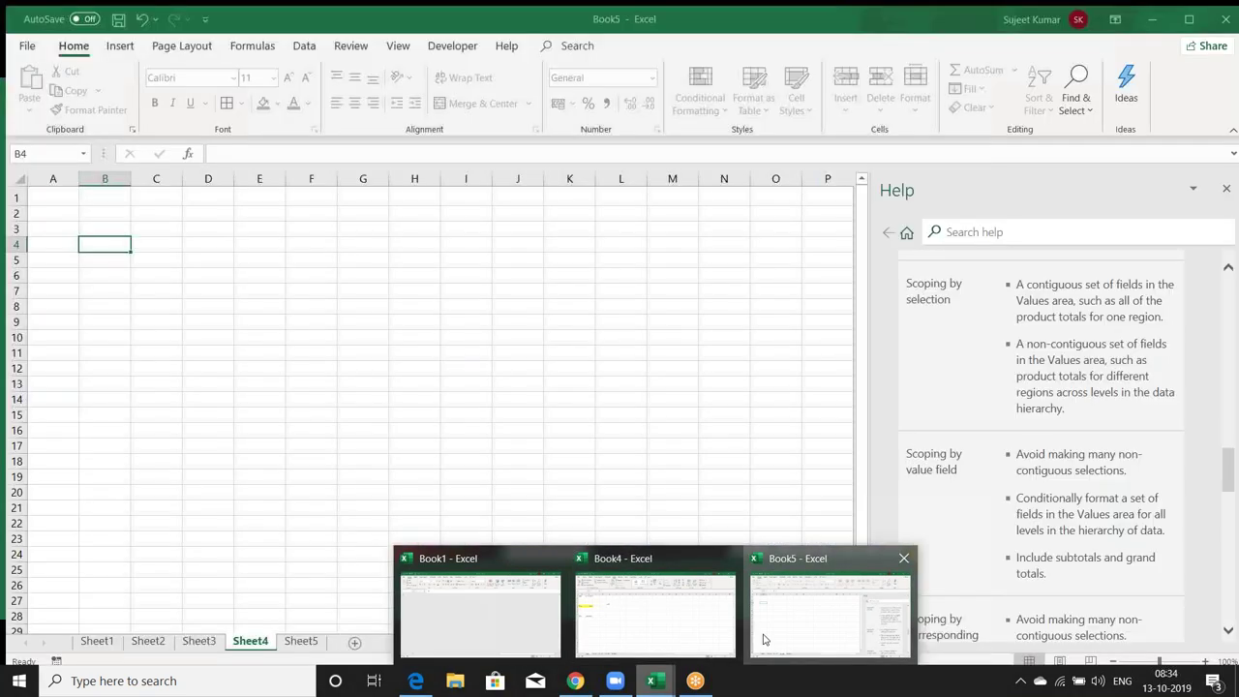
click(762, 639)
click(474, 378)
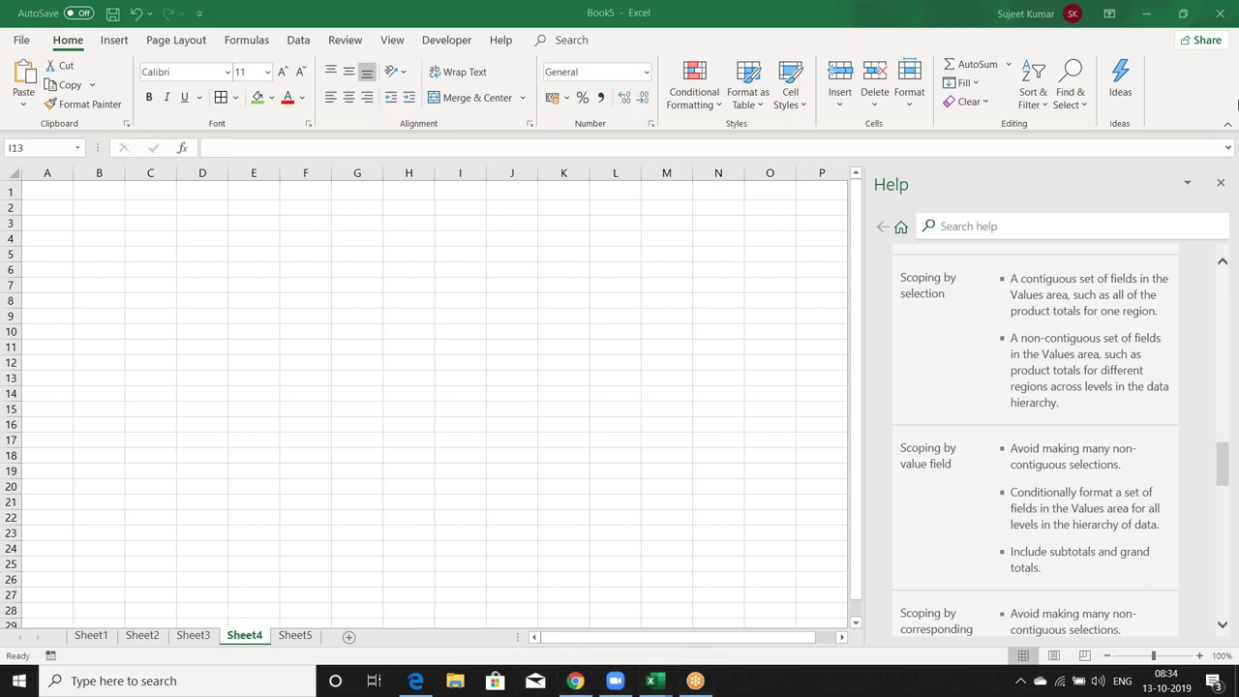
click(1219, 13)
Close Book5 without saving, switch to Book4 and add a new worksheet after Sheet5
click(716, 456)
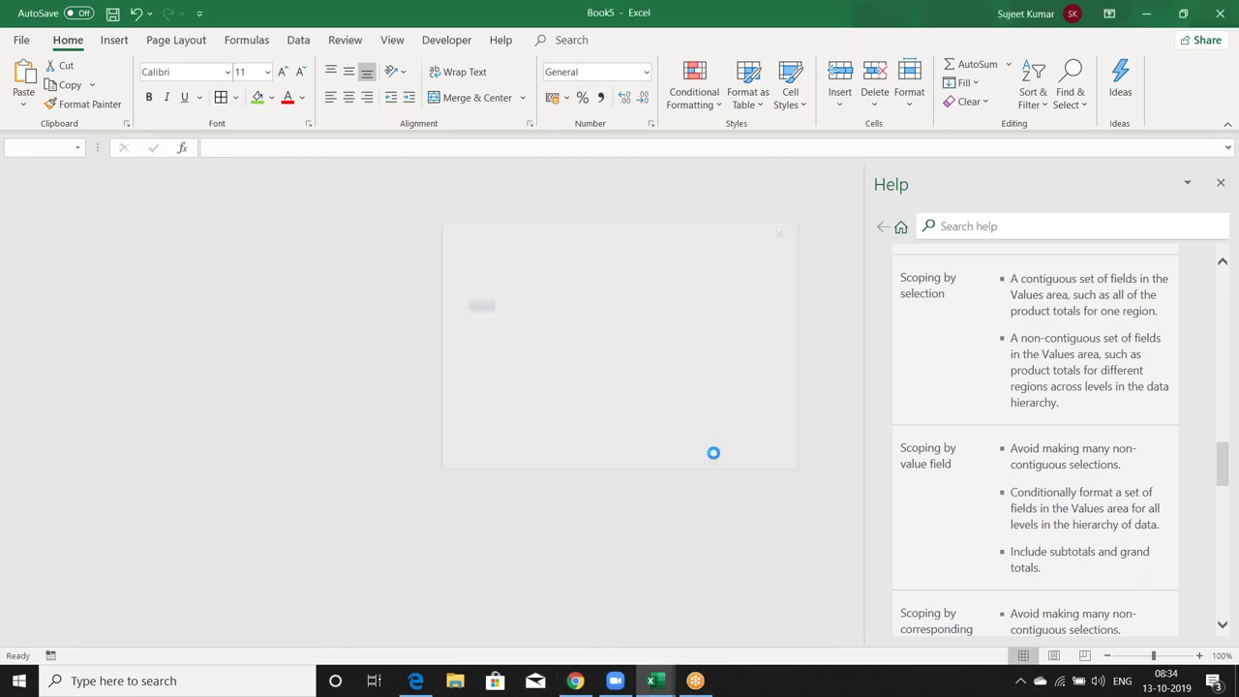
mouse_move(656, 672)
click(678, 633)
click(225, 639)
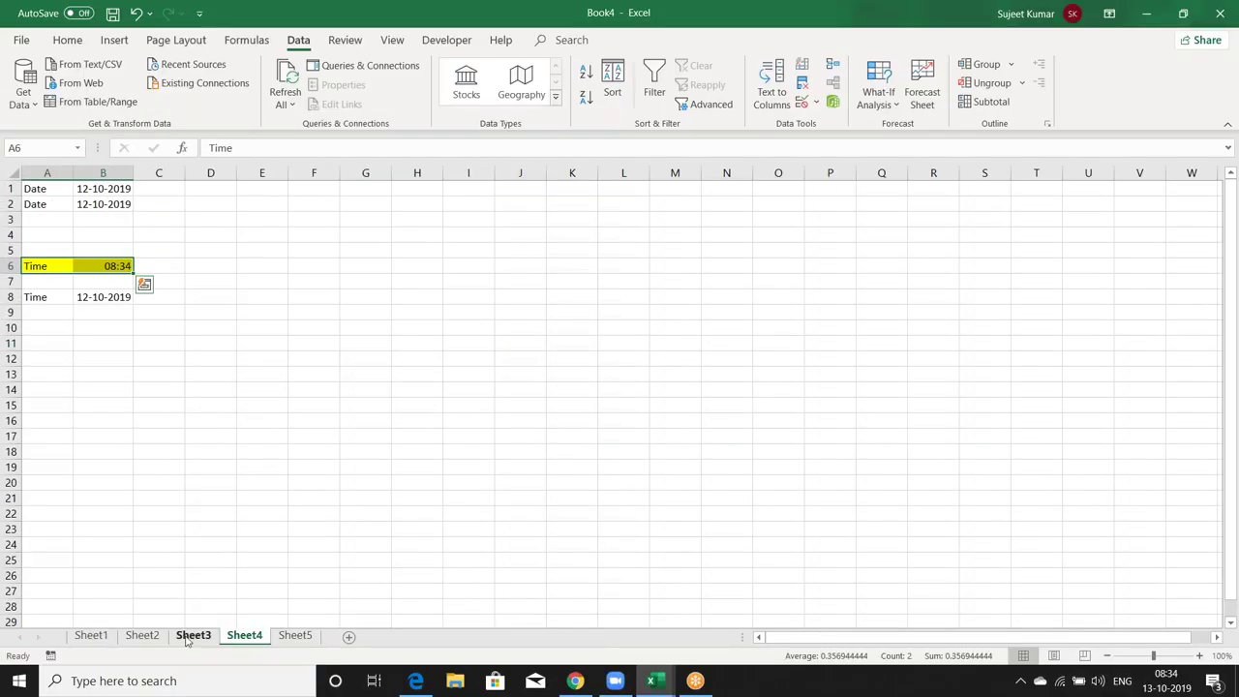
click(296, 640)
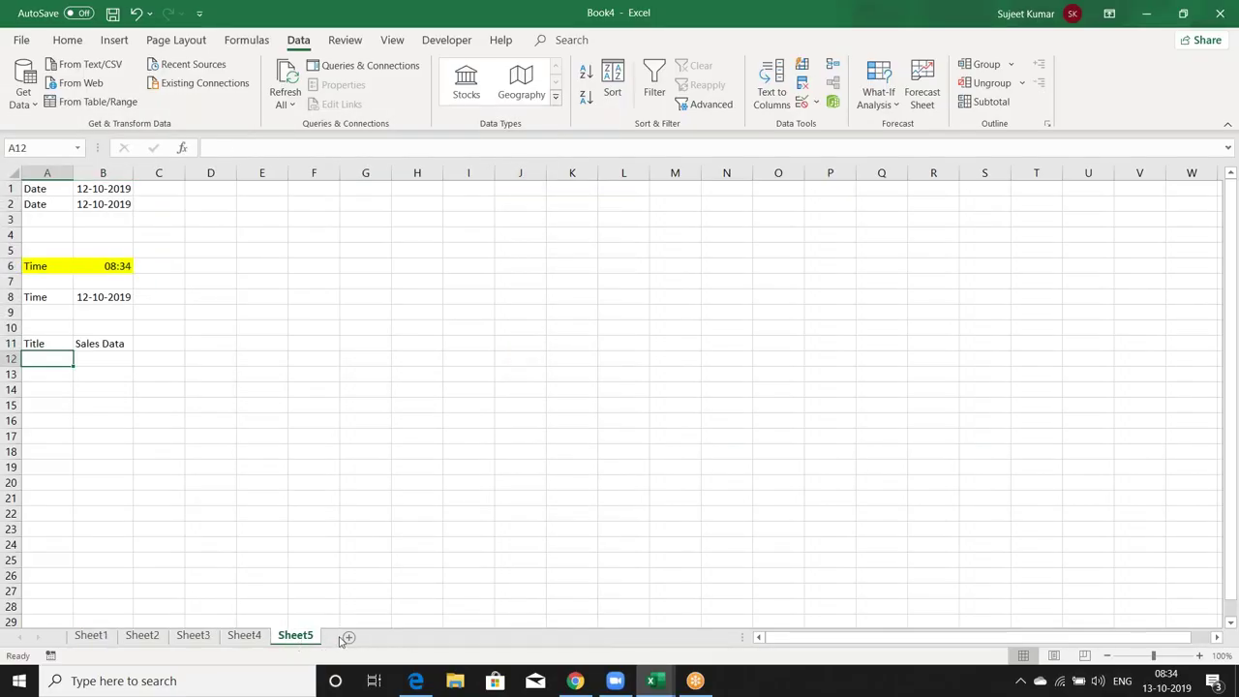
click(348, 635)
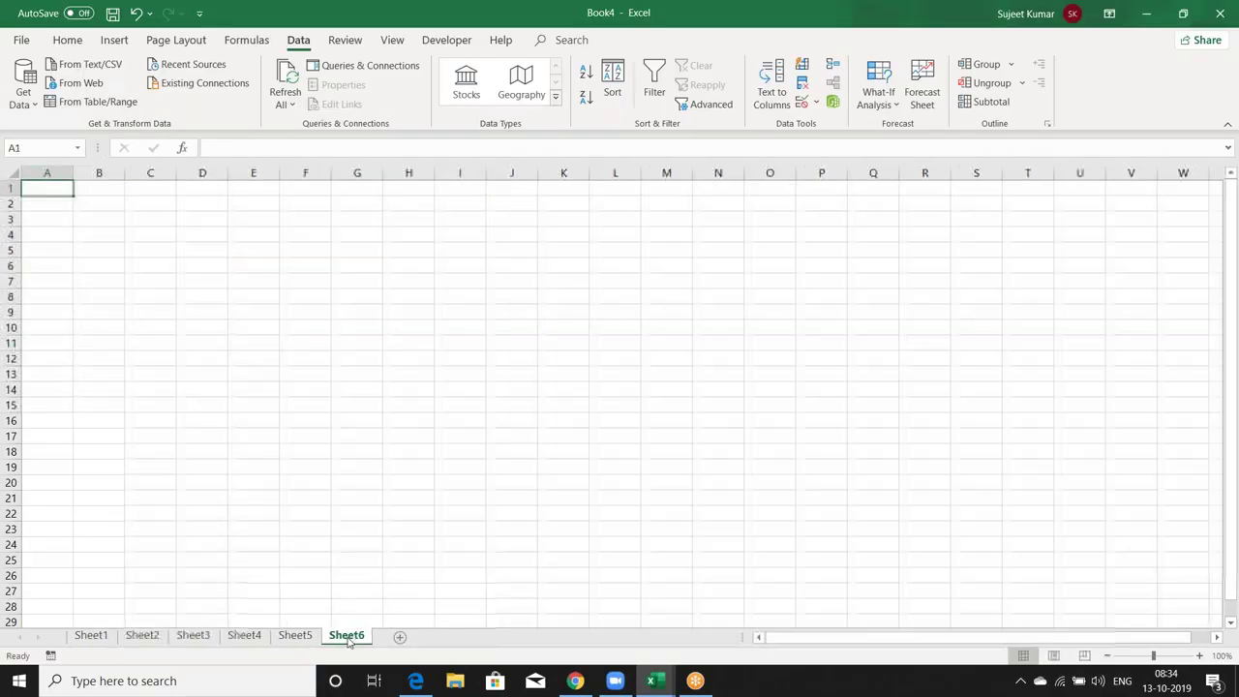
Enter the person's first name in B3 and surname in C3
click(98, 224)
key(F2)
text(Sujeet)
key(Tab)
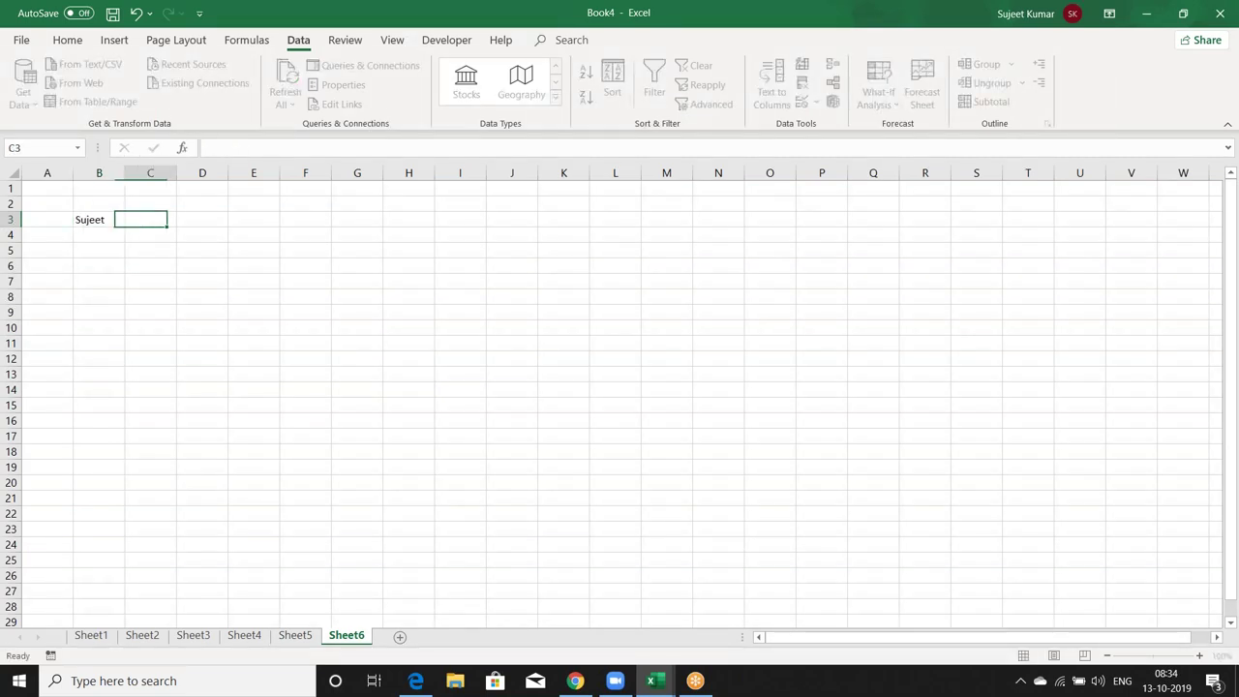
text(Kumar)
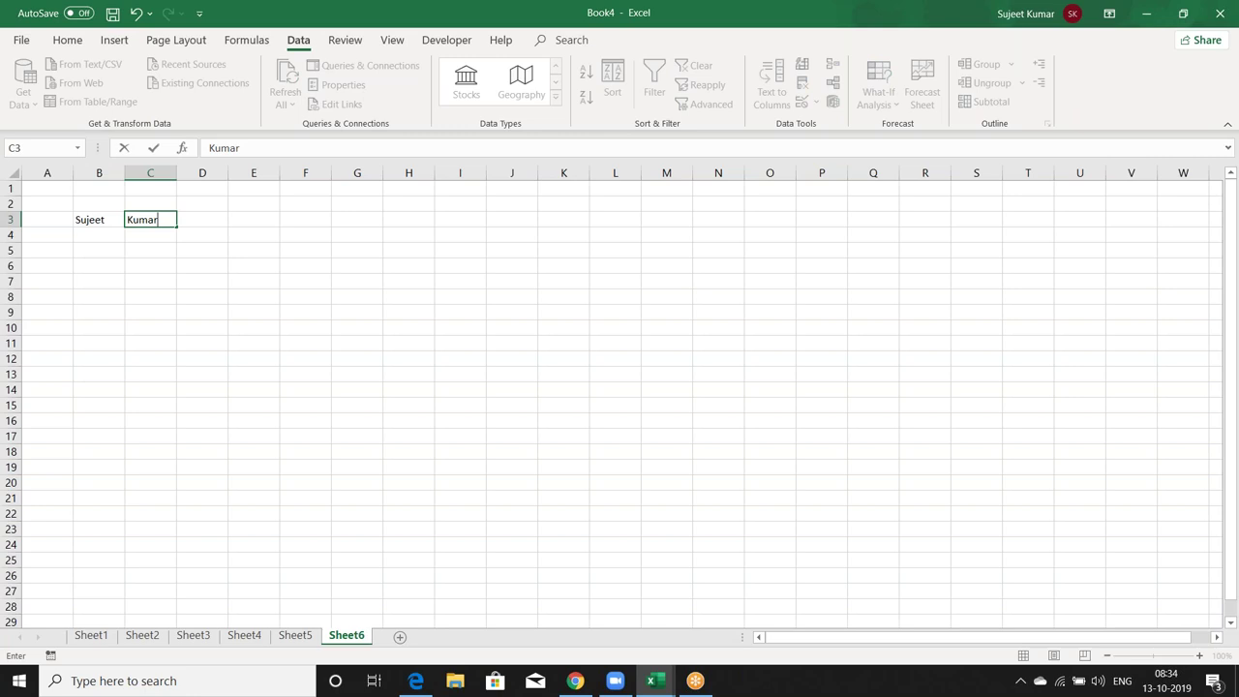
key(Tab)
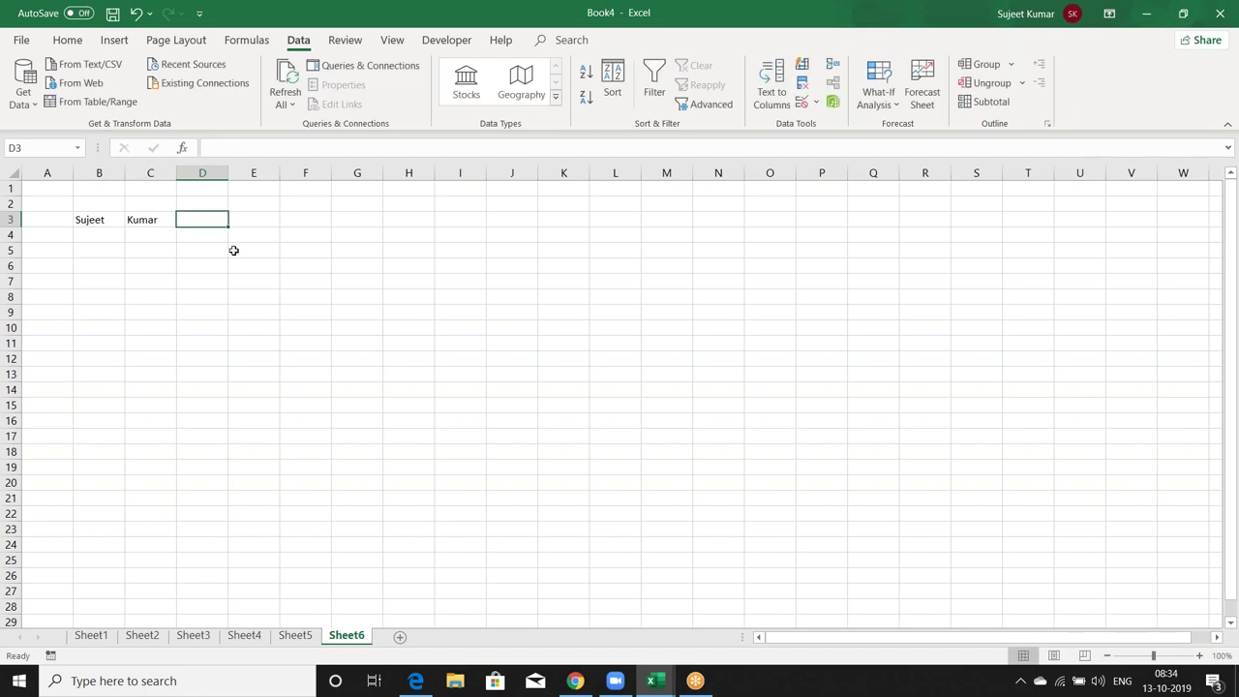
Enter =CONCATENATE(B3," ",C3) in D3 to join first name and surname with a space
text(=)
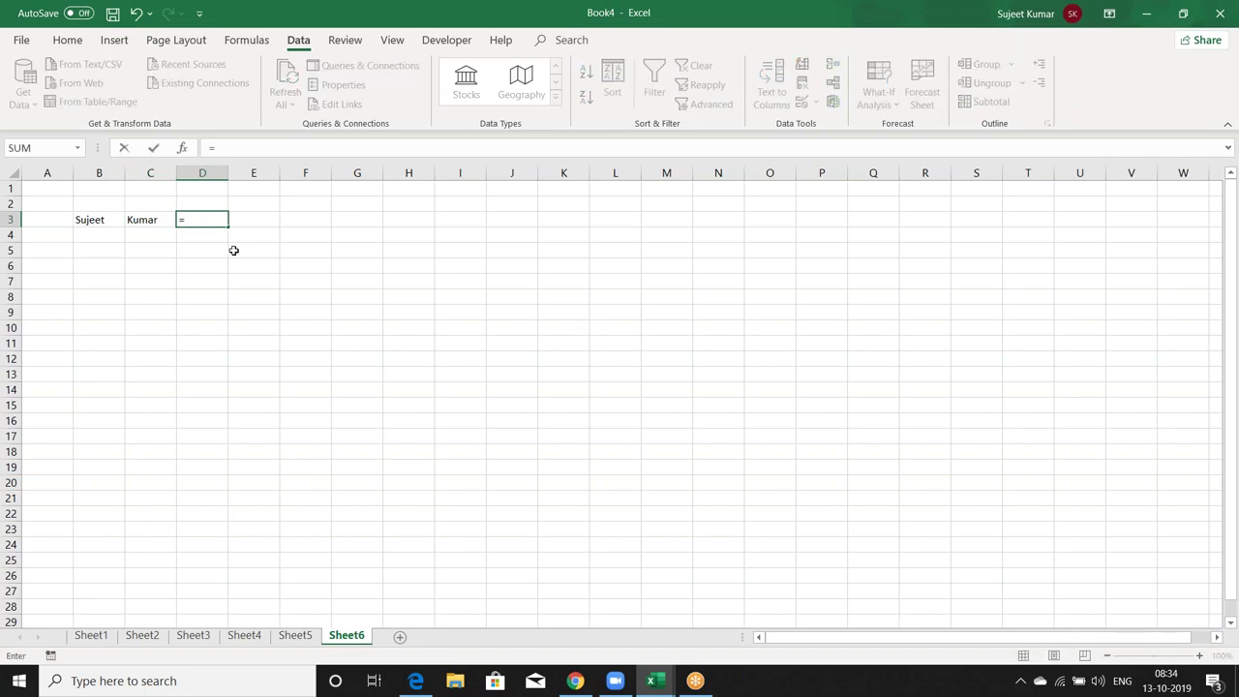
text(con)
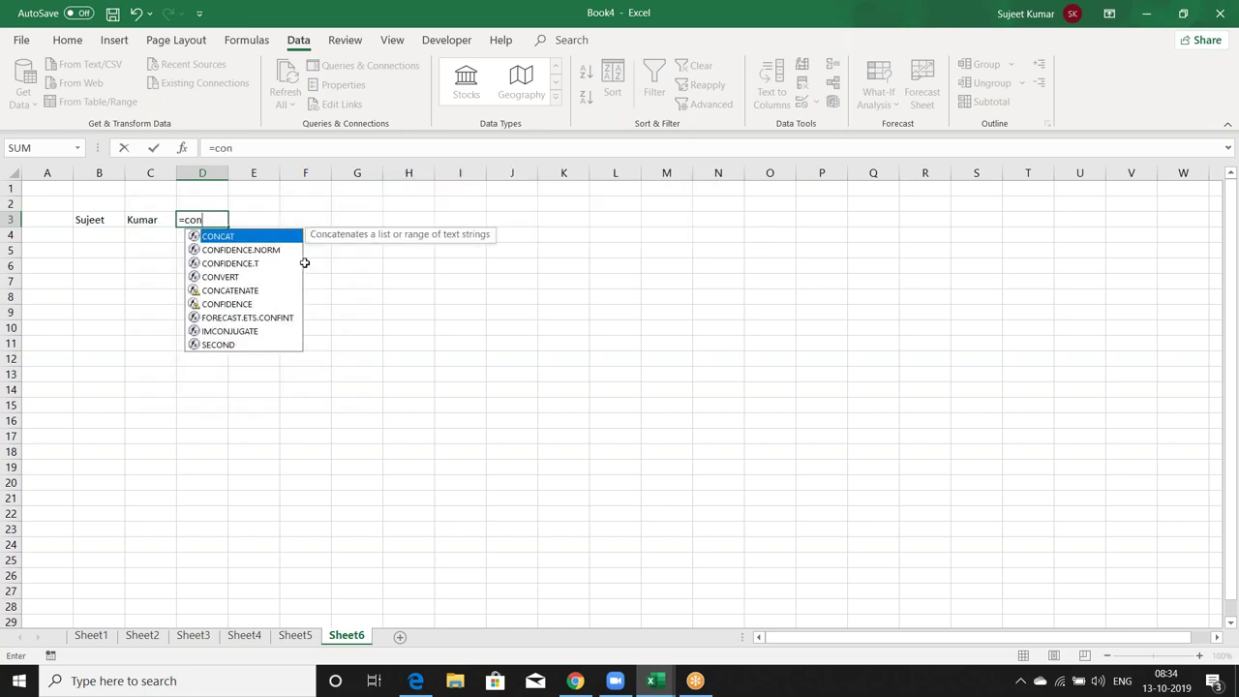
key(Down)
key(Down)
key(Down)
key(Down)
key(Tab)
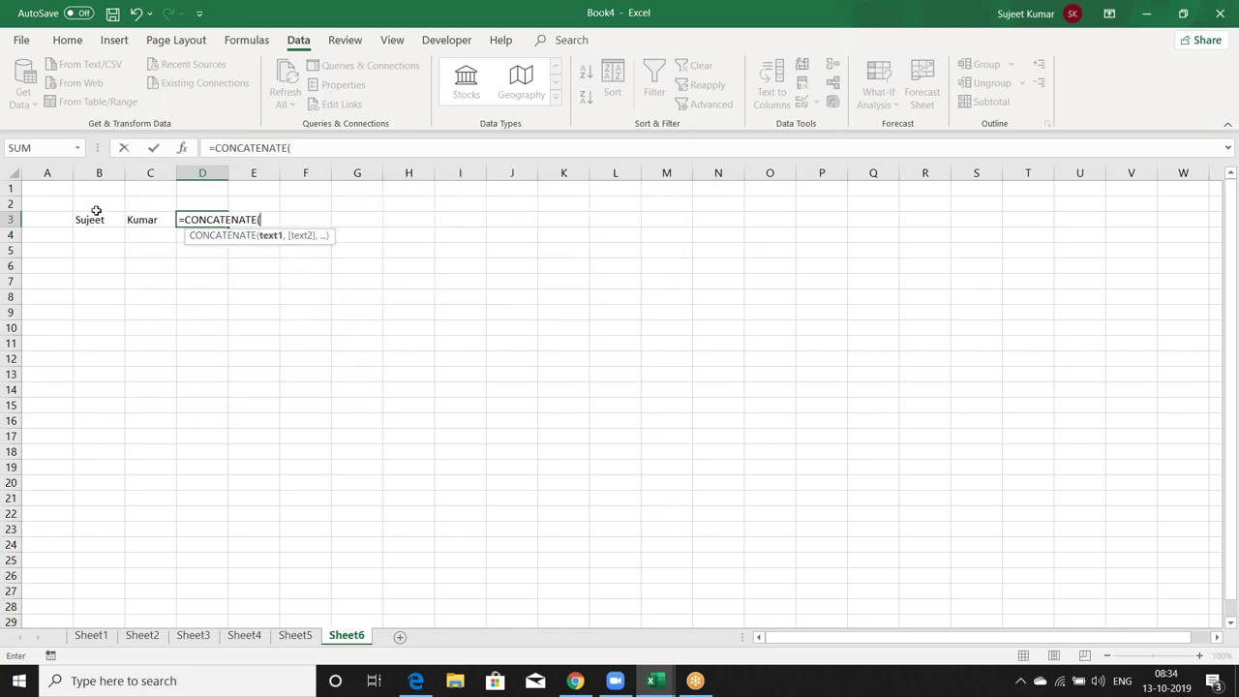
click(101, 220)
text(,")
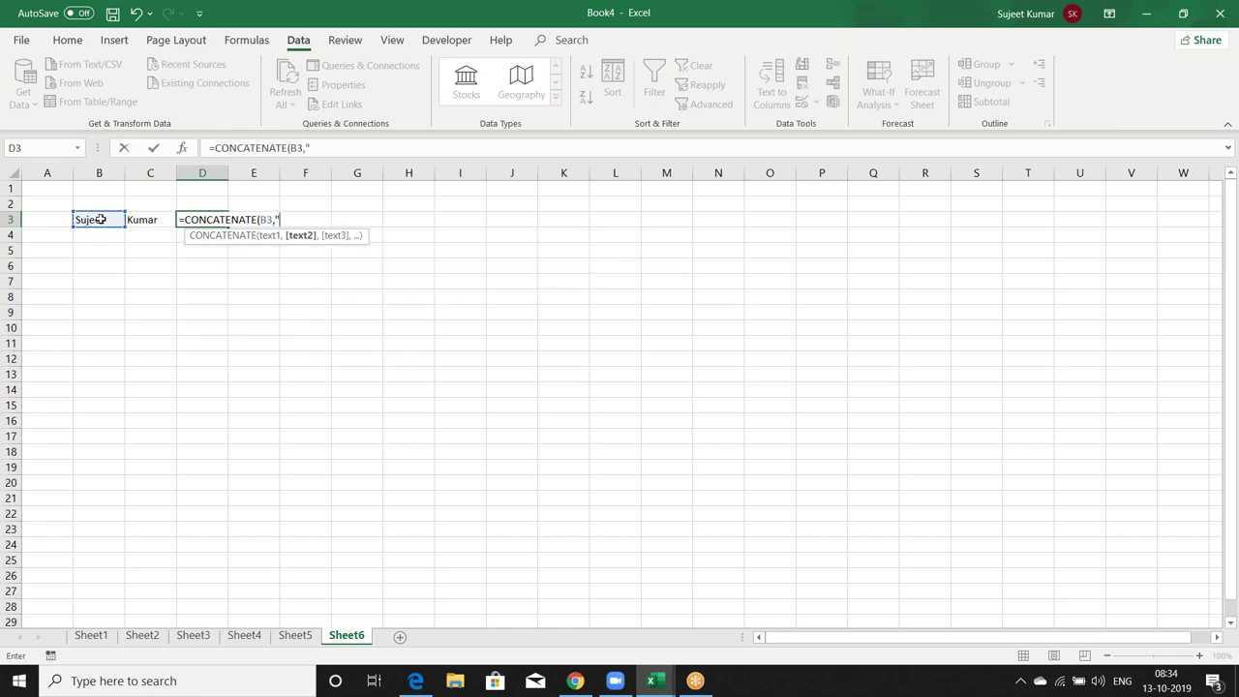
text( ",)
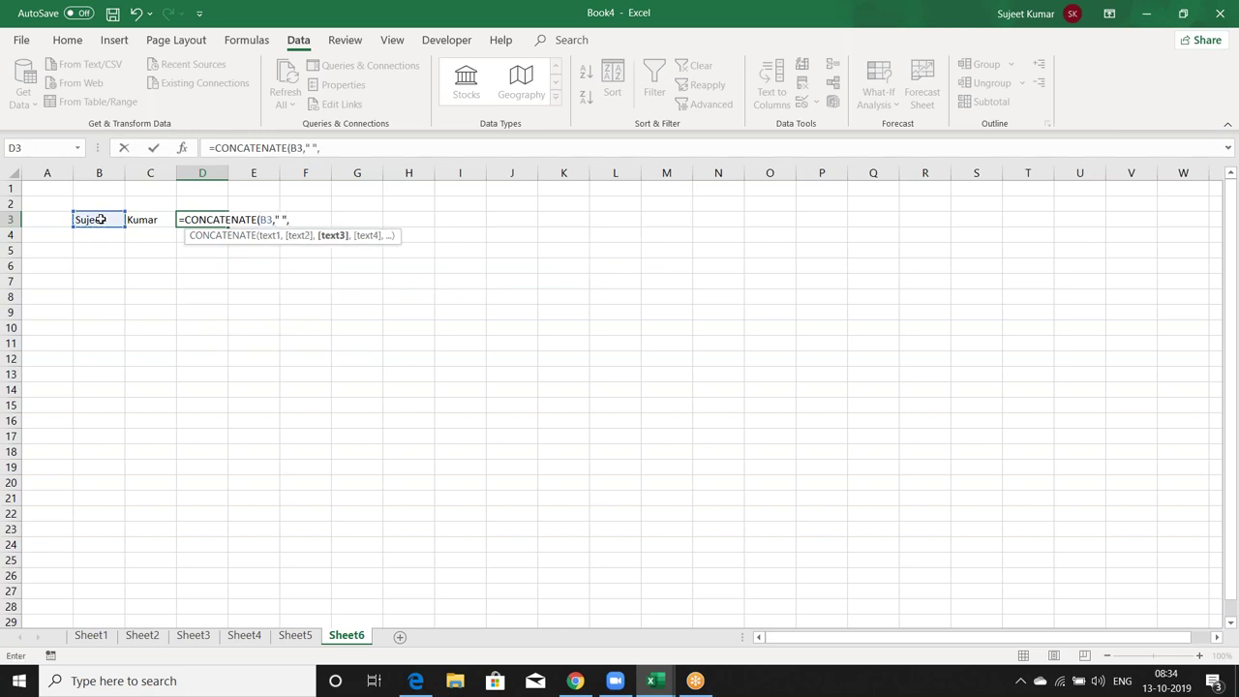
click(151, 222)
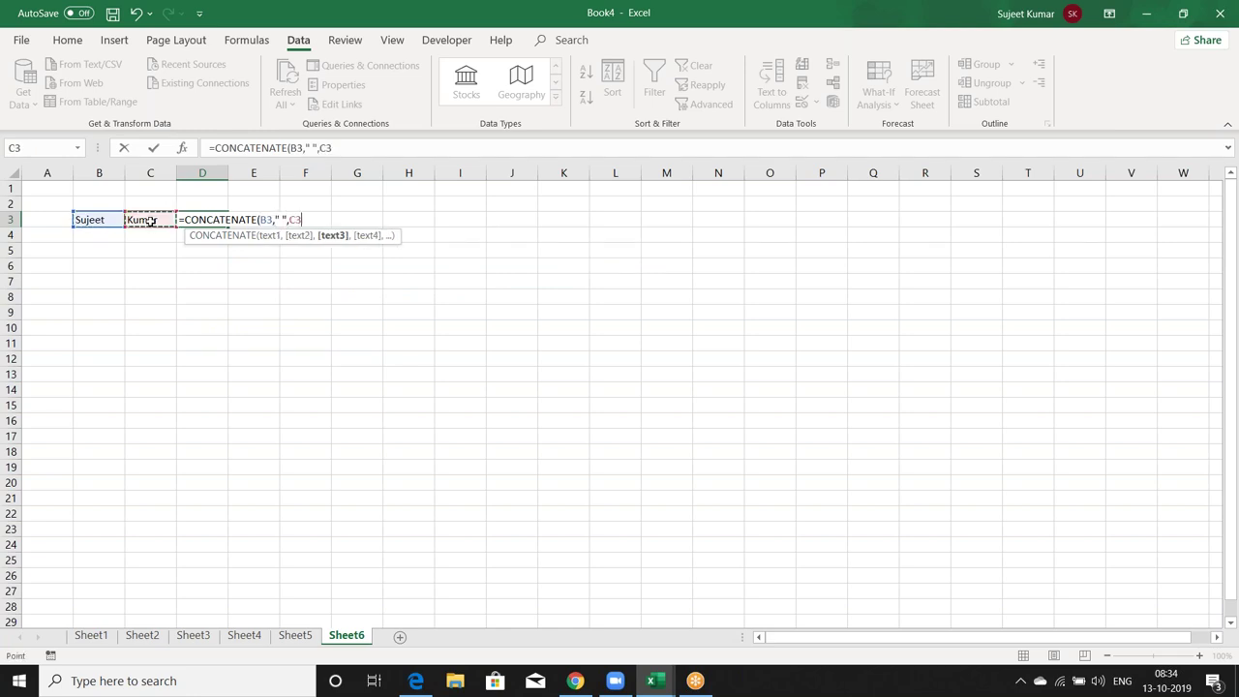
key(Return)
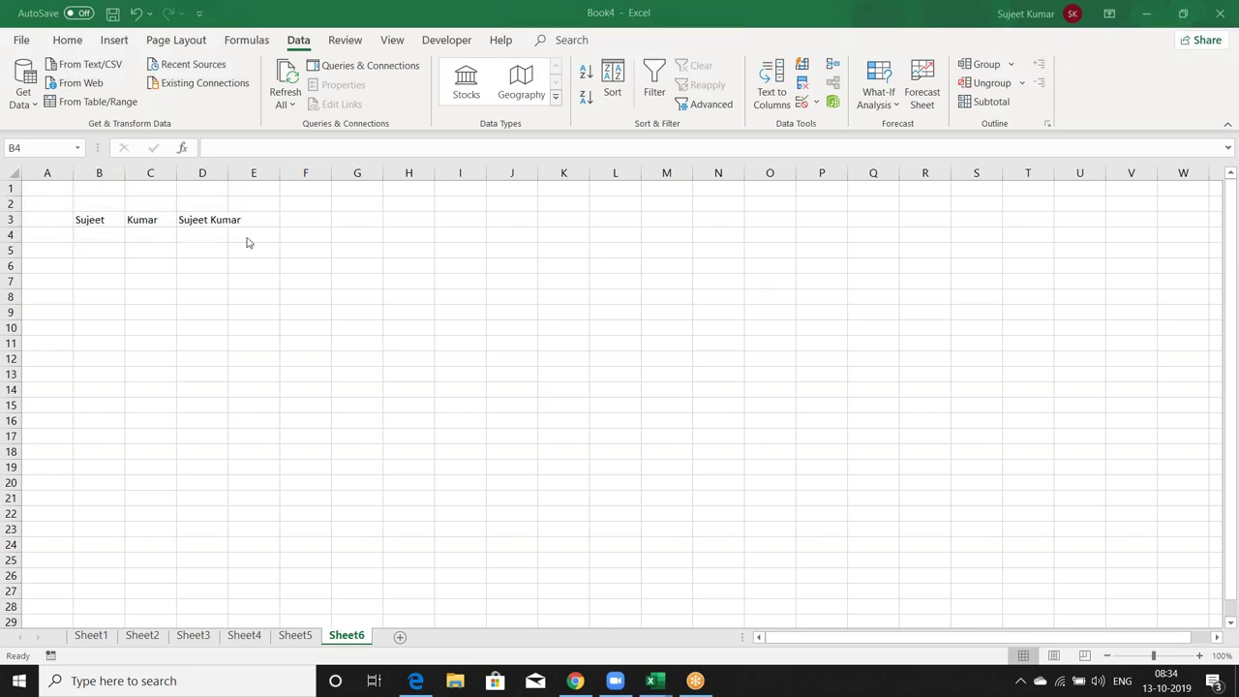
click(102, 235)
key(F2)
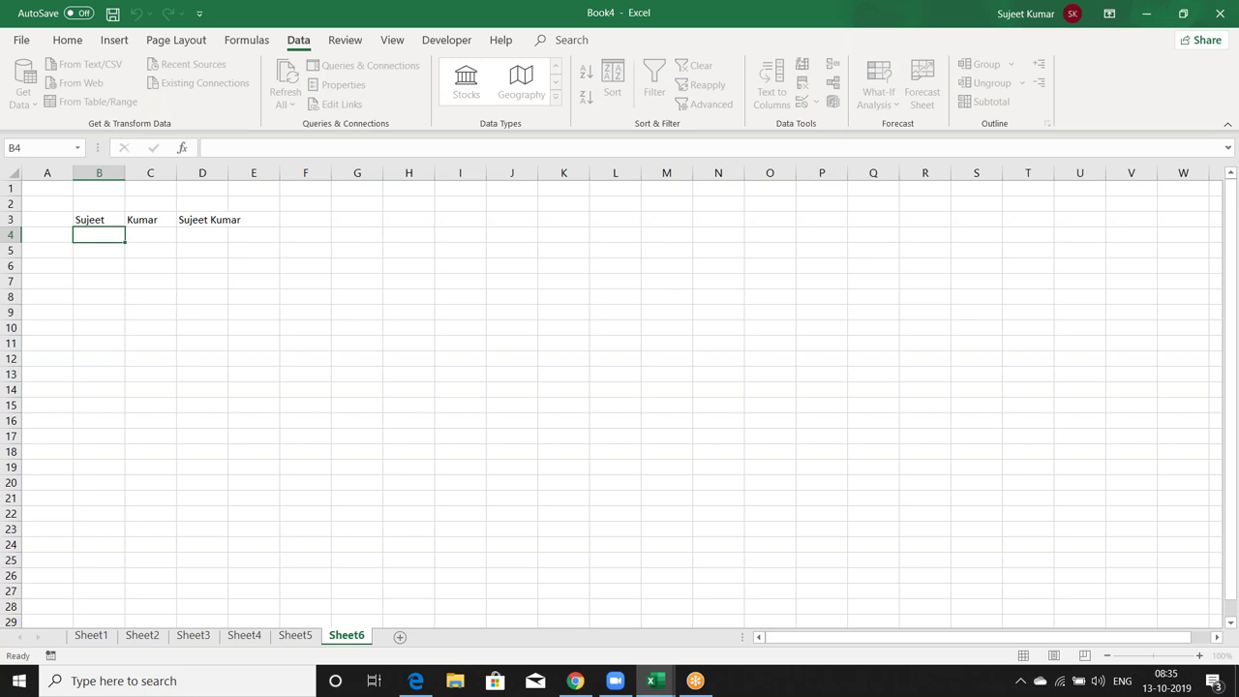
Enter =B3&" "&C3 in D4 to produce the same space-joined full name
key(Escape)
click(202, 235)
text(=)
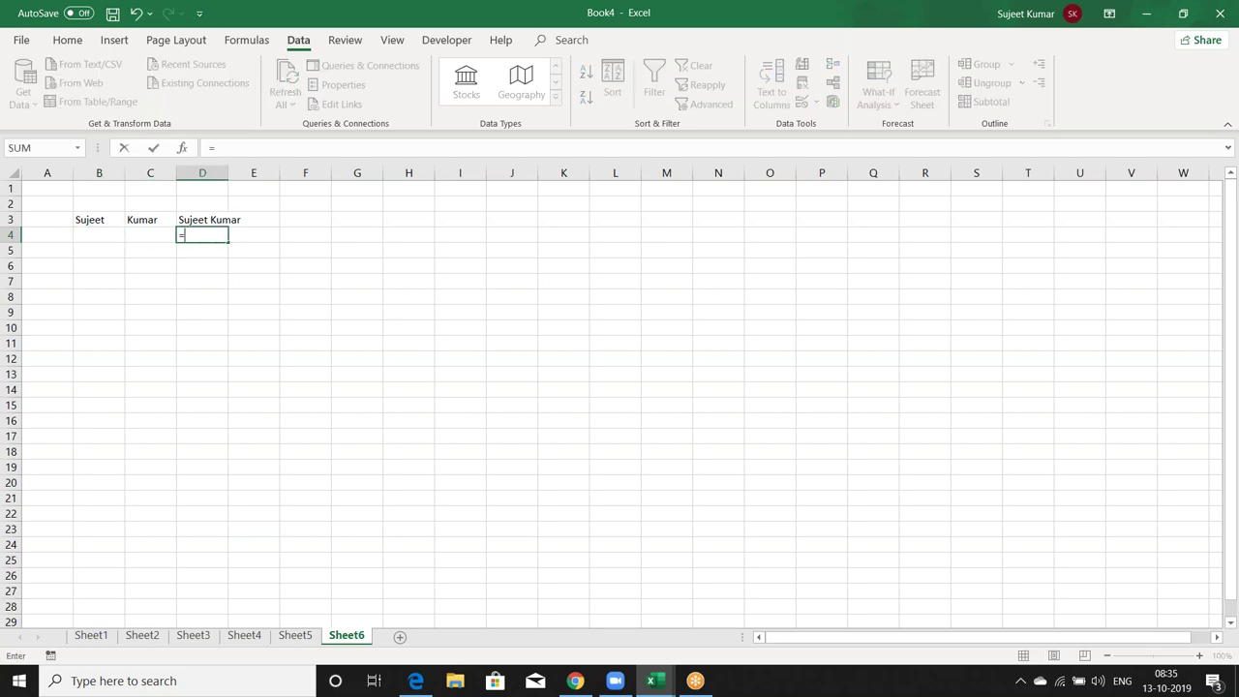
click(88, 218)
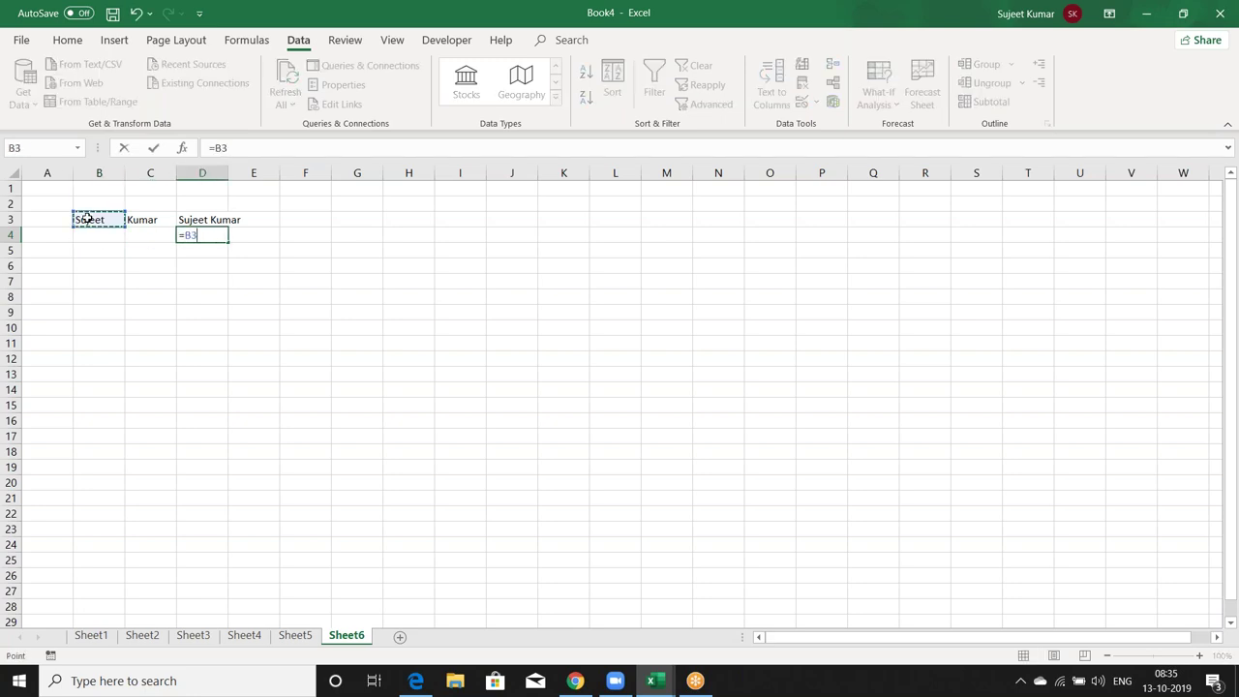
text(&)
text(" "&)
click(138, 221)
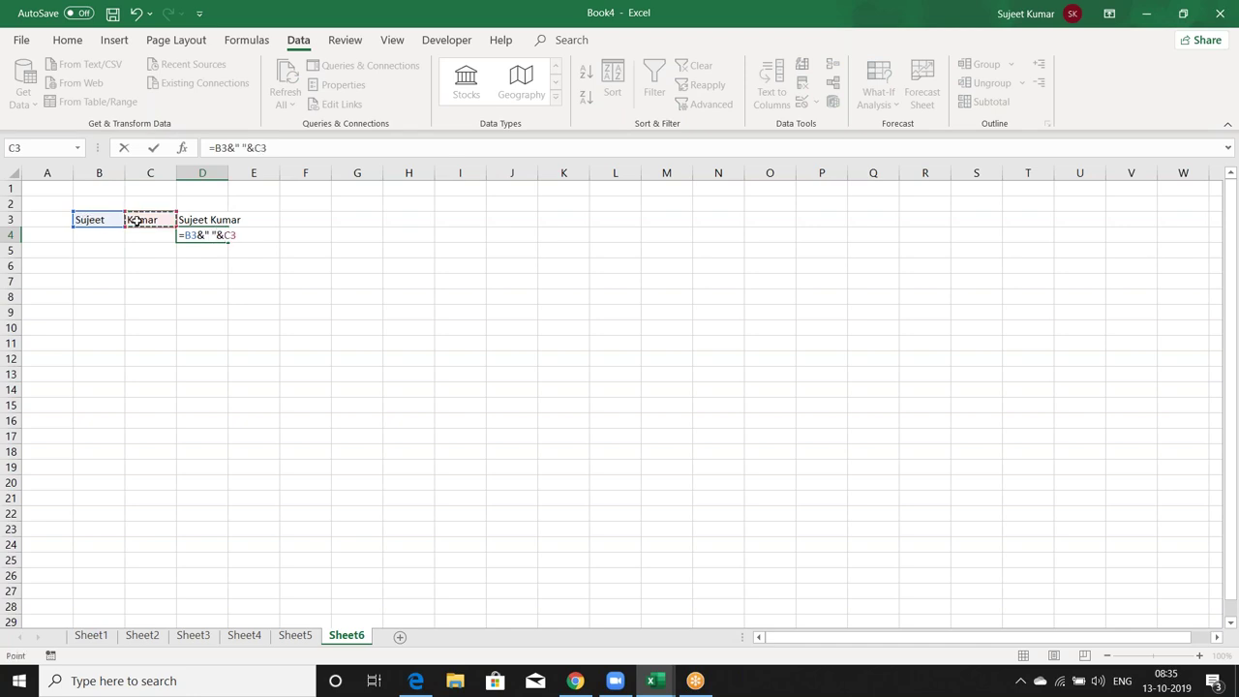
key(Return)
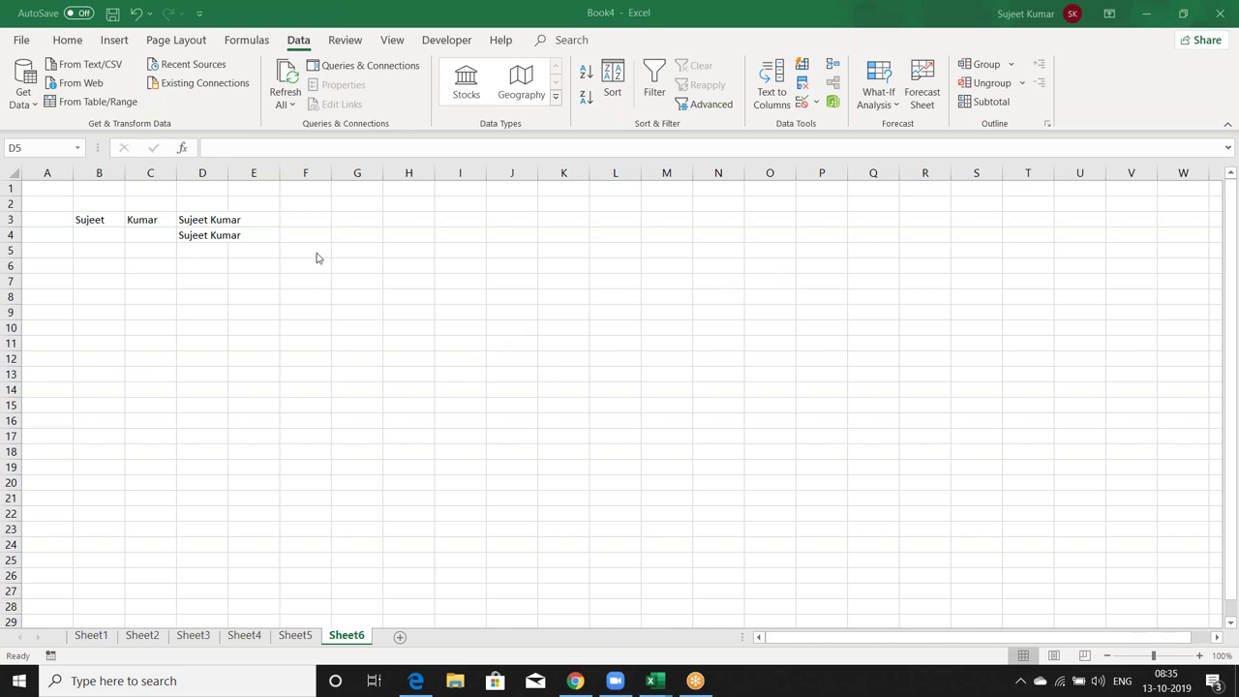
click(218, 234)
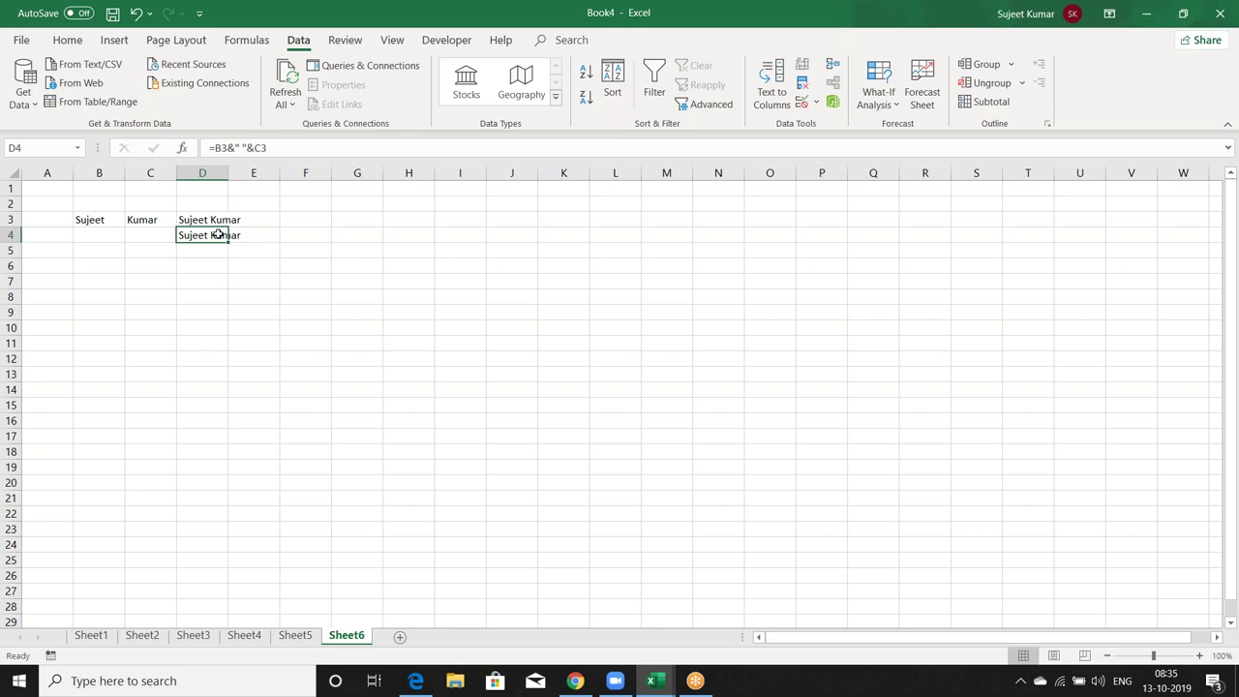
click(99, 278)
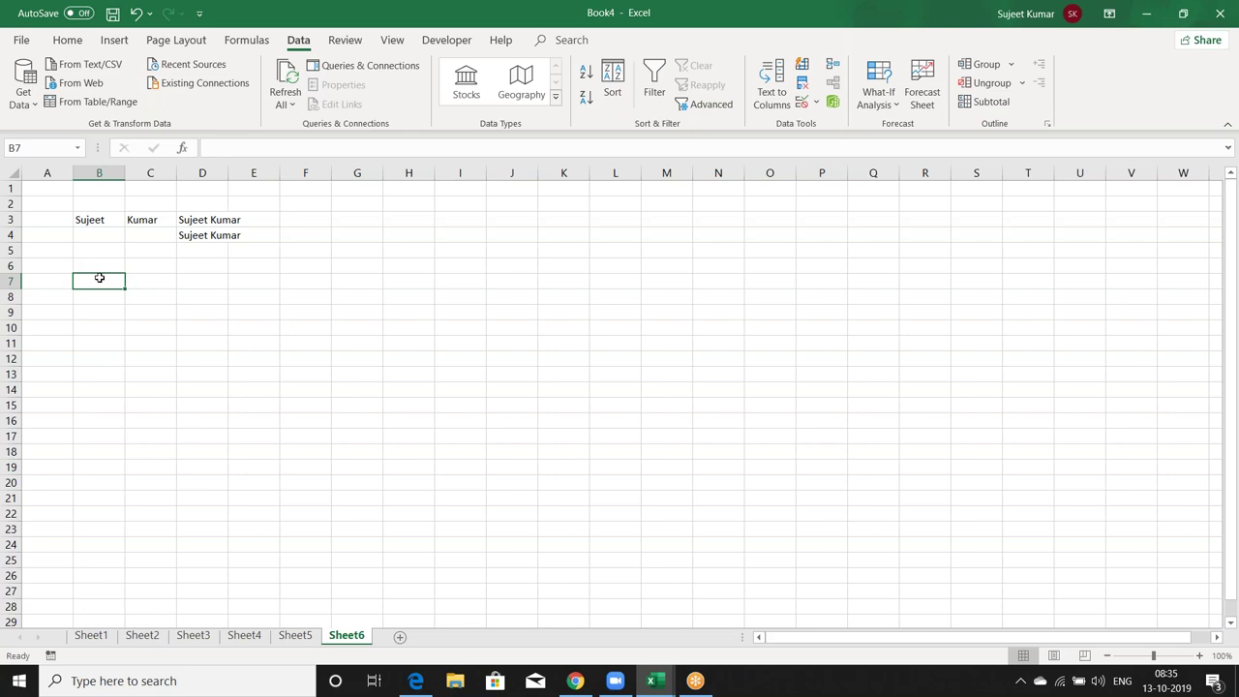
text(Mon)
key(Return)
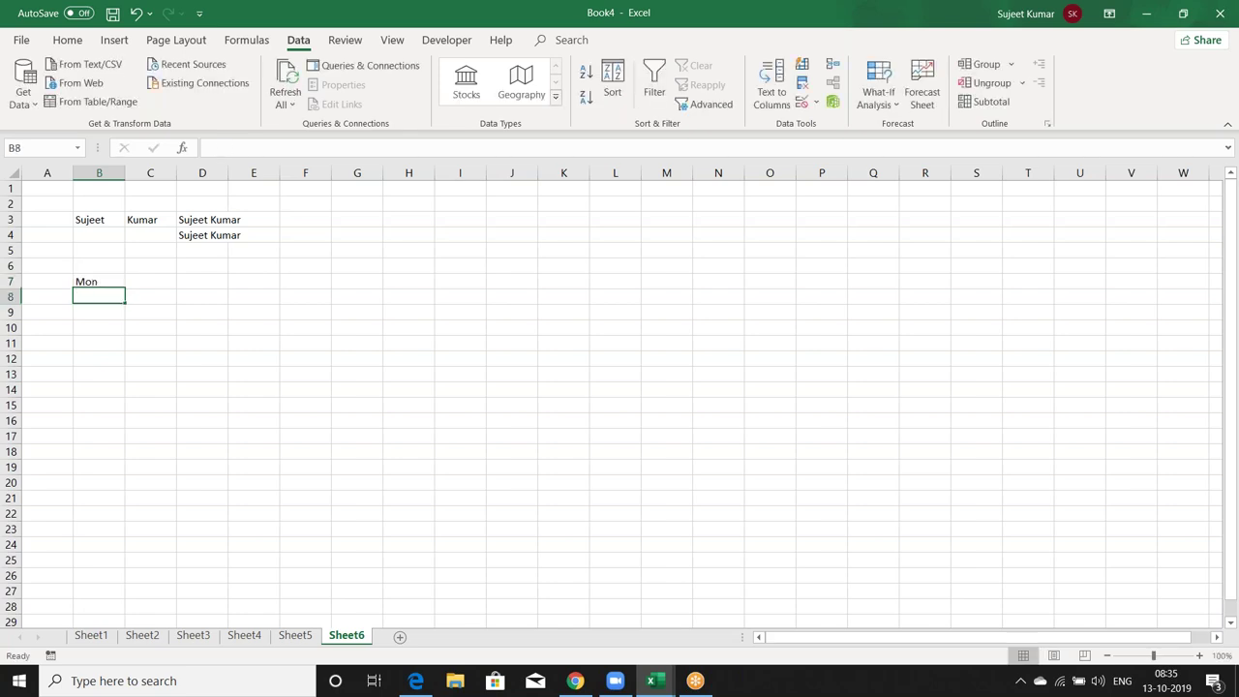
key(Up)
drag(124, 291, 124, 583)
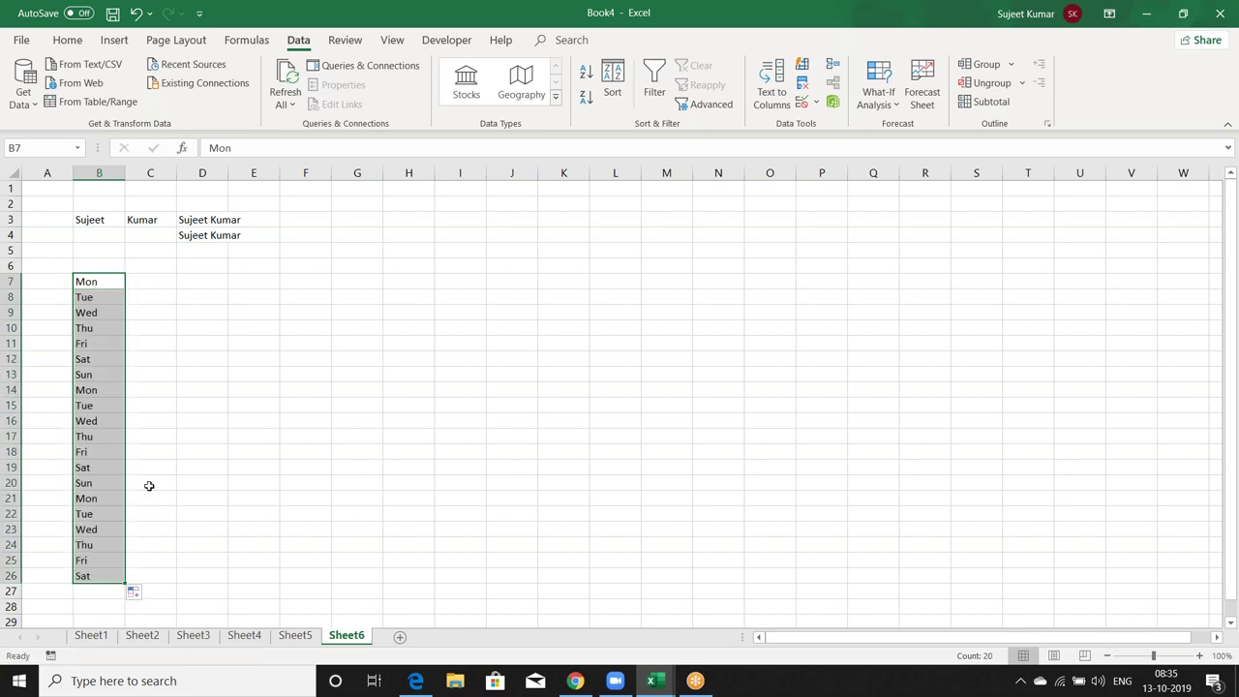
click(165, 283)
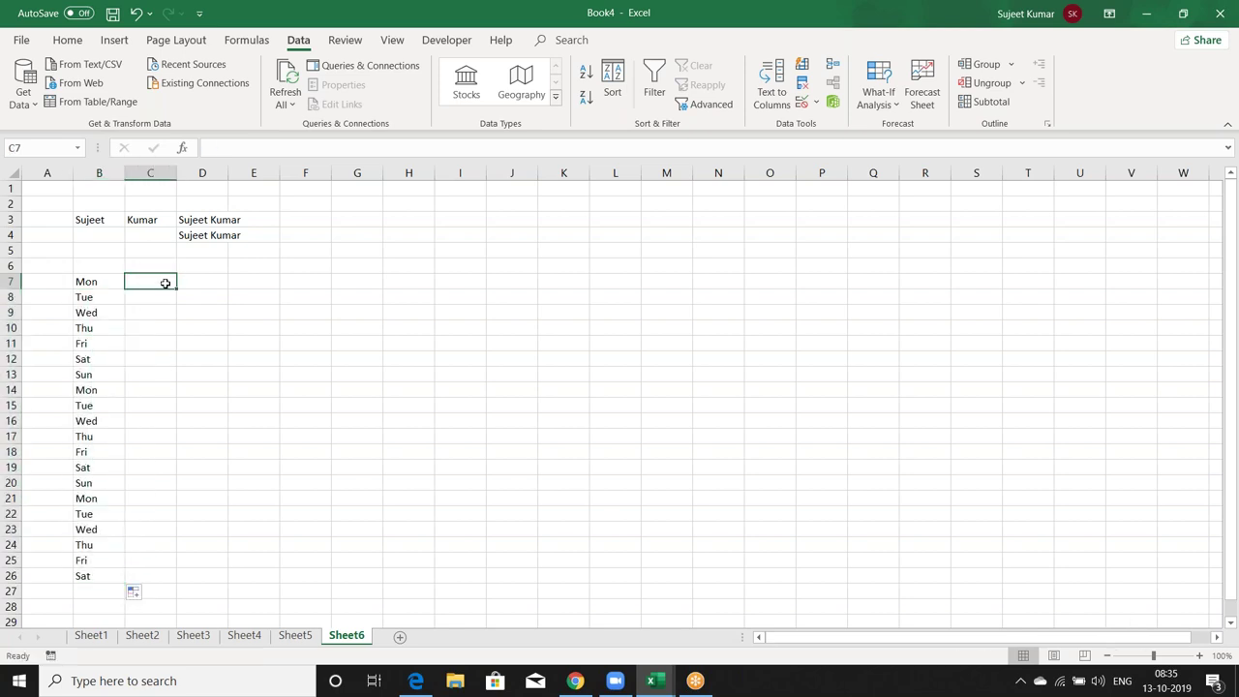
text(=con)
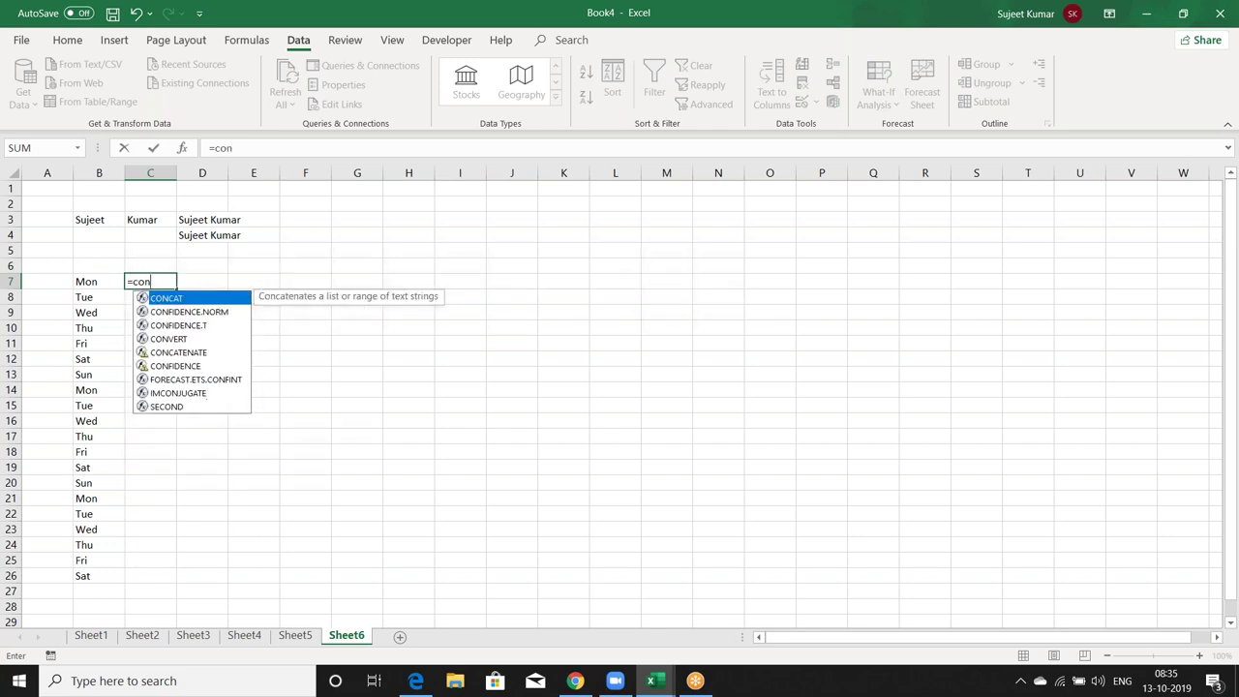
key(Down)
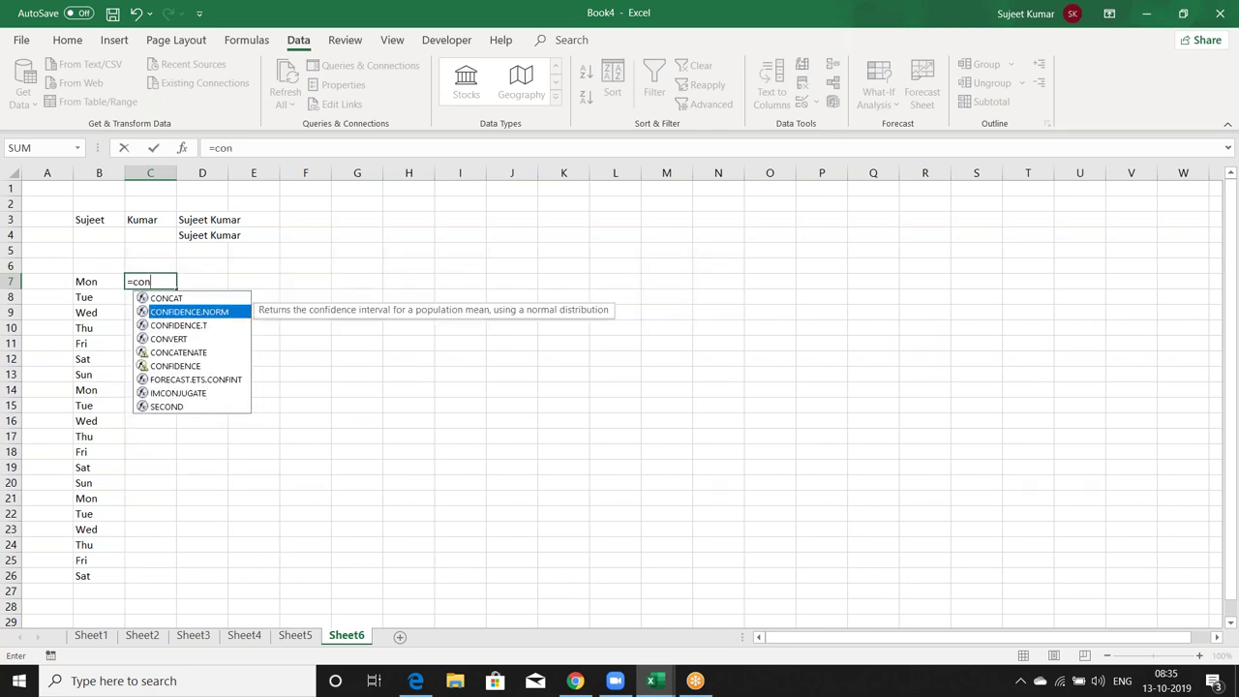
key(Down)
key(Down)
key(Down)
key(Up)
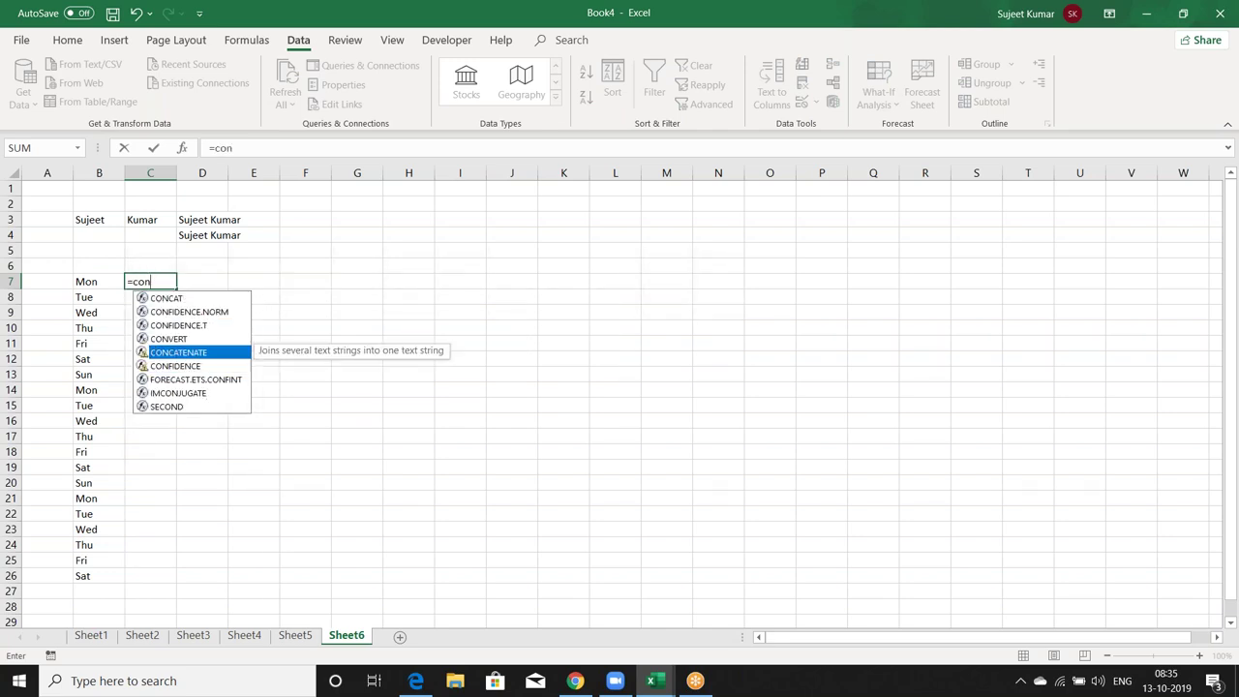
key(Tab)
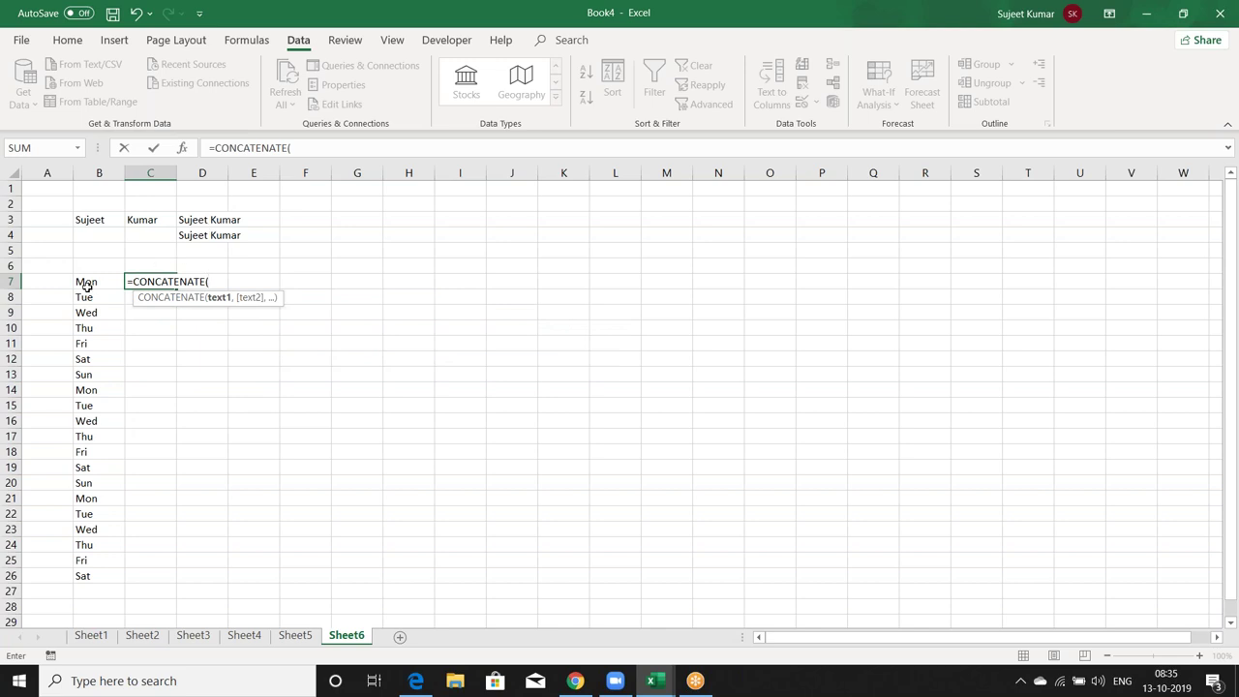
click(90, 288)
text(,)
click(92, 298)
text(,)
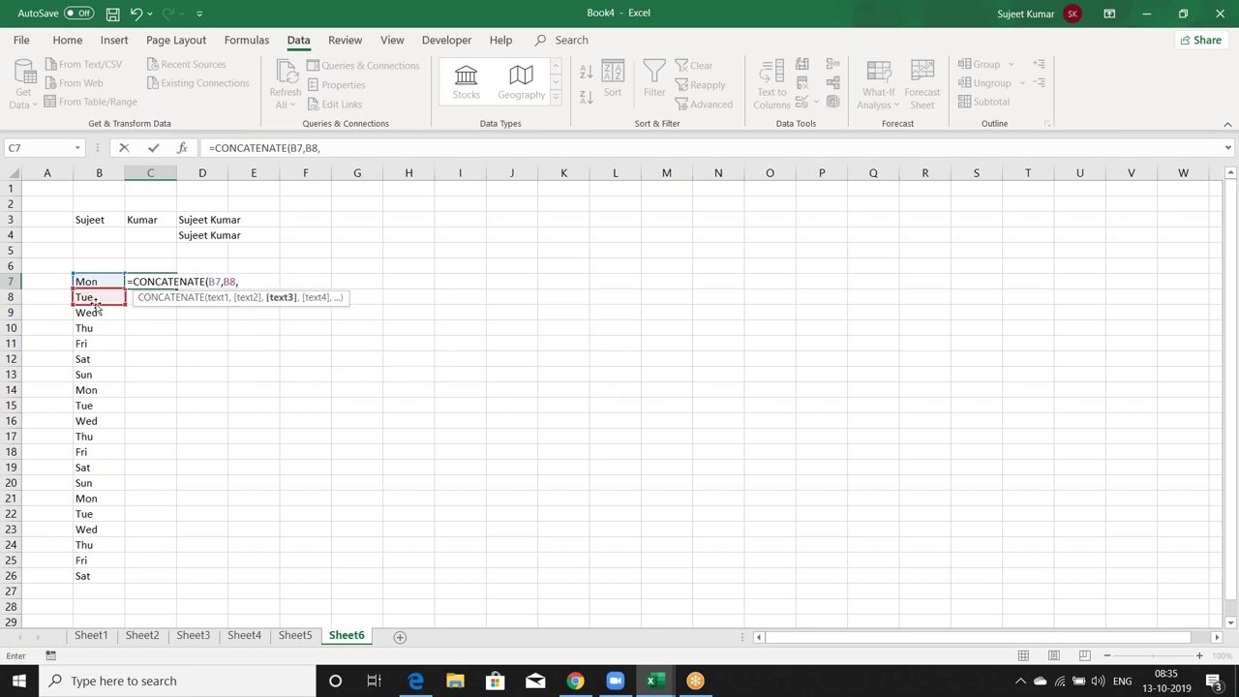
click(97, 314)
text(,)
click(98, 327)
text())
key(Return)
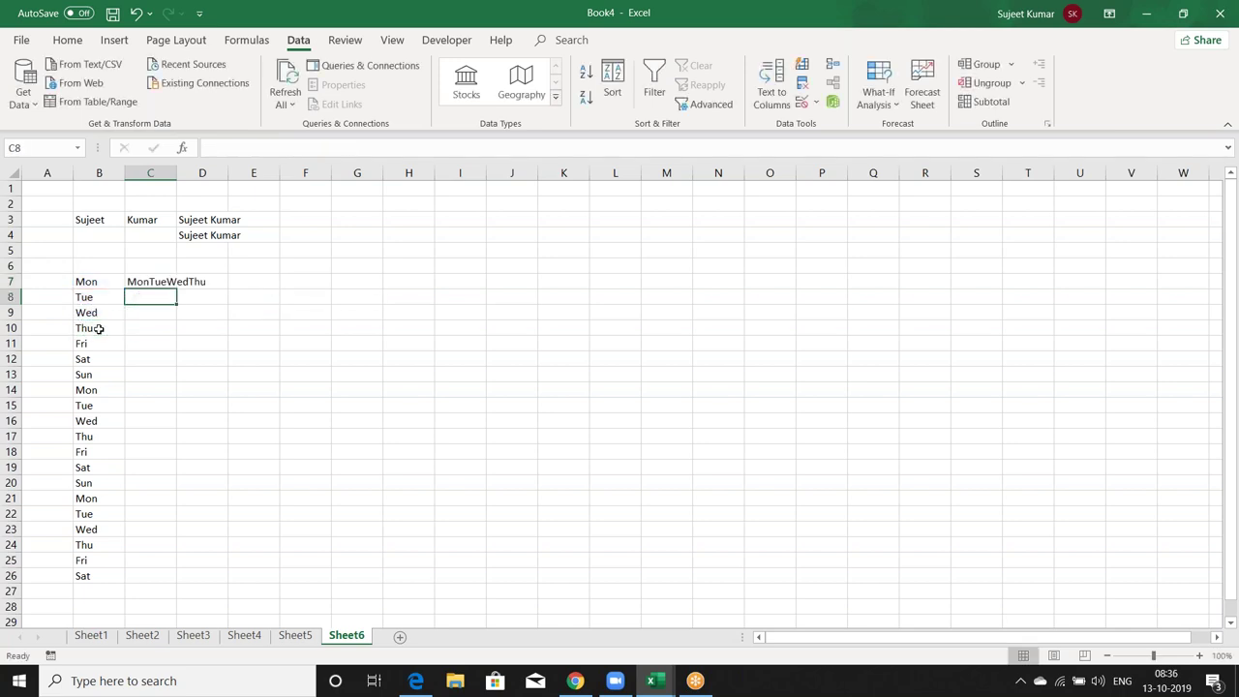
key(Up)
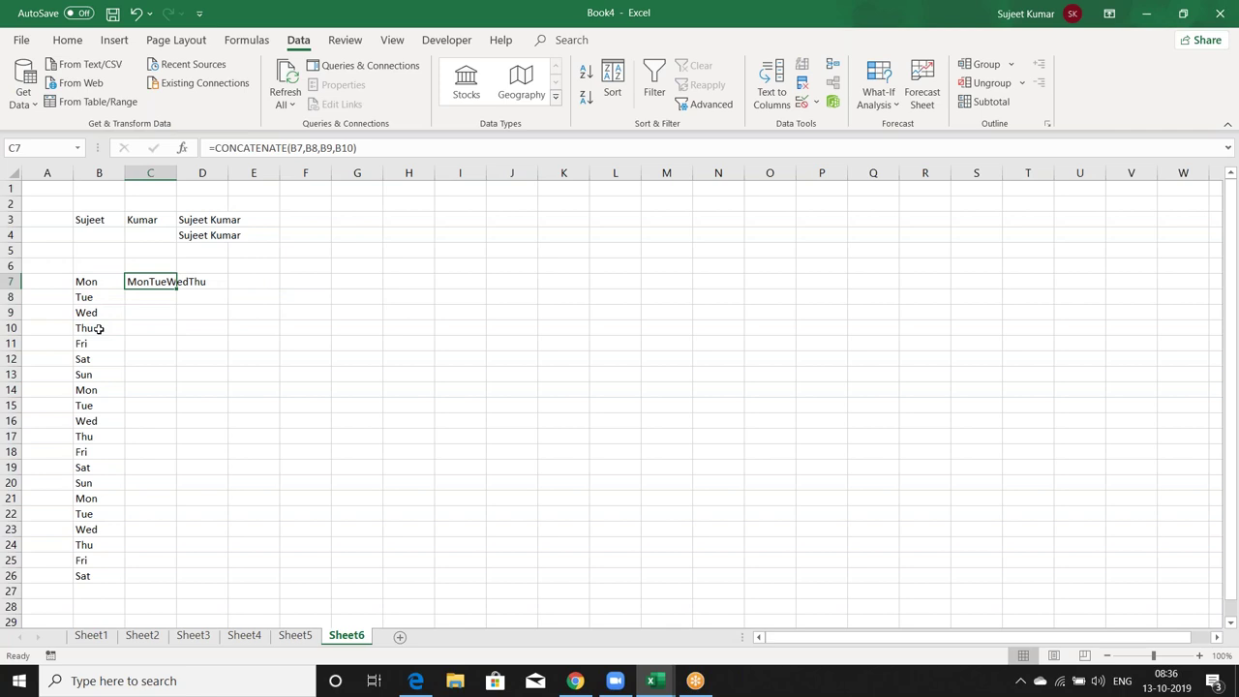
key(Delete)
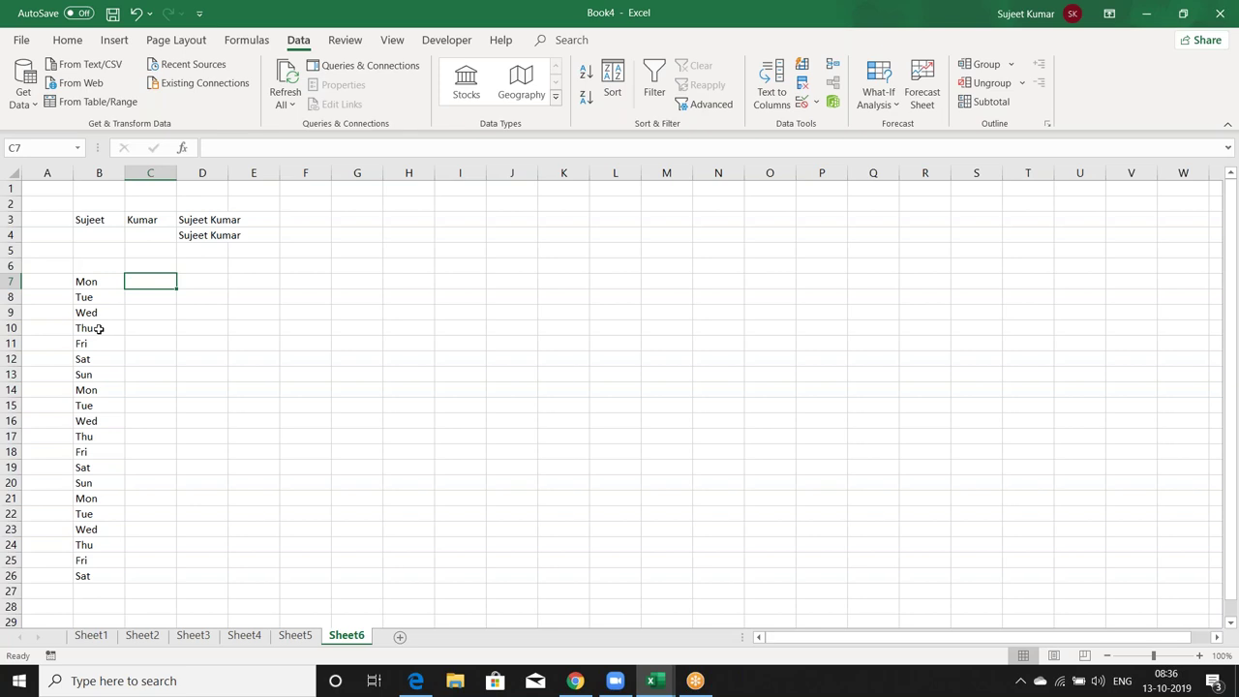
Enter =CONCAT(B7:B26) in C7 to join all the weekdays into one string
text(=con)
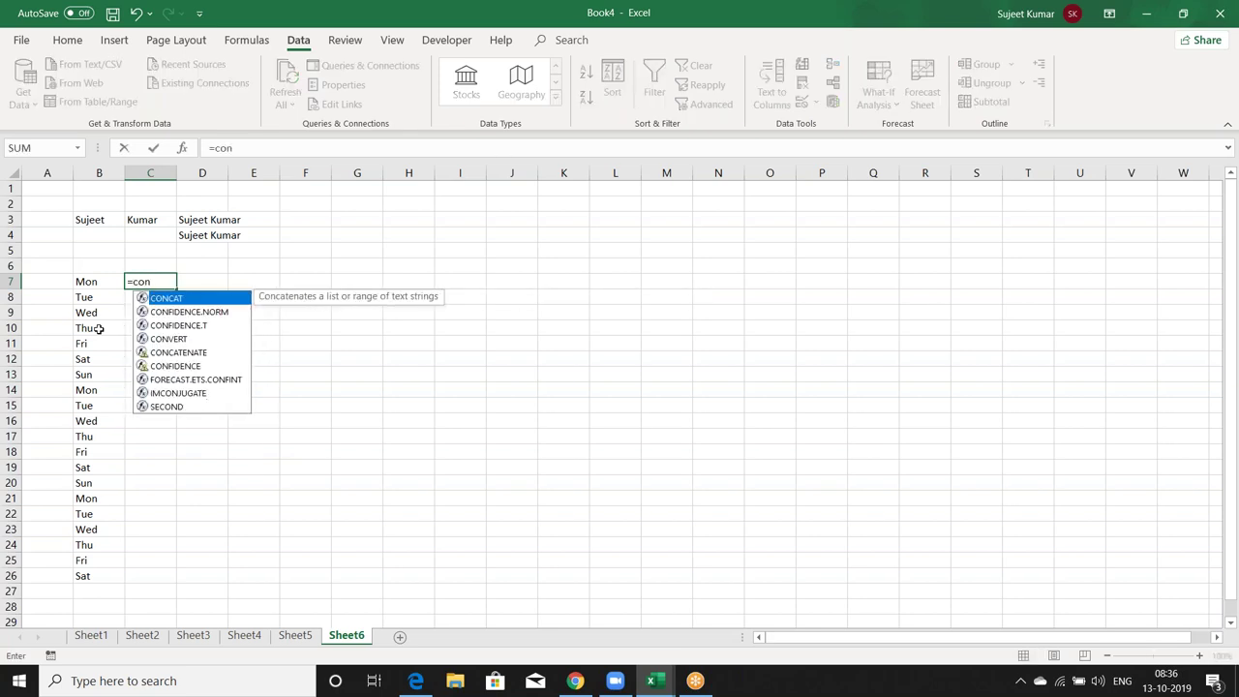
key(Tab)
key(Left)
key(shift+Down)
key(shift+Down)
key(shift+Down)
key(shift+Down)
key(shift+Down)
key(shift+Down)
key(shift+Down)
key(shift+Down)
key(shift+Down)
key(shift+Down)
key(shift+Down)
key(shift+Down)
key(shift+Down)
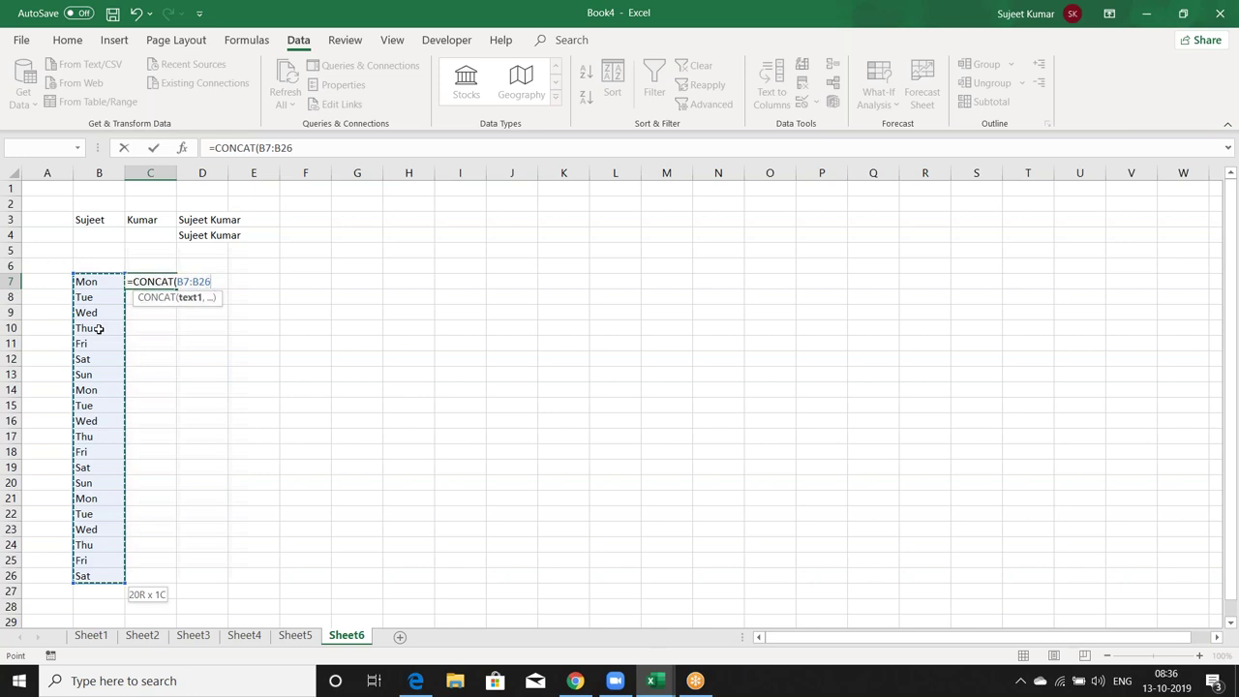
key(Return)
key(Up)
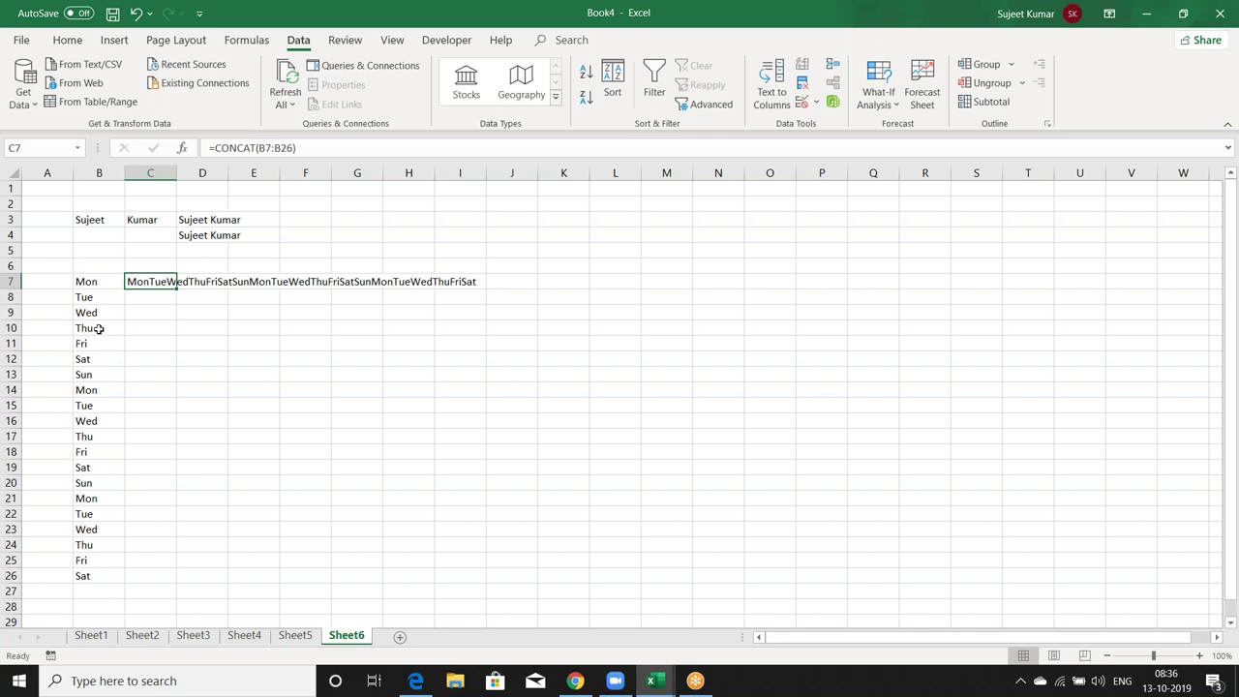
key(Down)
key(Up)
Move the CONCAT formula from C7 to D7
key(ctrl+x)
key(Right)
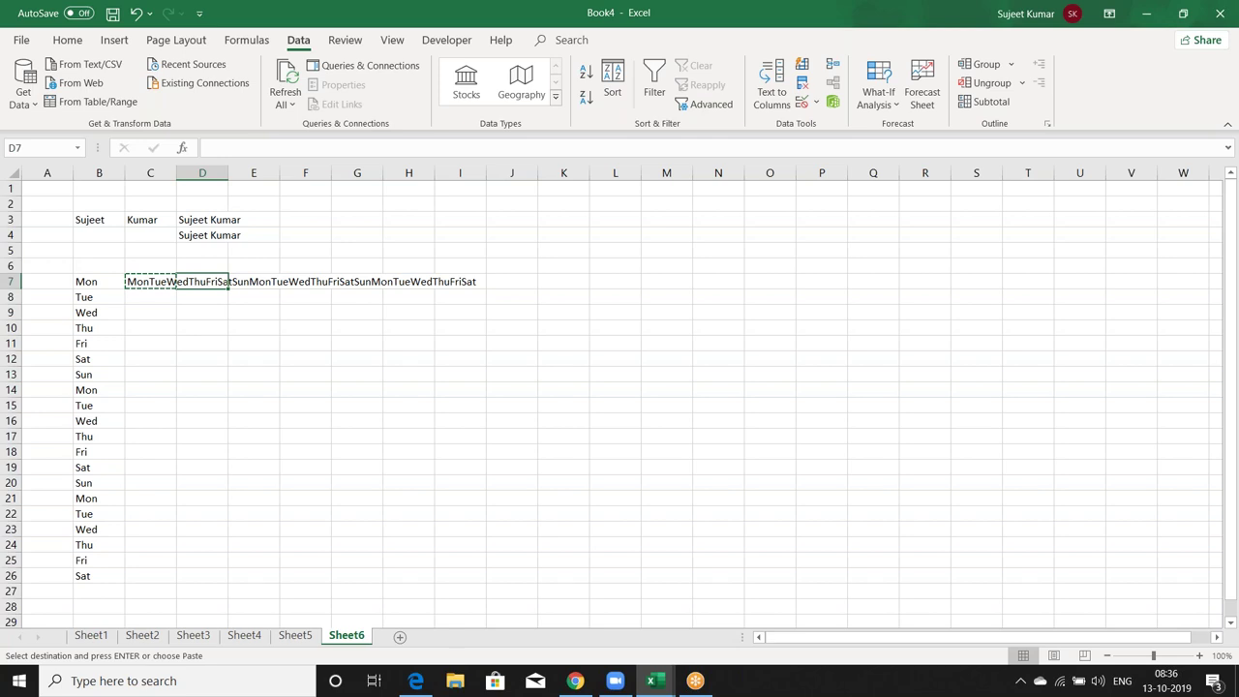
key(ctrl+v)
click(202, 297)
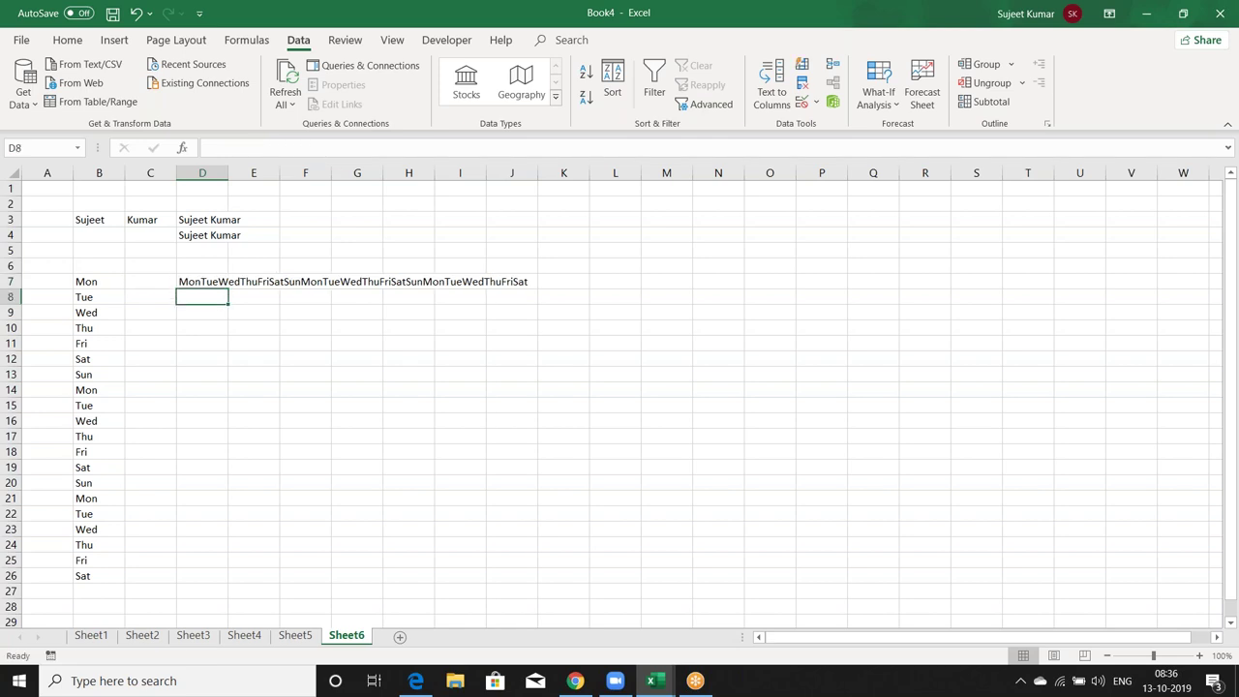
click(150, 281)
text(=)
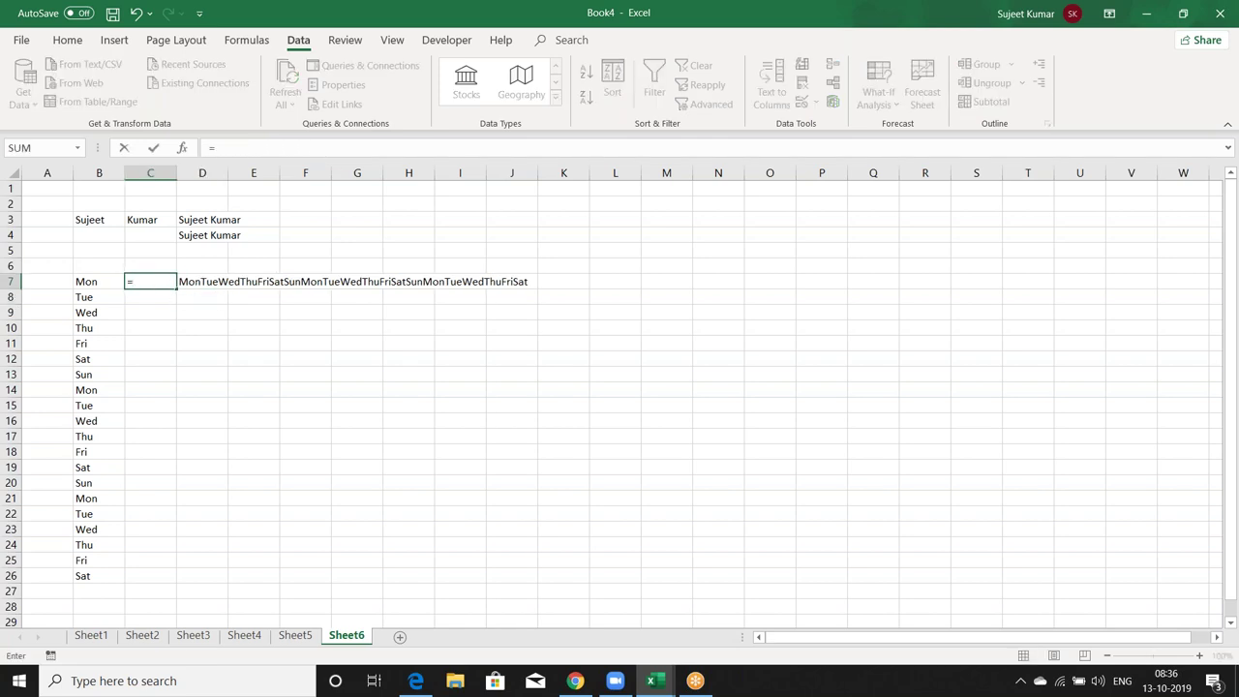
text(te)
Enter =TEXTJOIN(",",TRUE,B7:B26) in C7 to list the weekdays separated by commas
key(Down)
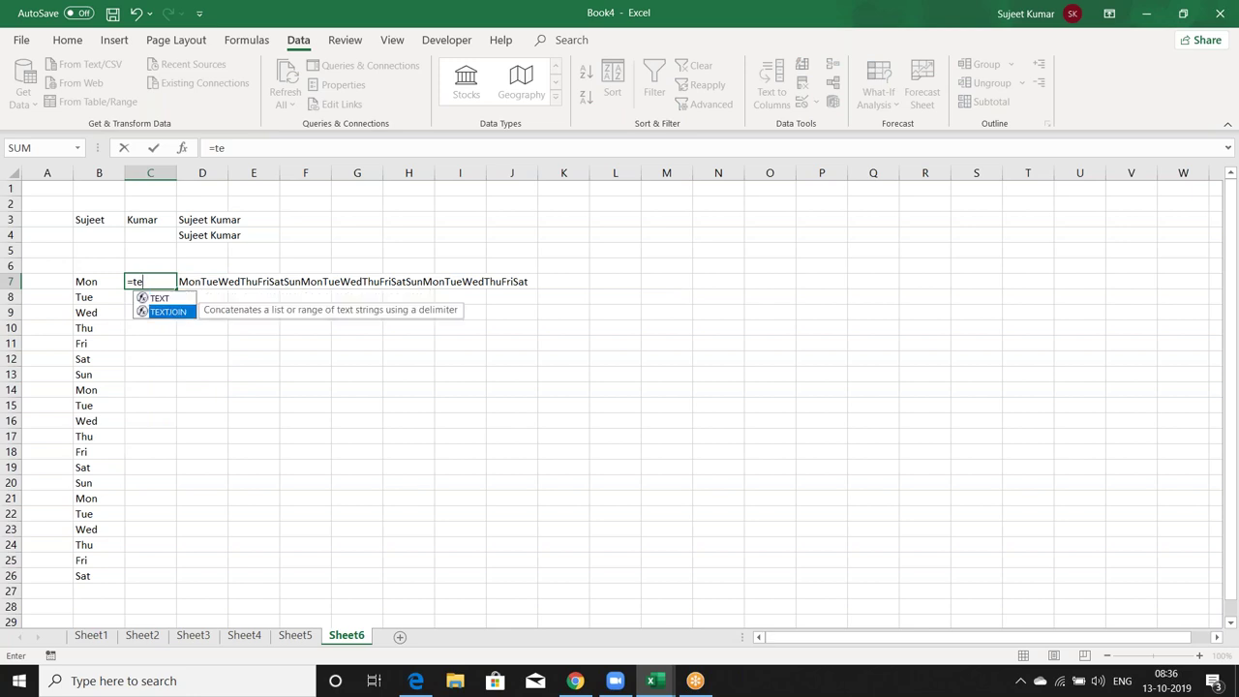
key(Tab)
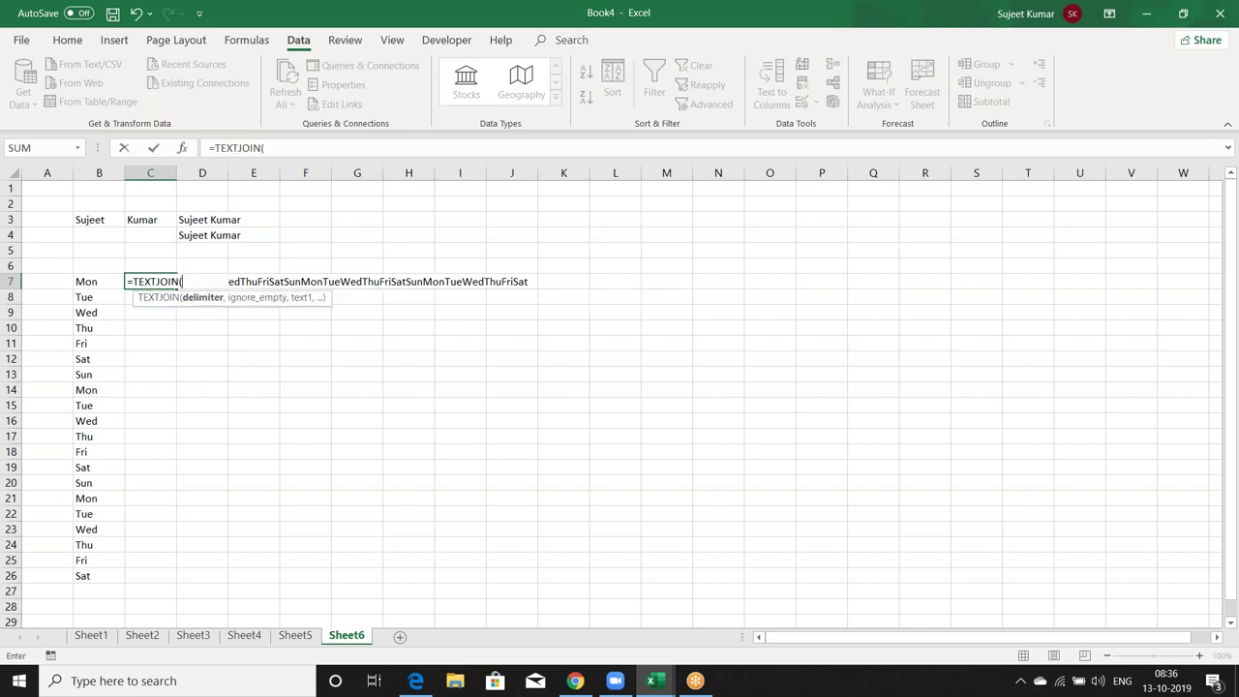
text(",")
text(,)
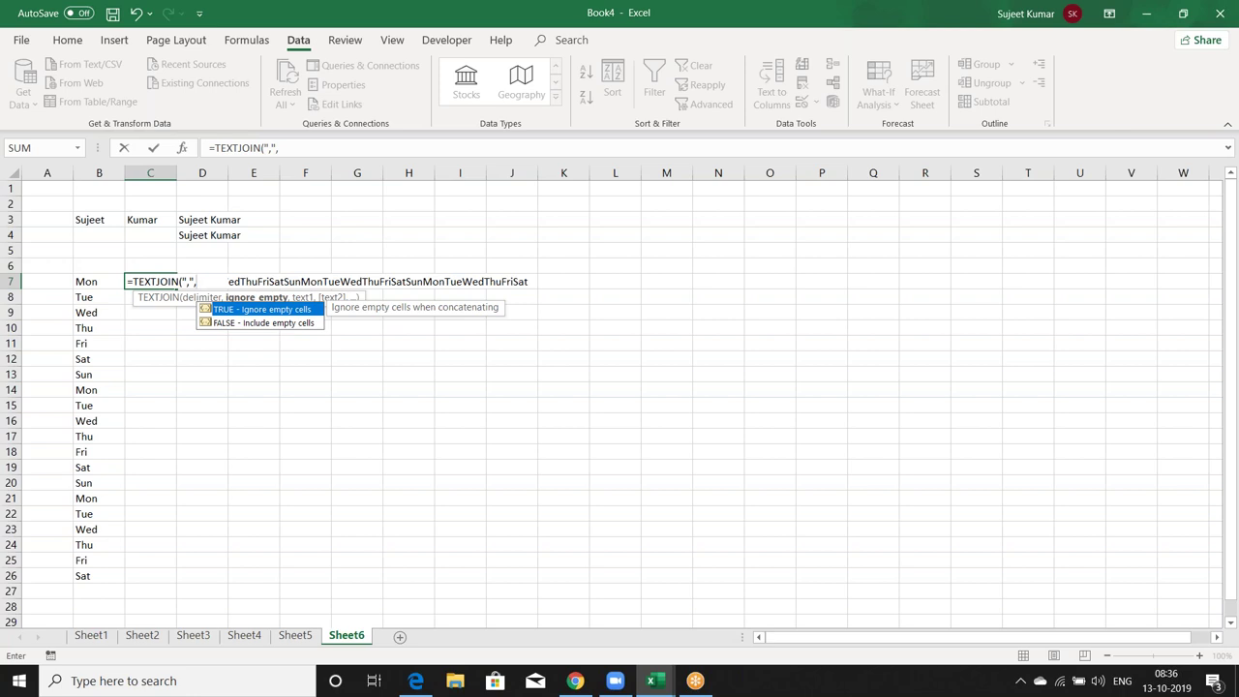
key(Tab)
text(,)
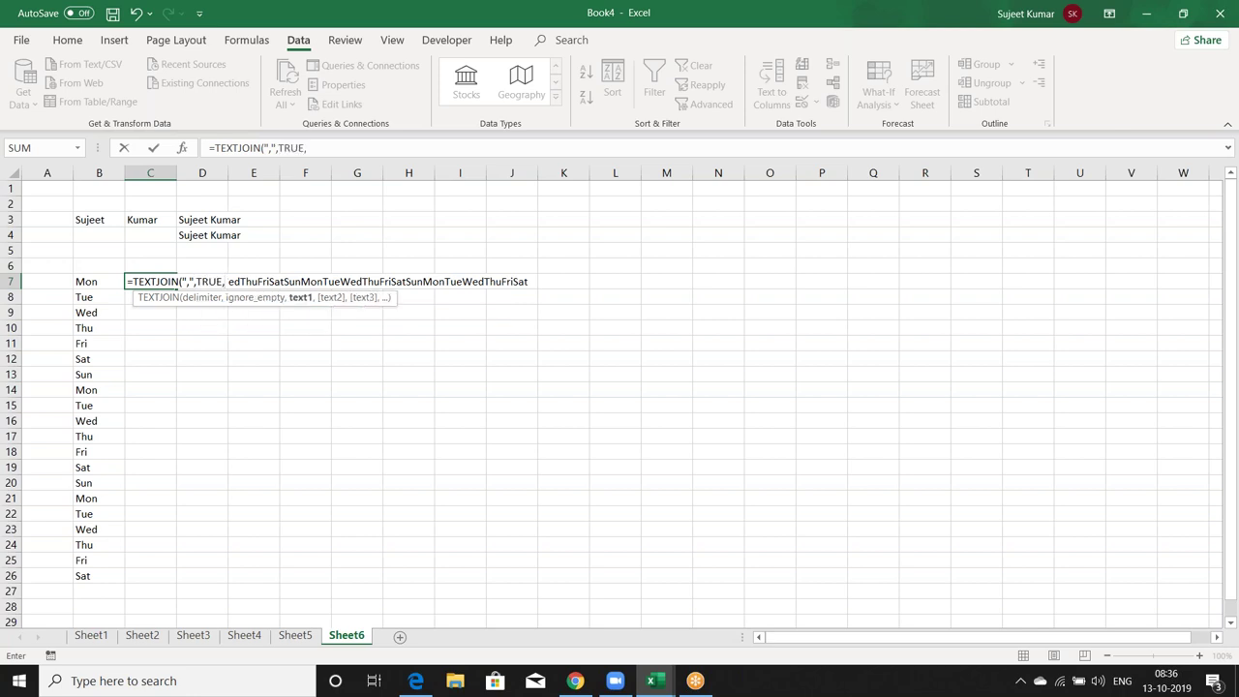
click(98, 280)
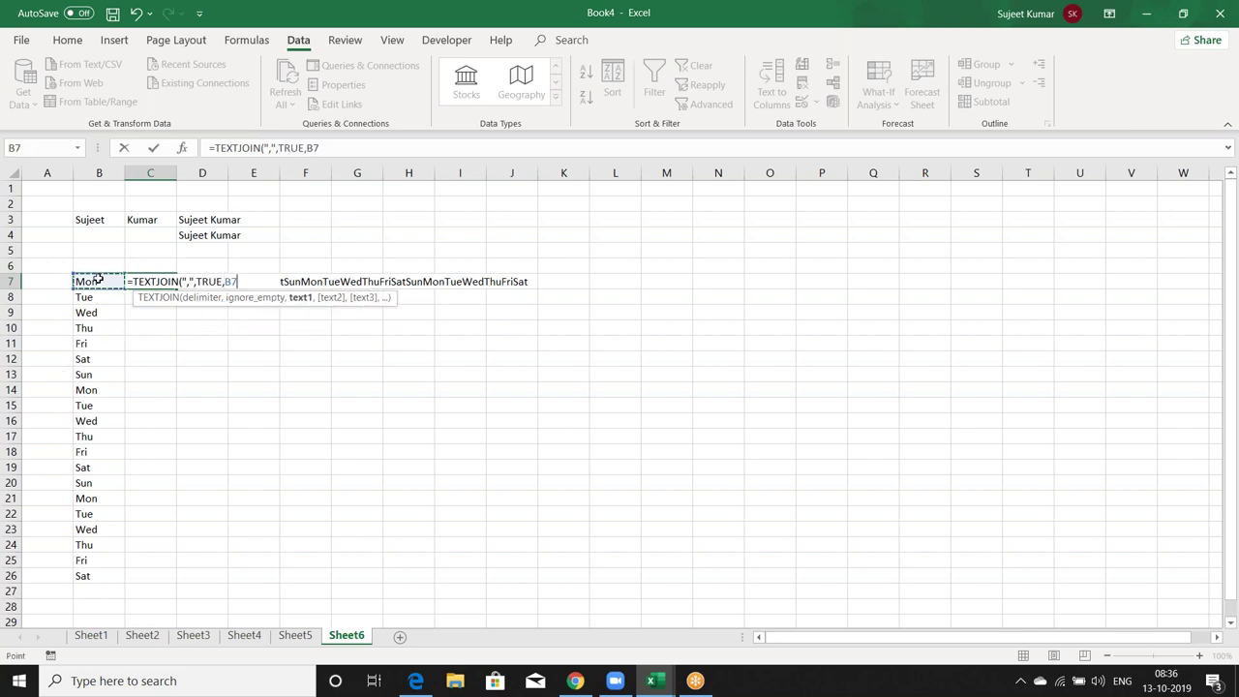
drag(93, 303, 86, 578)
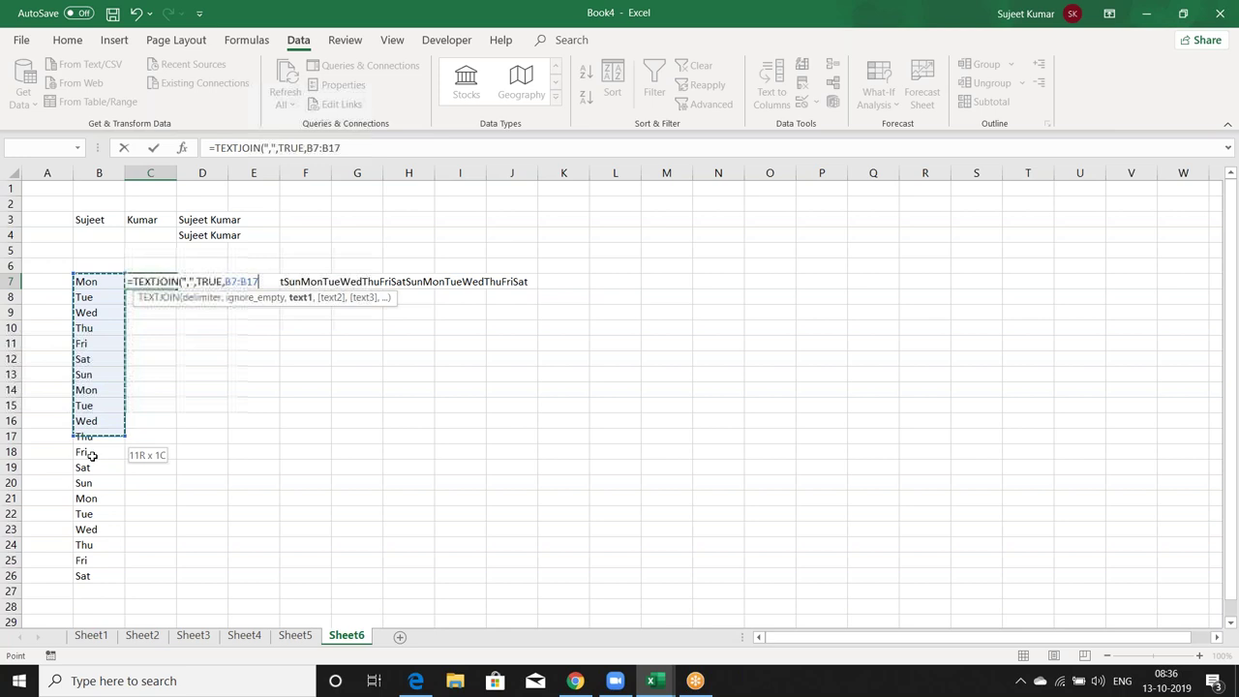
key(Return)
click(87, 575)
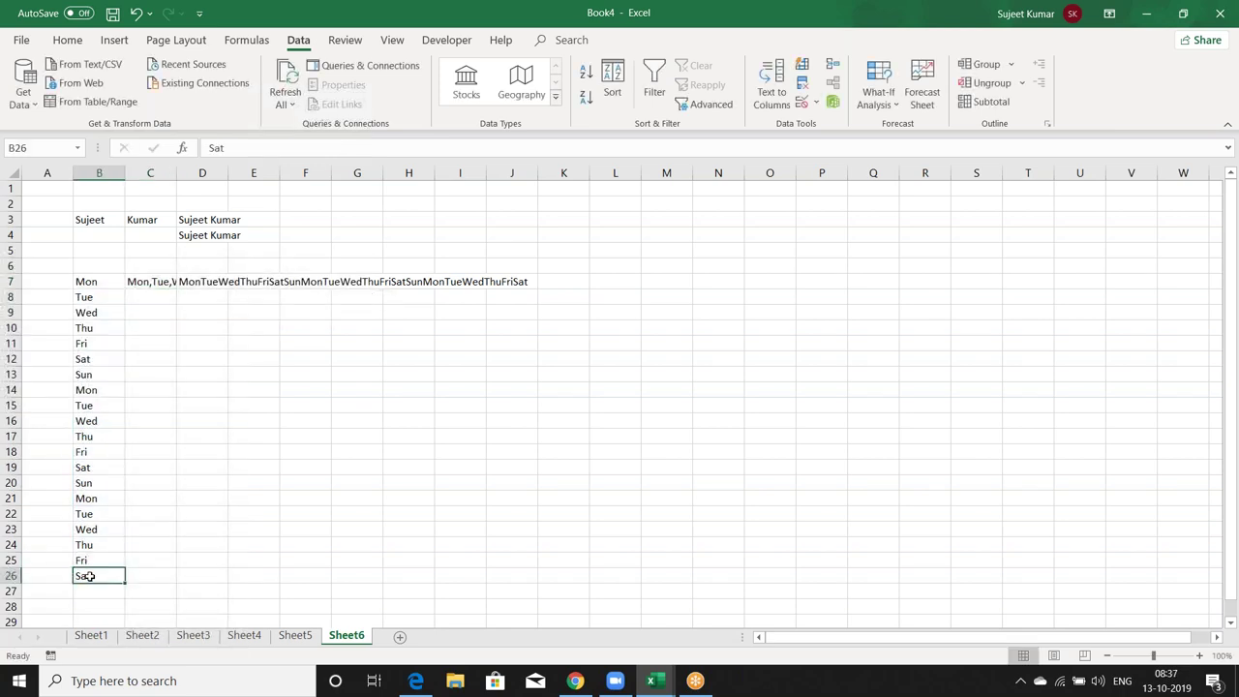
Move the TEXTJOIN formula from C7 down to D8
key(Up)
key(Right)
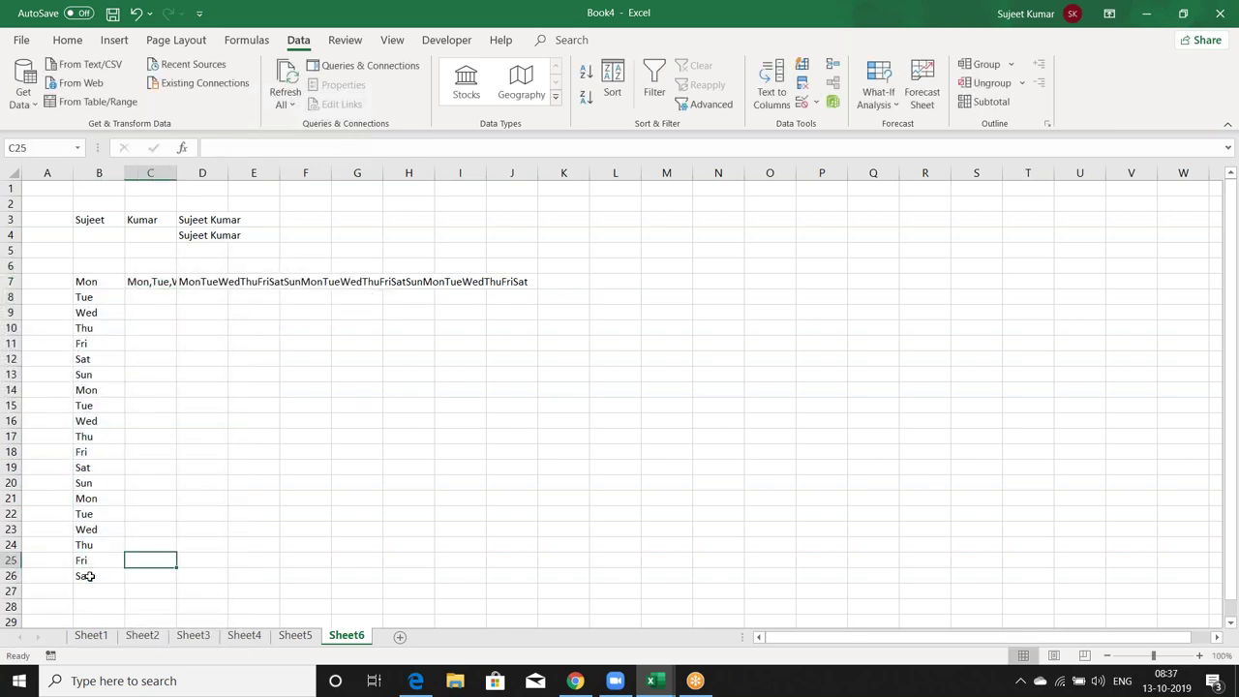
key(ctrl+Right)
key(Home)
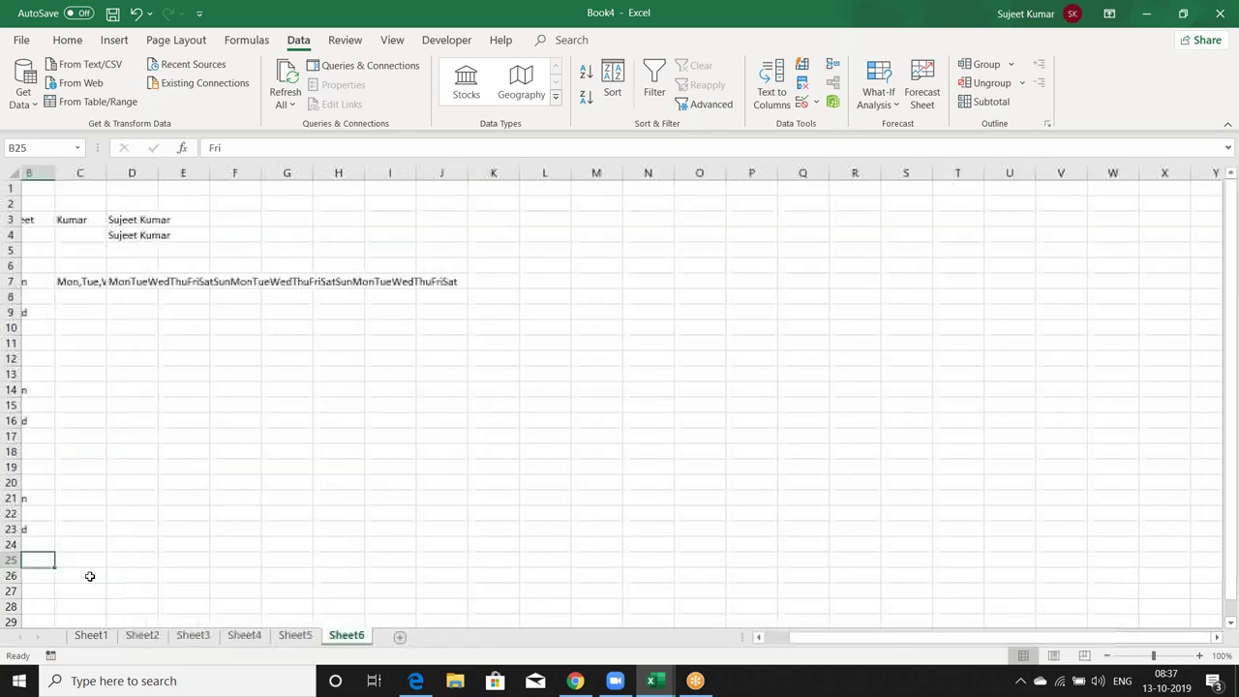
click(143, 284)
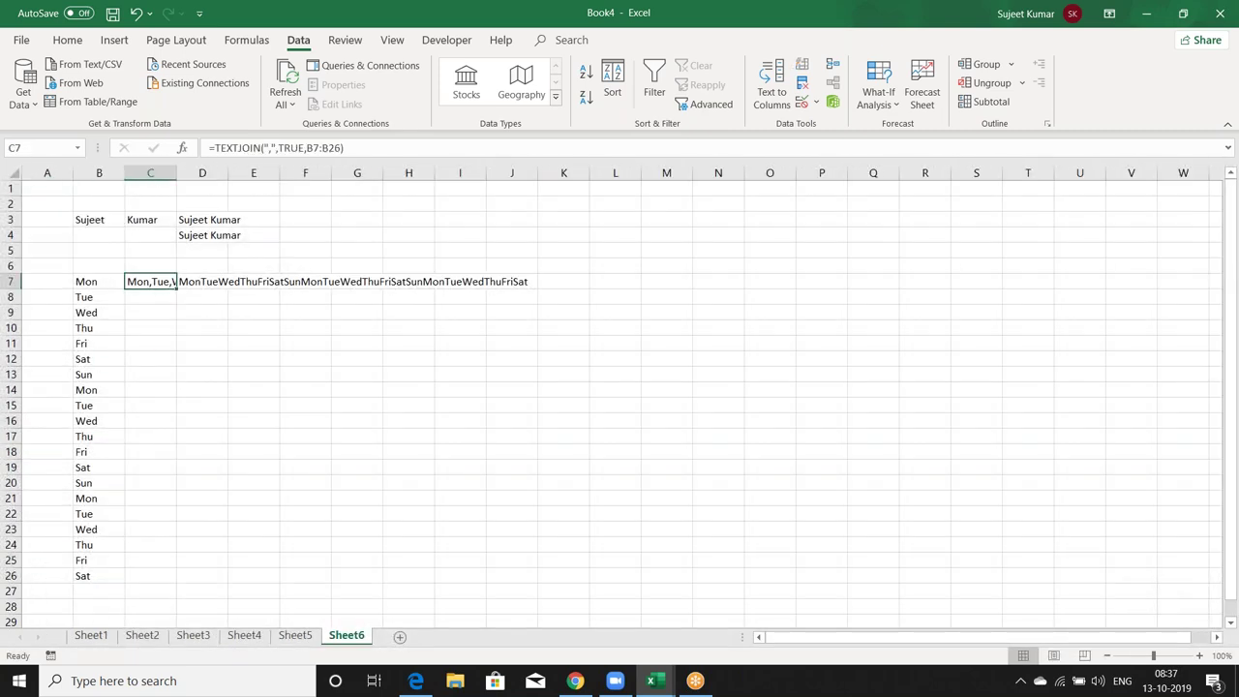
drag(145, 289, 197, 299)
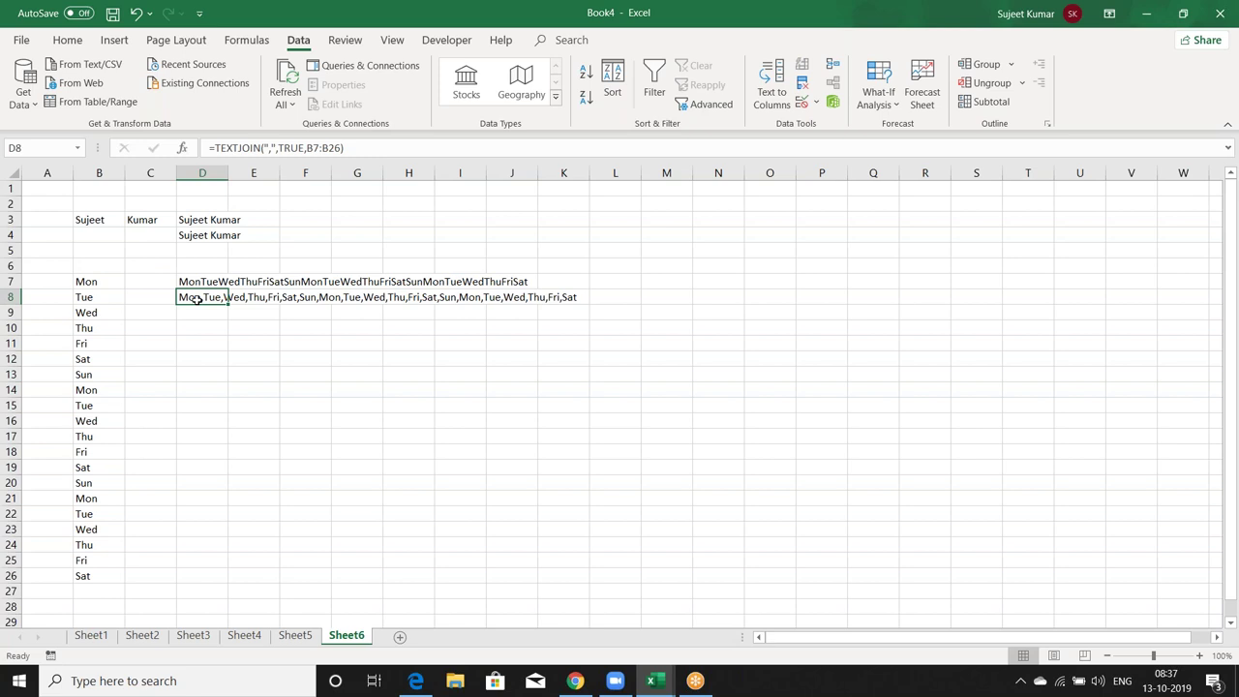
Compare the name formulas in B3:D4 with the CONCAT and TEXTJOIN results in D7 and D8
drag(202, 235, 77, 216)
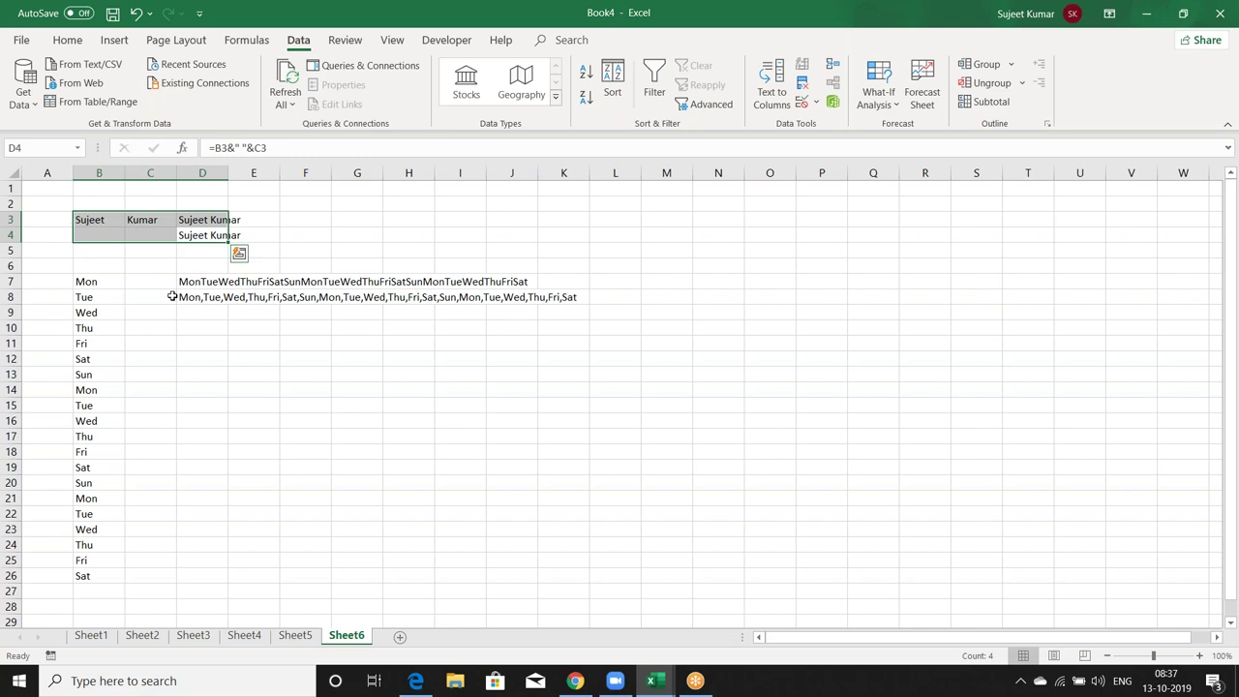
click(201, 282)
click(206, 297)
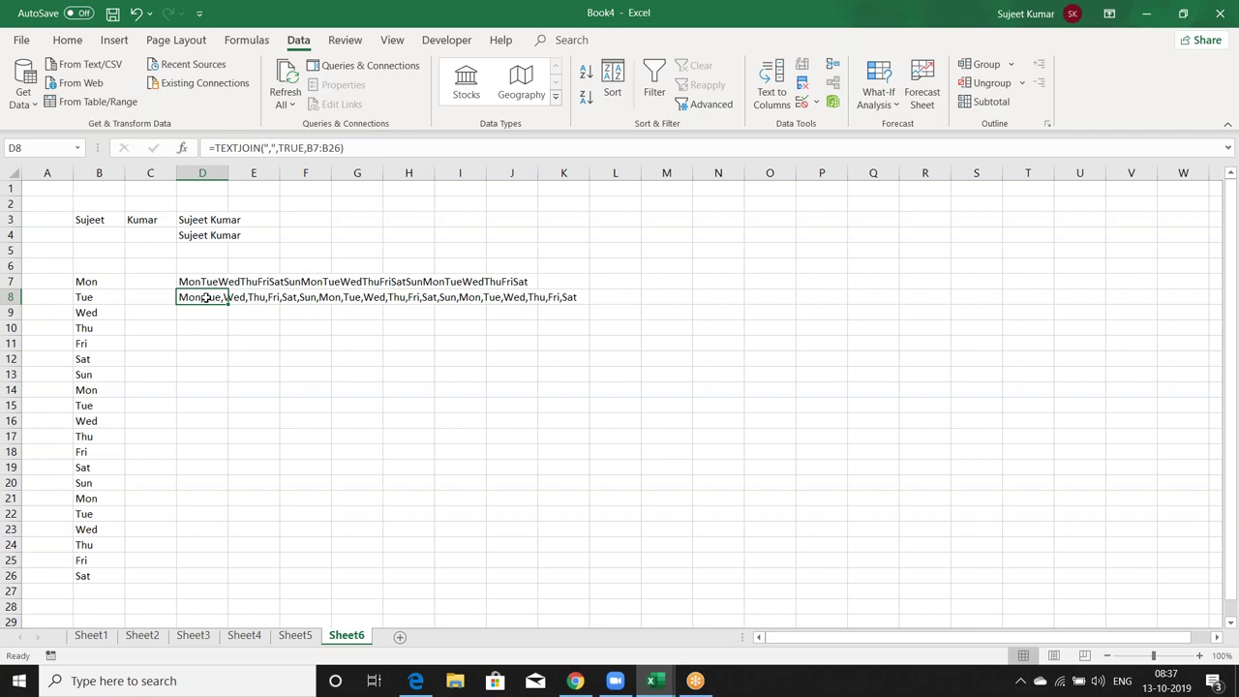
key(Up)
key(Down)
key(Left)
key(Up)
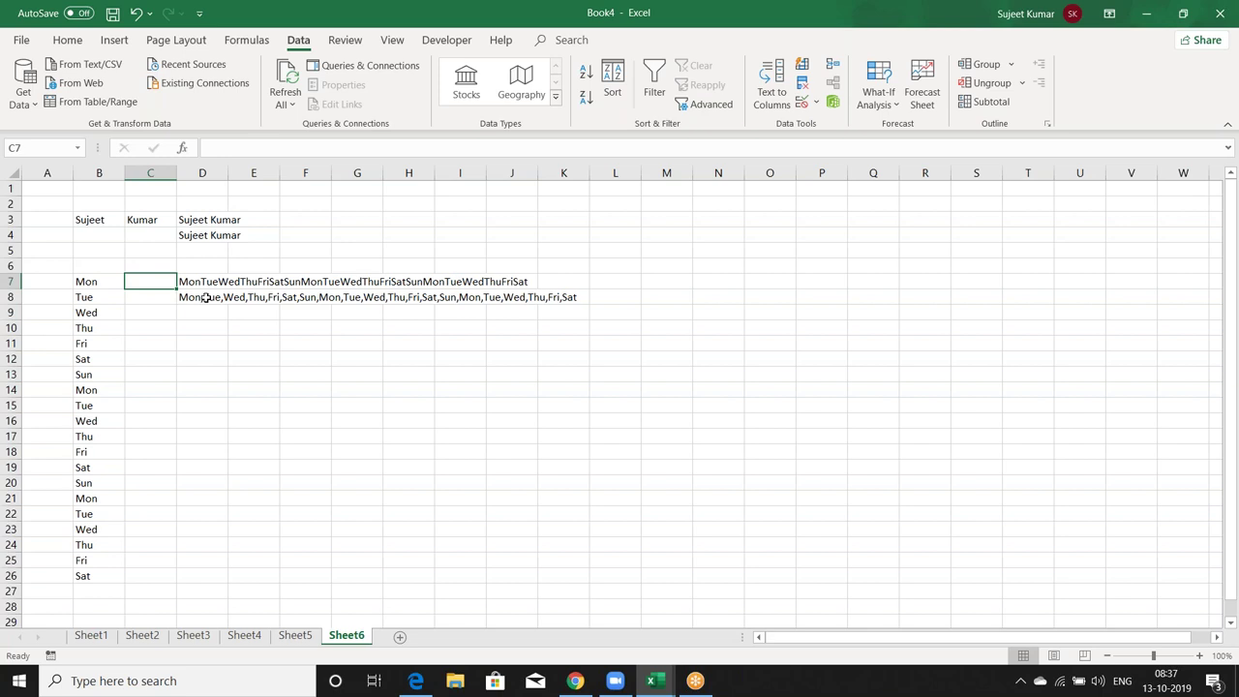
text(=con)
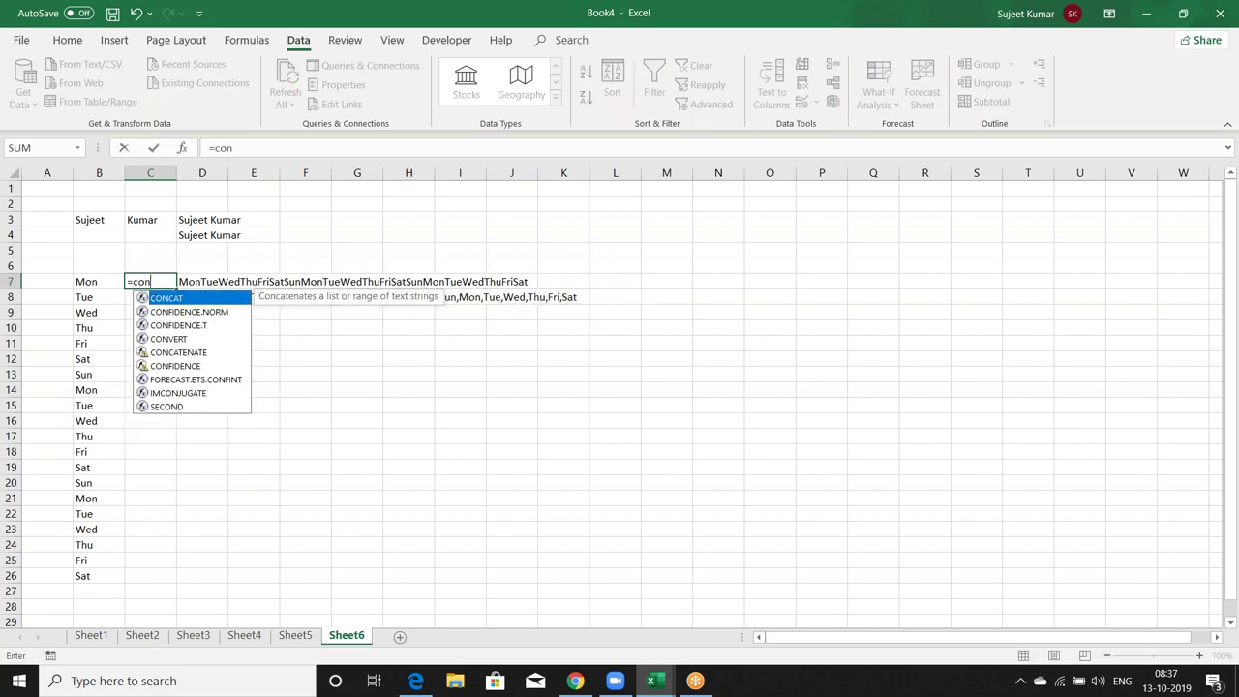
key(Down)
key(Down)
key(Down)
key(Down)
key(Tab)
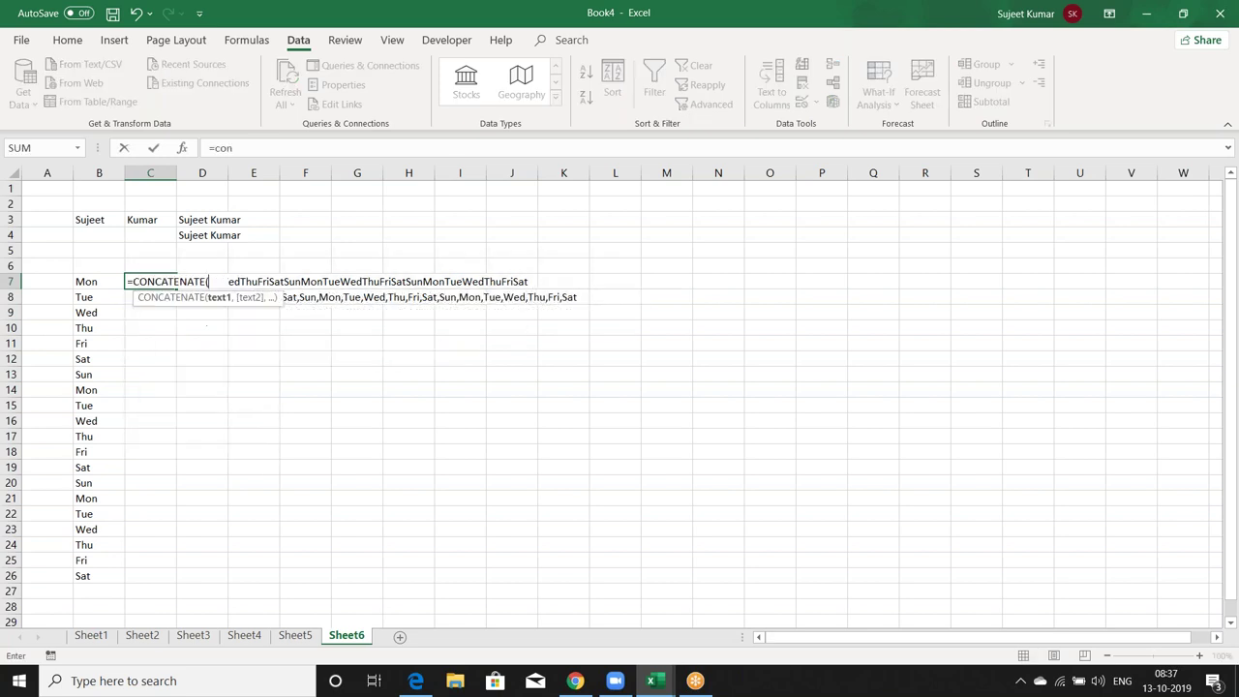
click(99, 279)
text(,)
click(100, 297)
text(,)
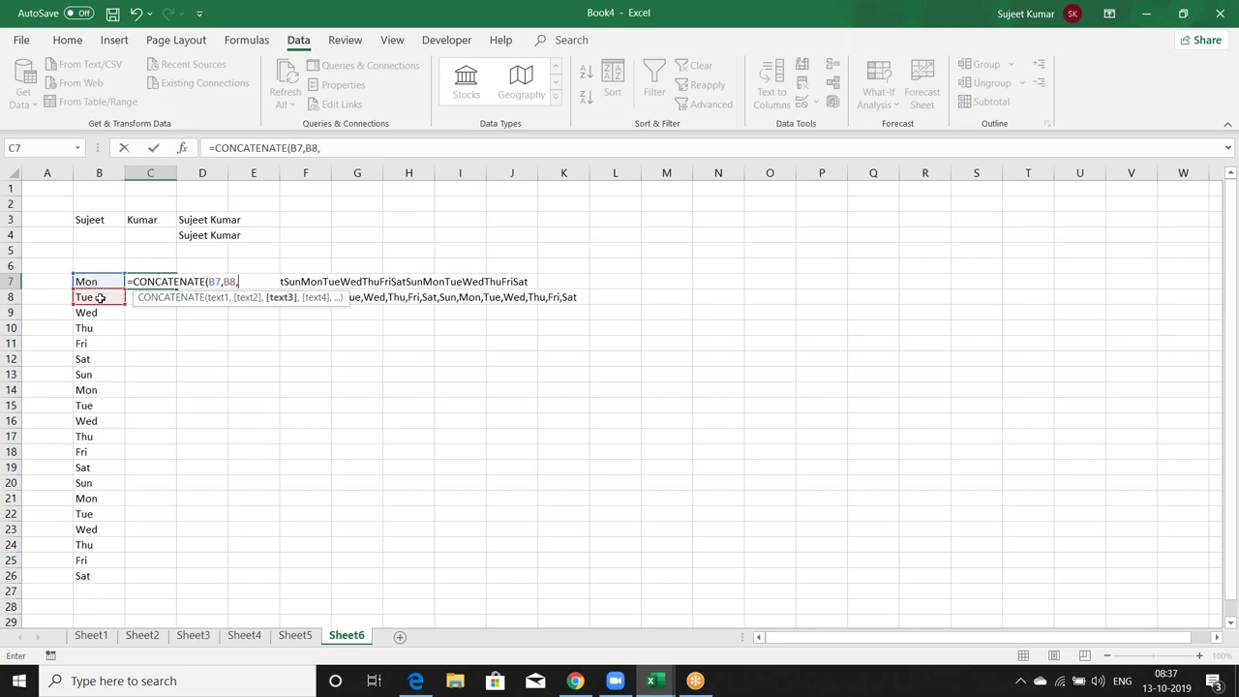
click(99, 312)
text(,)
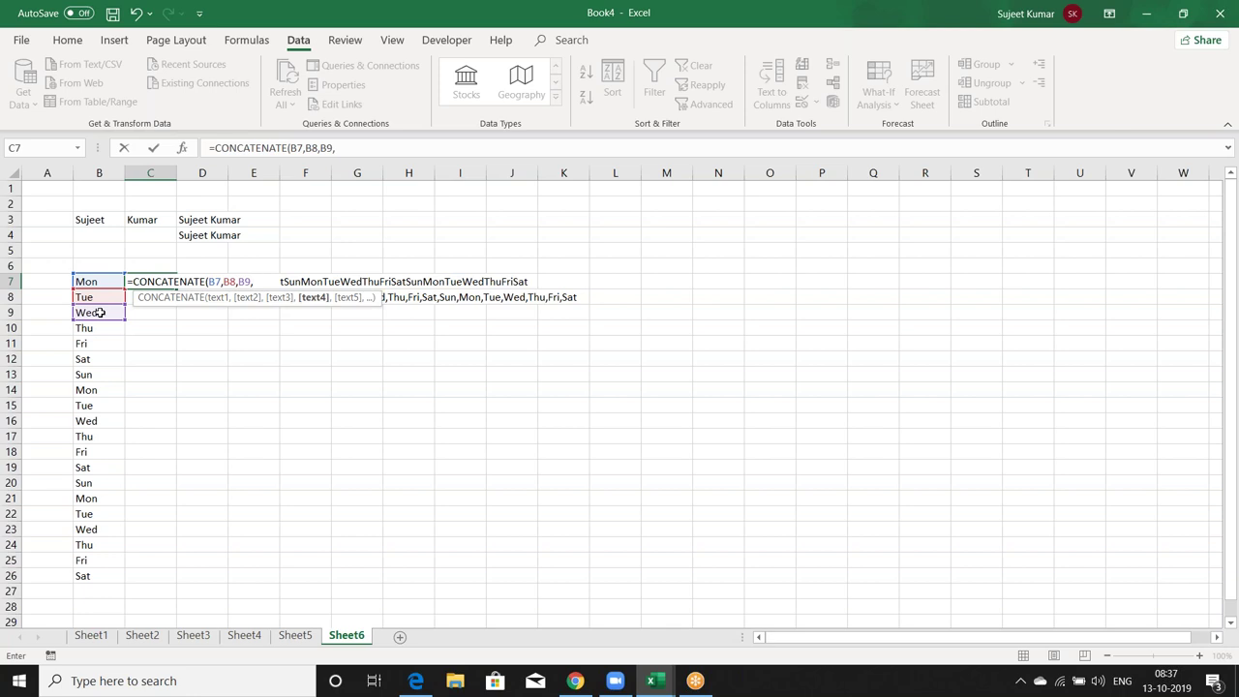
key(Escape)
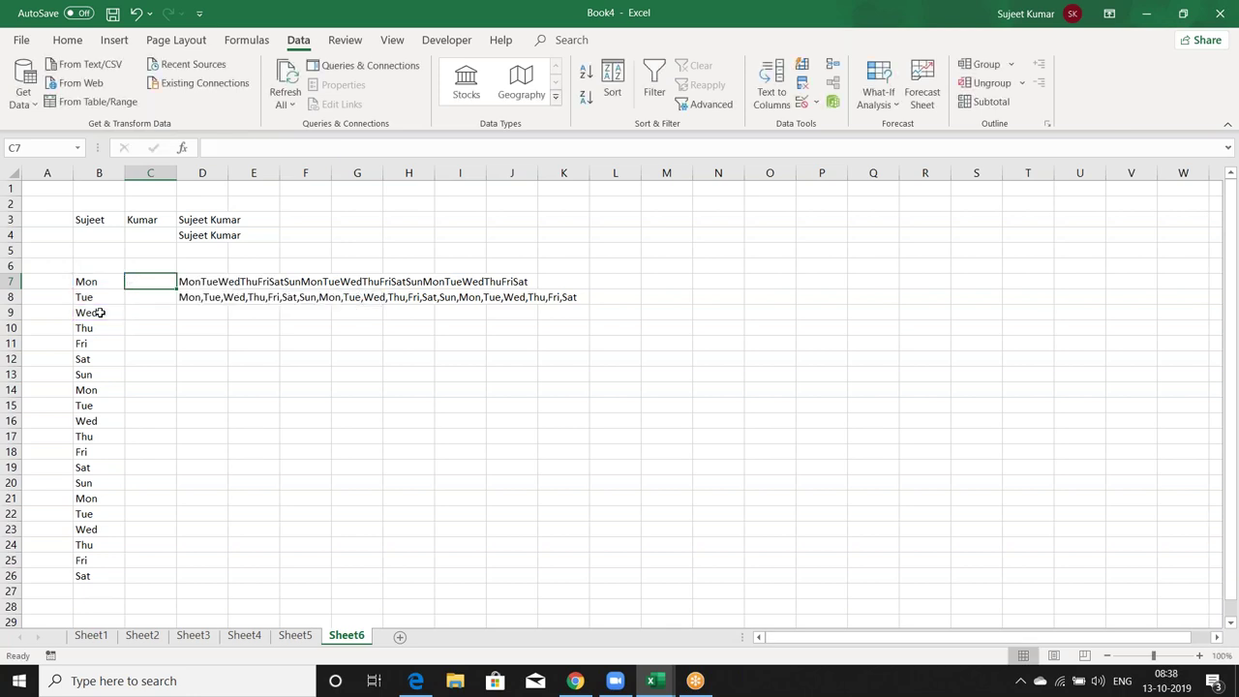
Move the CONCAT and TEXTJOIN weekday results from D7:D8 up to G5:G6
key(Up)
key(Up)
key(Up)
key(Up)
key(Right)
key(Down)
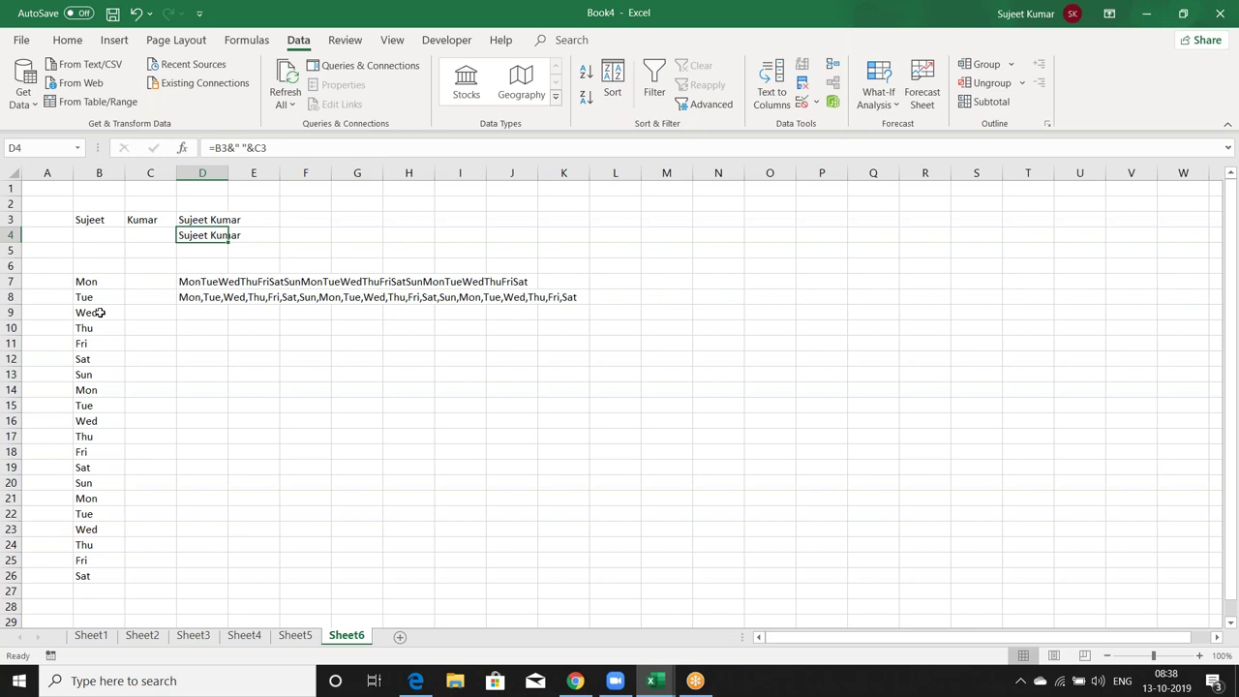
click(222, 285)
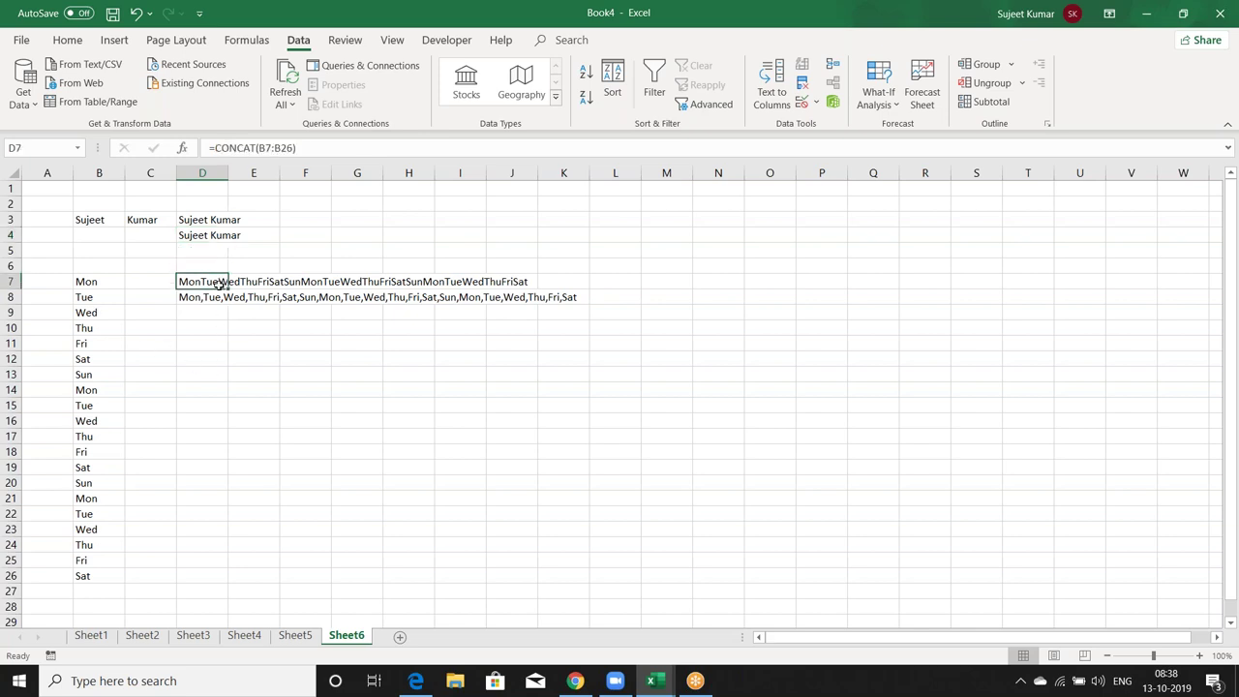
click(202, 297)
drag(203, 282, 203, 298)
key(ctrl+c)
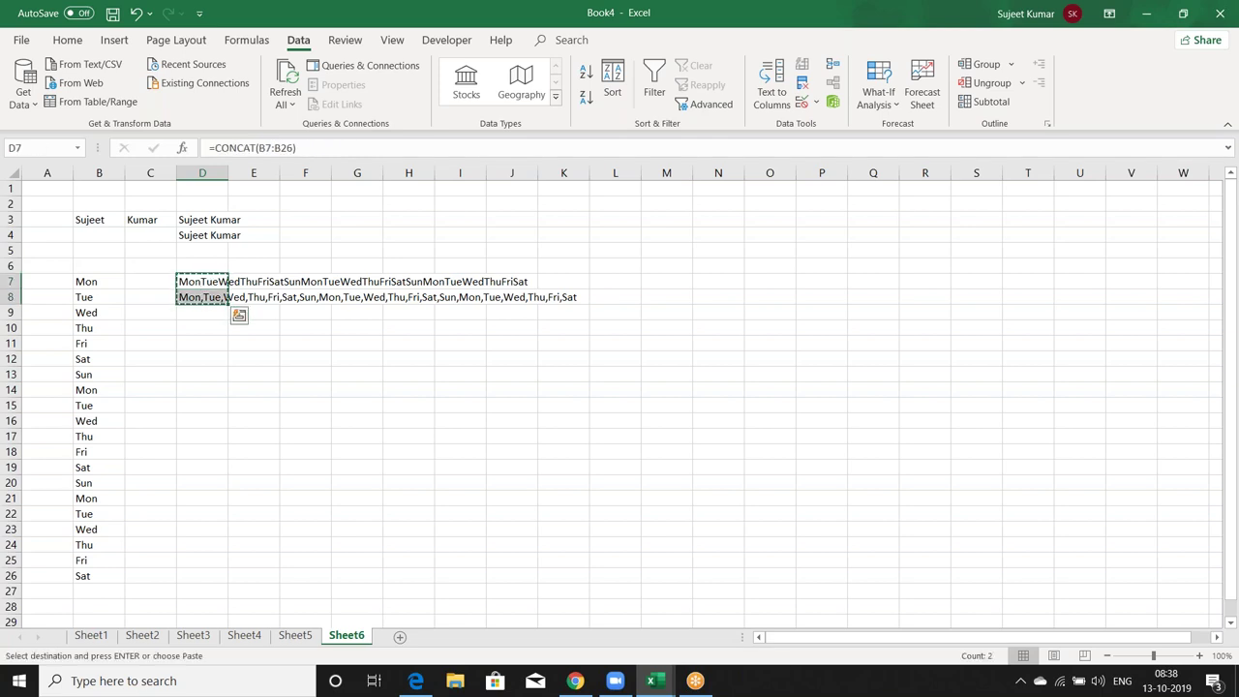
key(Right)
key(Right)
key(Up)
key(Up)
key(Right)
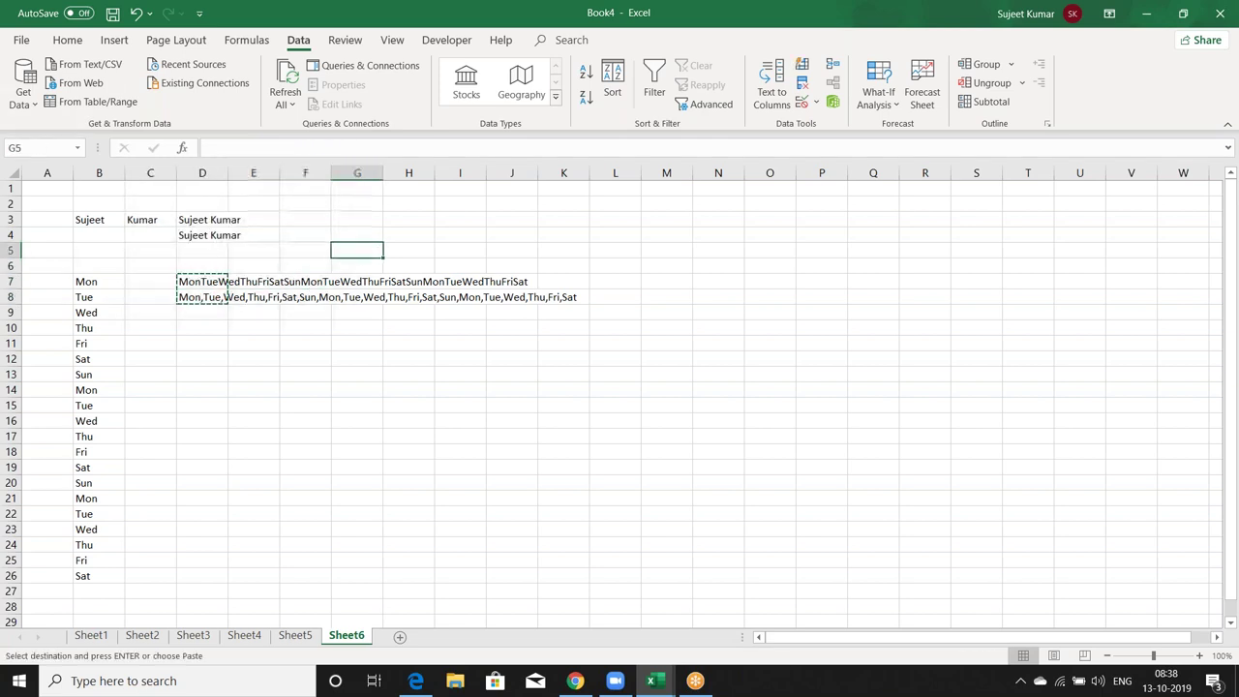
key(ctrl+v)
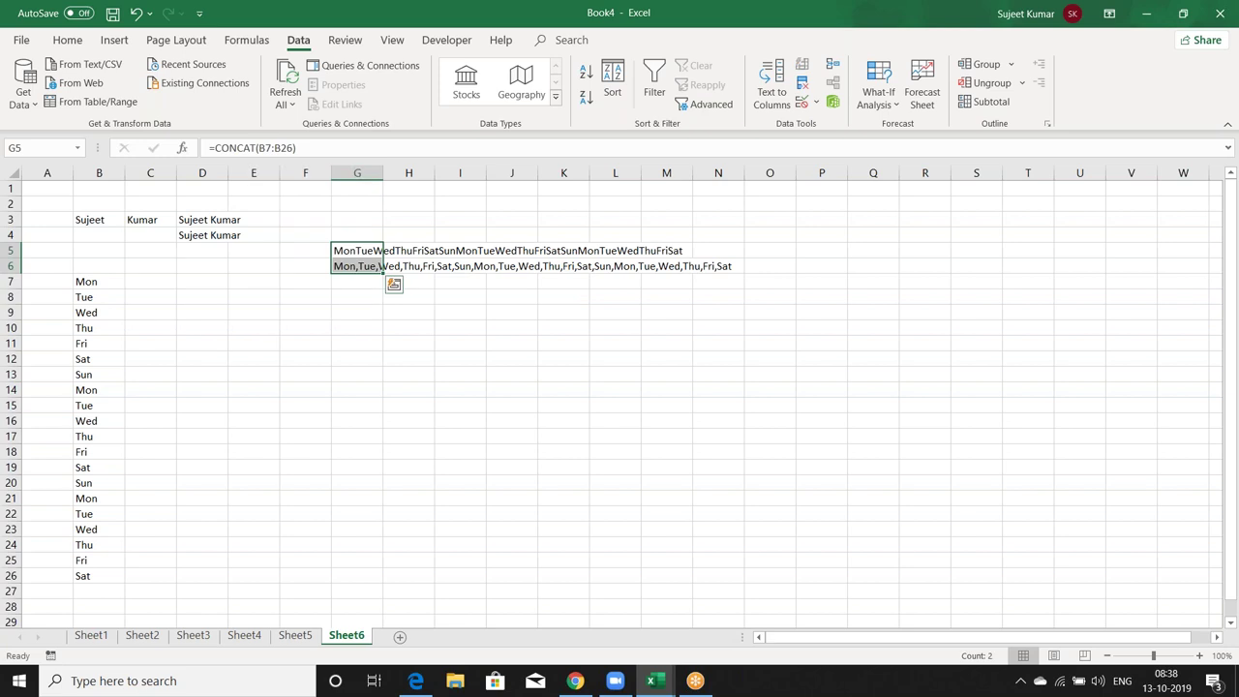
Abandon the mistaken =xx entry in G7 and return to C7
click(357, 281)
text(=)
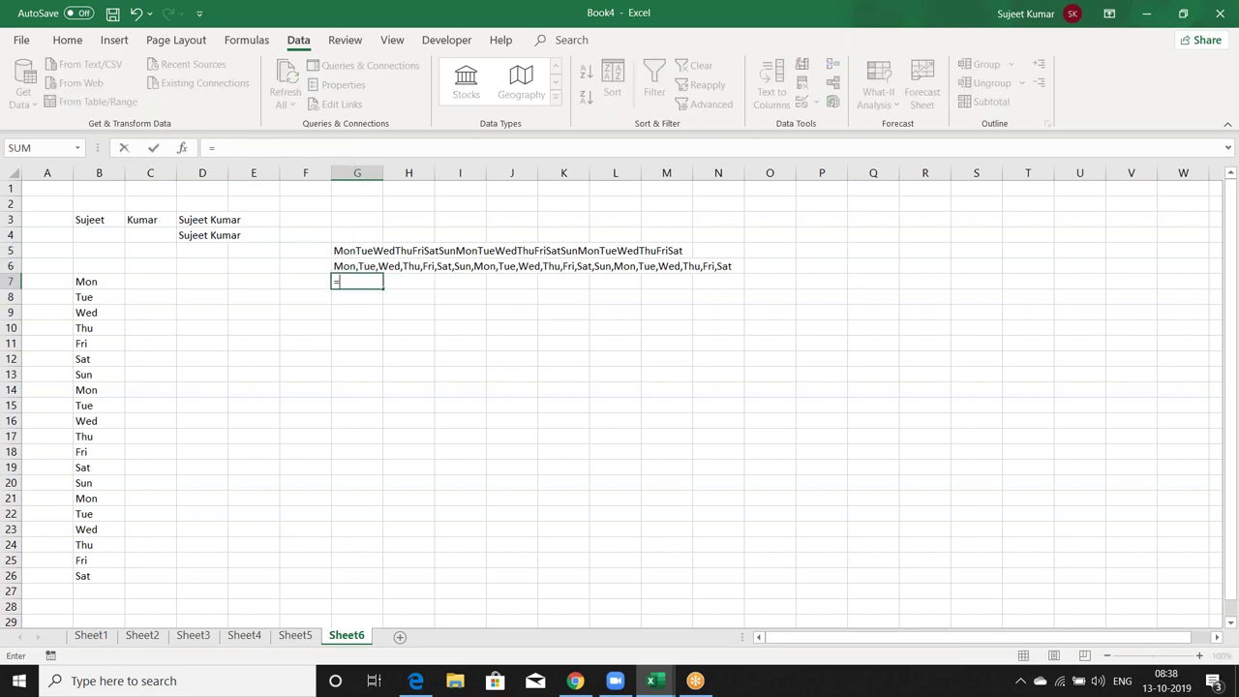
text(x)
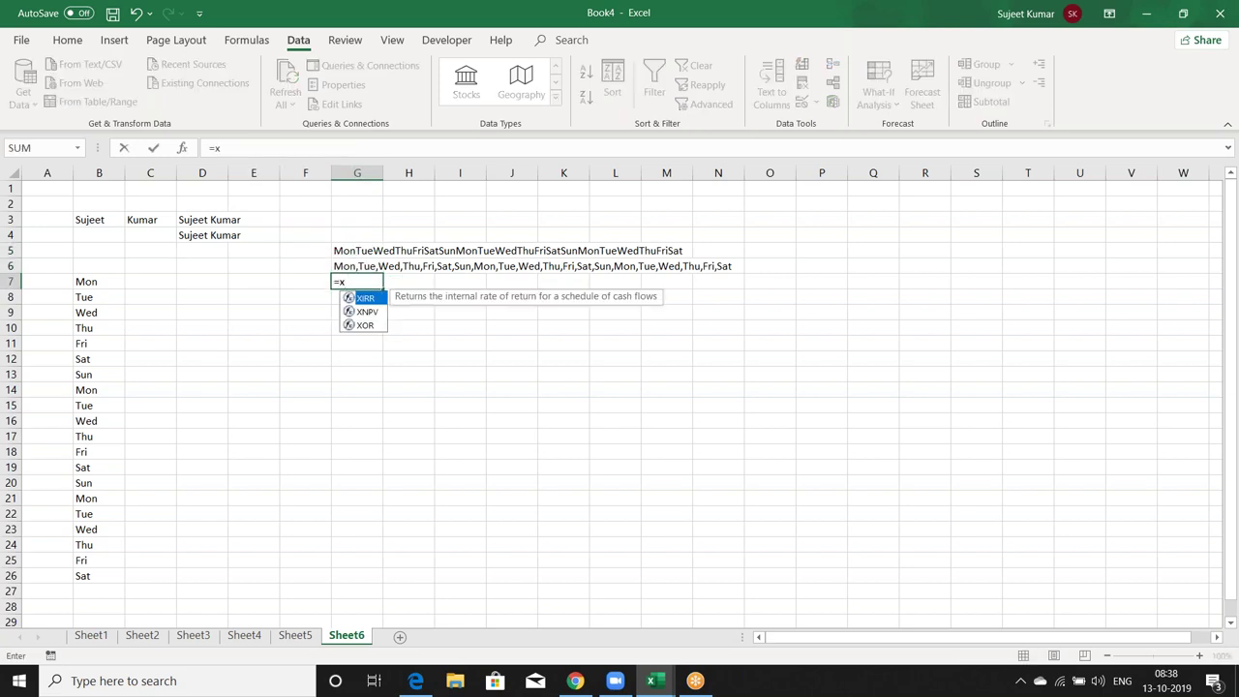
key(BackSpace)
text(x)
key(BackSpace)
key(BackSpace)
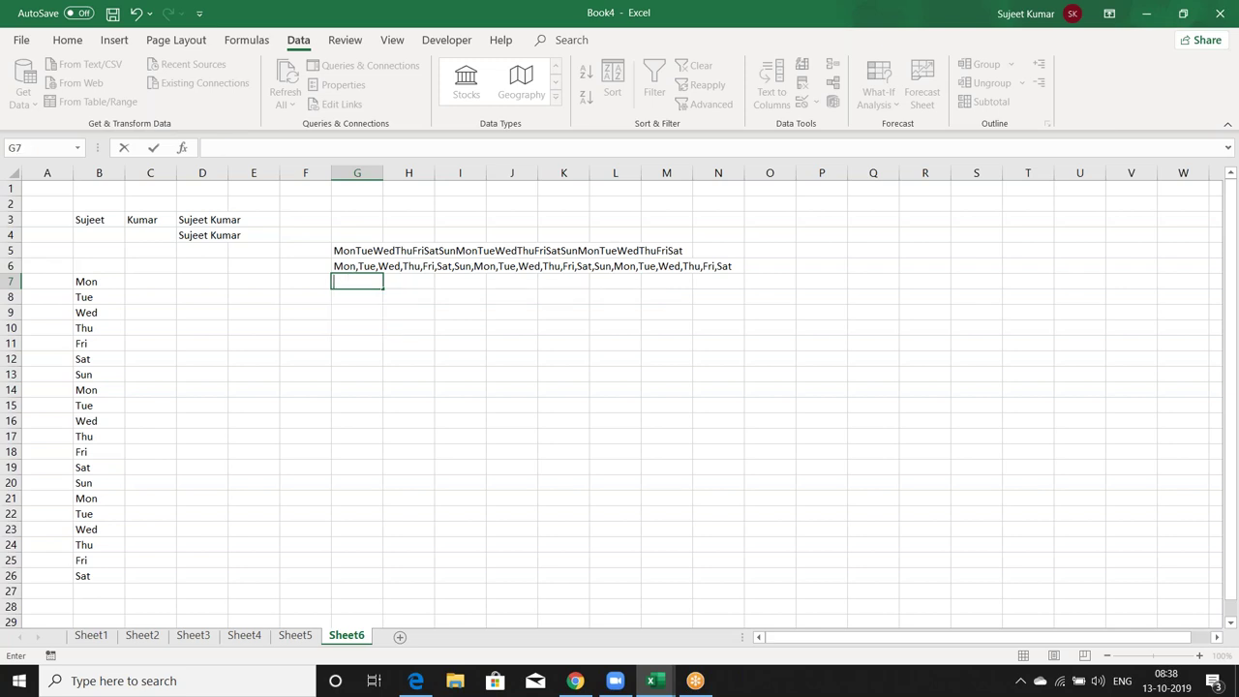
key(Escape)
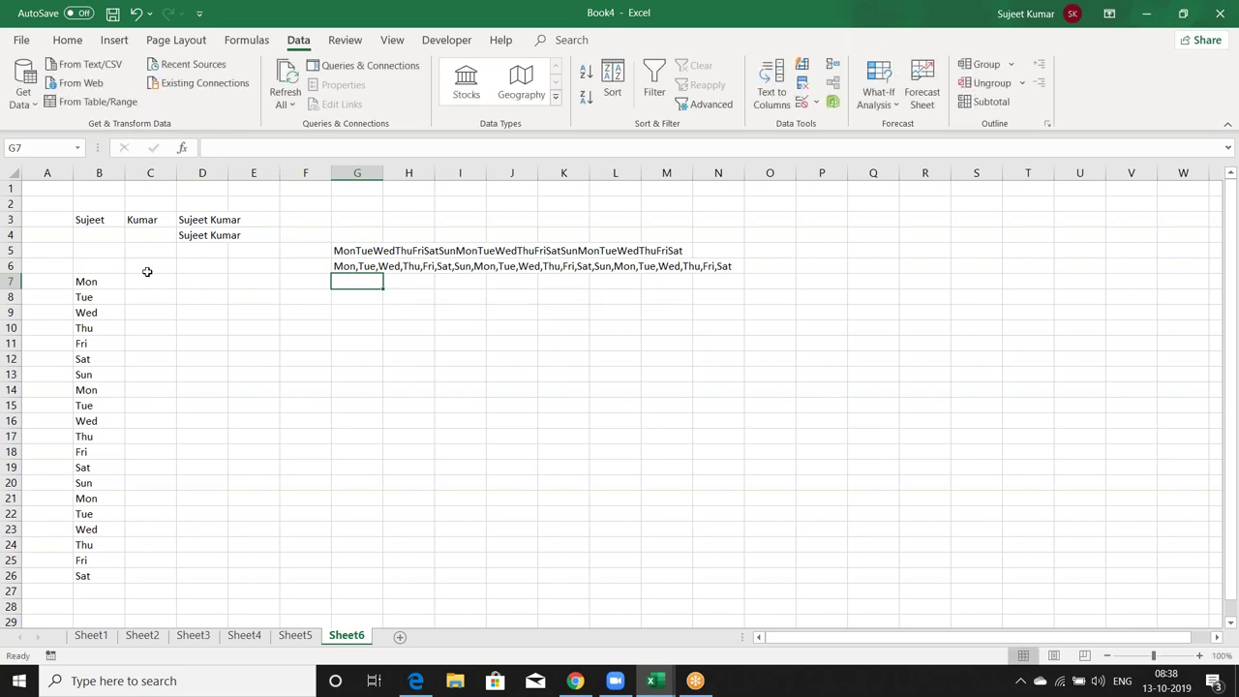
click(149, 285)
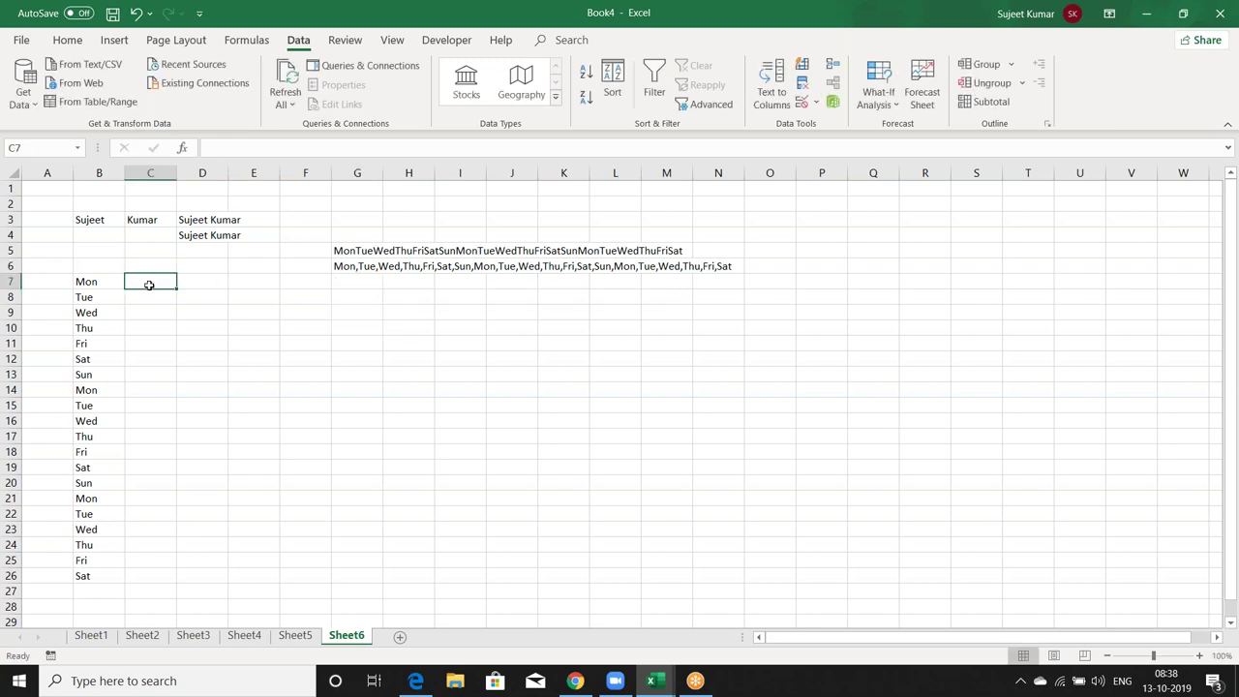
click(450, 42)
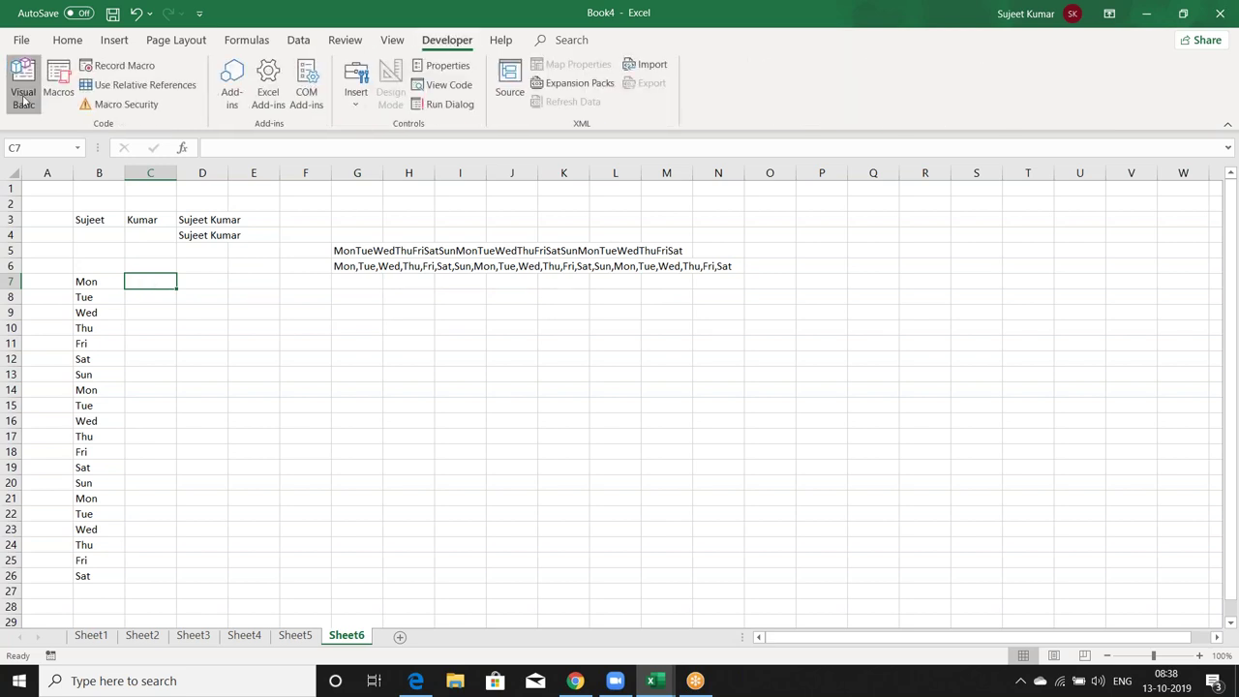
Insert a new VBA module and start the header function JoinT(s As String, in it
click(23, 84)
click(110, 36)
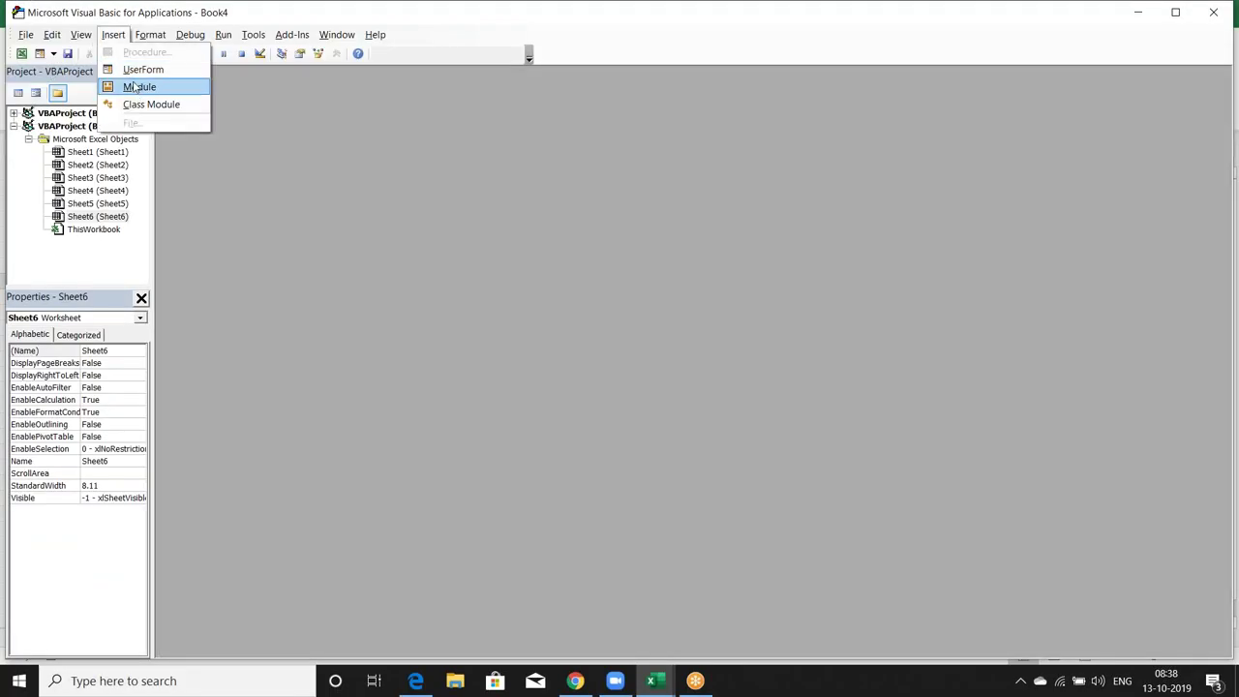
text(m)
text(f)
text(unction)
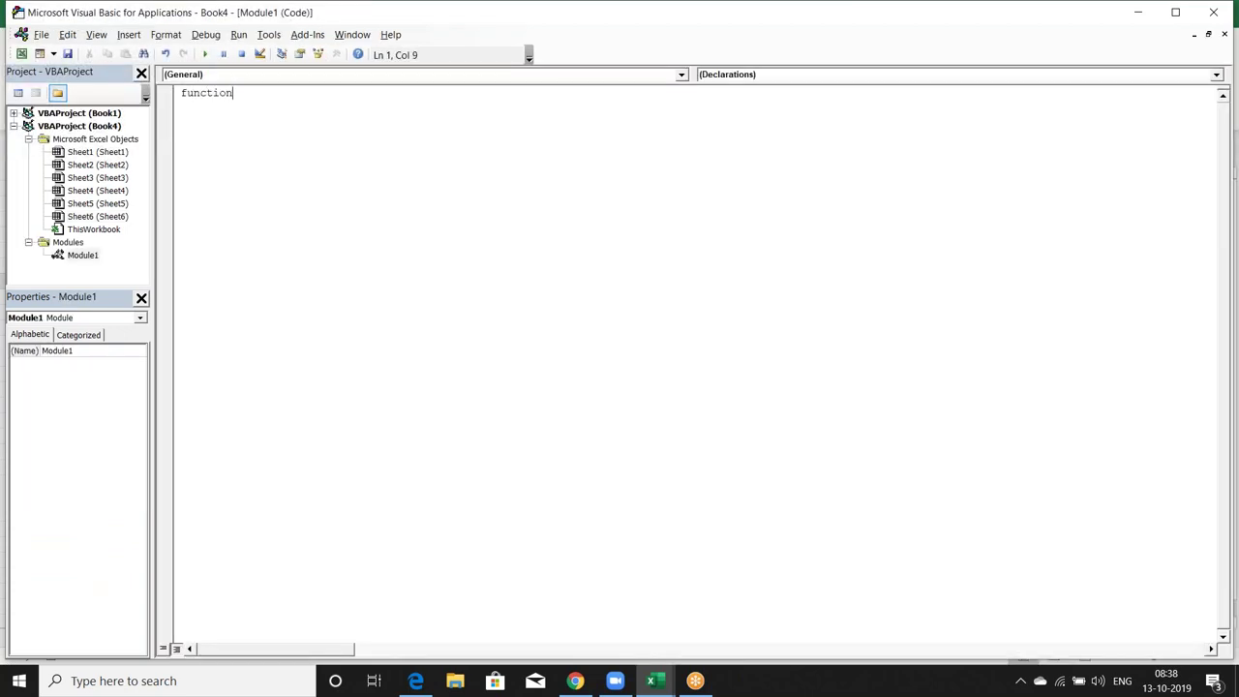
text(()
text(s a)
text(s)
key(BackSpace)
key(BackSpace)
key(BackSpace)
key(BackSpace)
key(BackSpace)
key(BackSpace)
key(BackSpace)
text(n )
text(JoinT()
text(n as)
key(BackSpace)
key(BackSpace)
key(BackSpace)
key(BackSpace)
key(BackSpace)
text(s as )
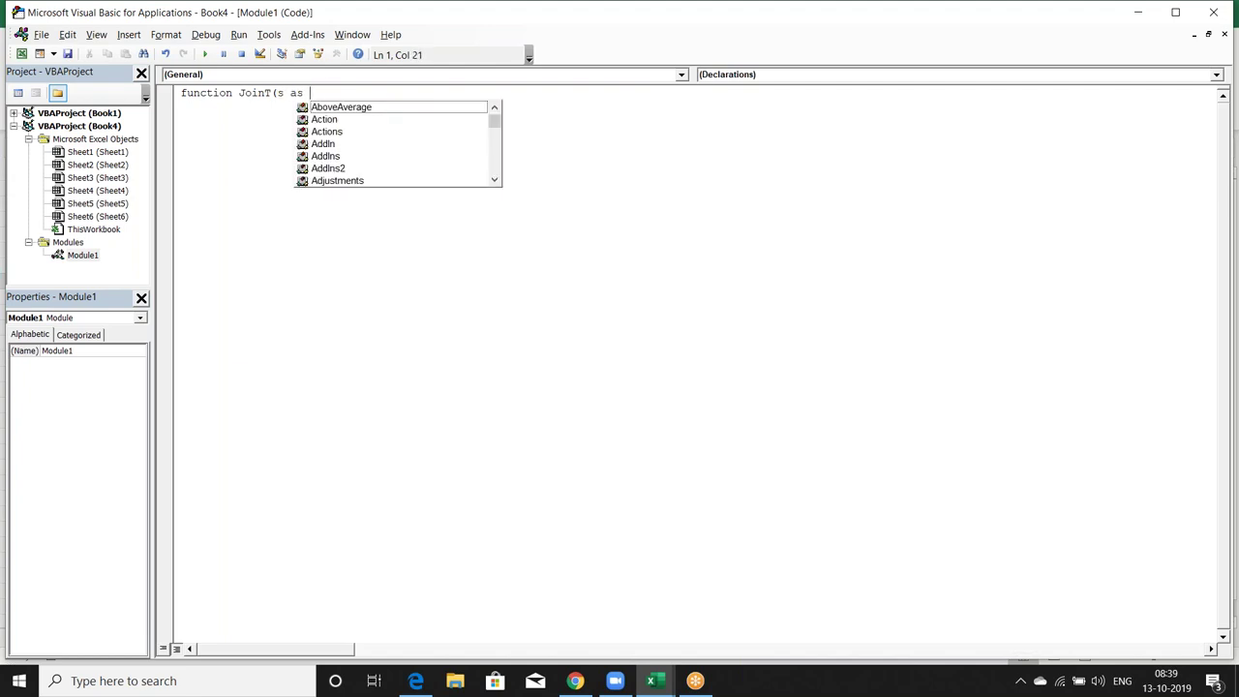
text(str)
key(Tab)
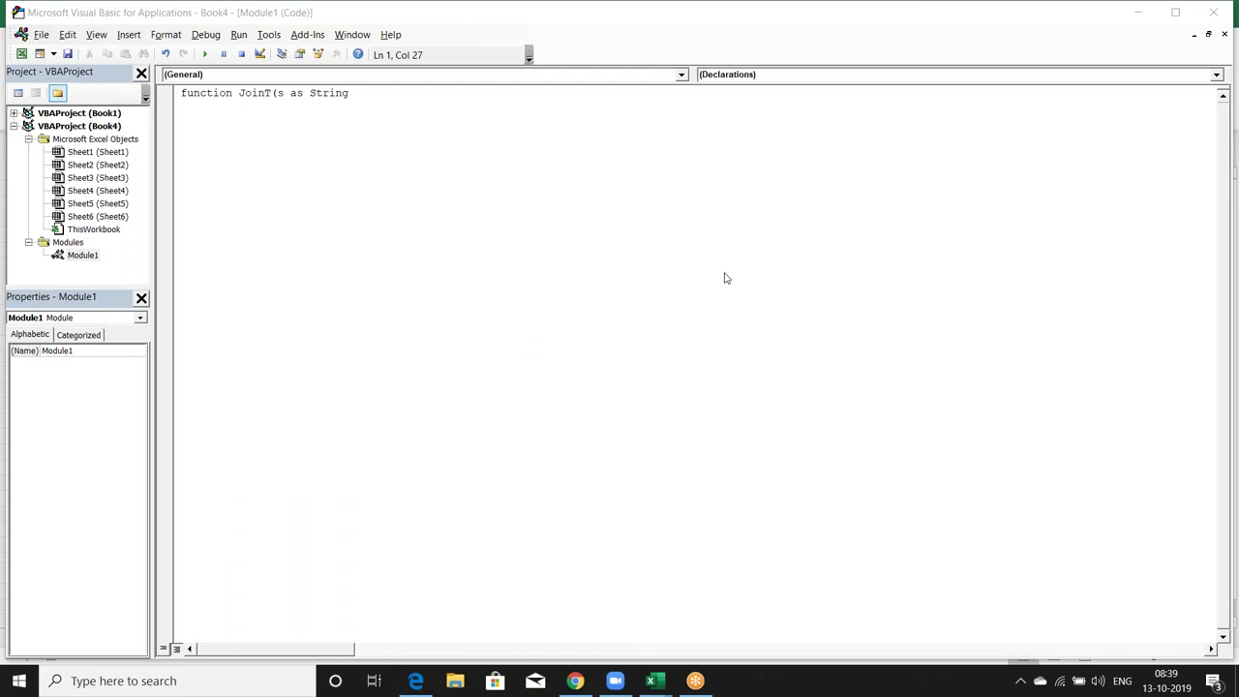
click(404, 96)
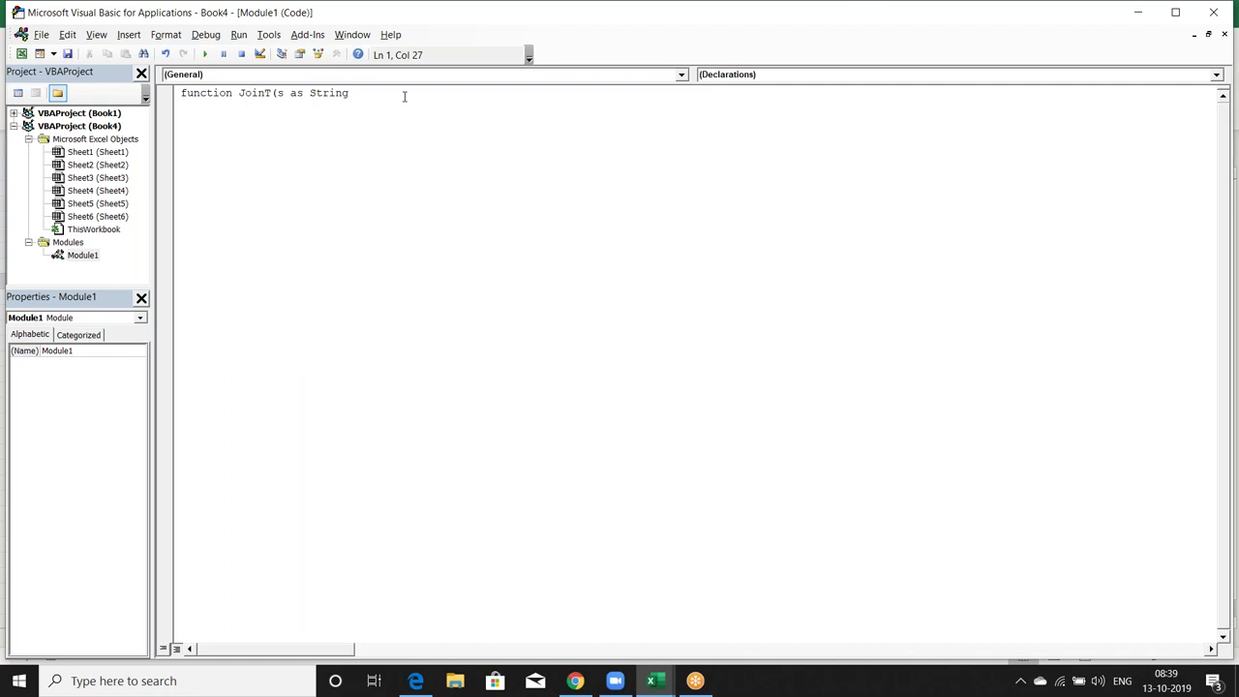
text(,)
Finish the JoinT header with n As Range) so End Function is added
text(n as )
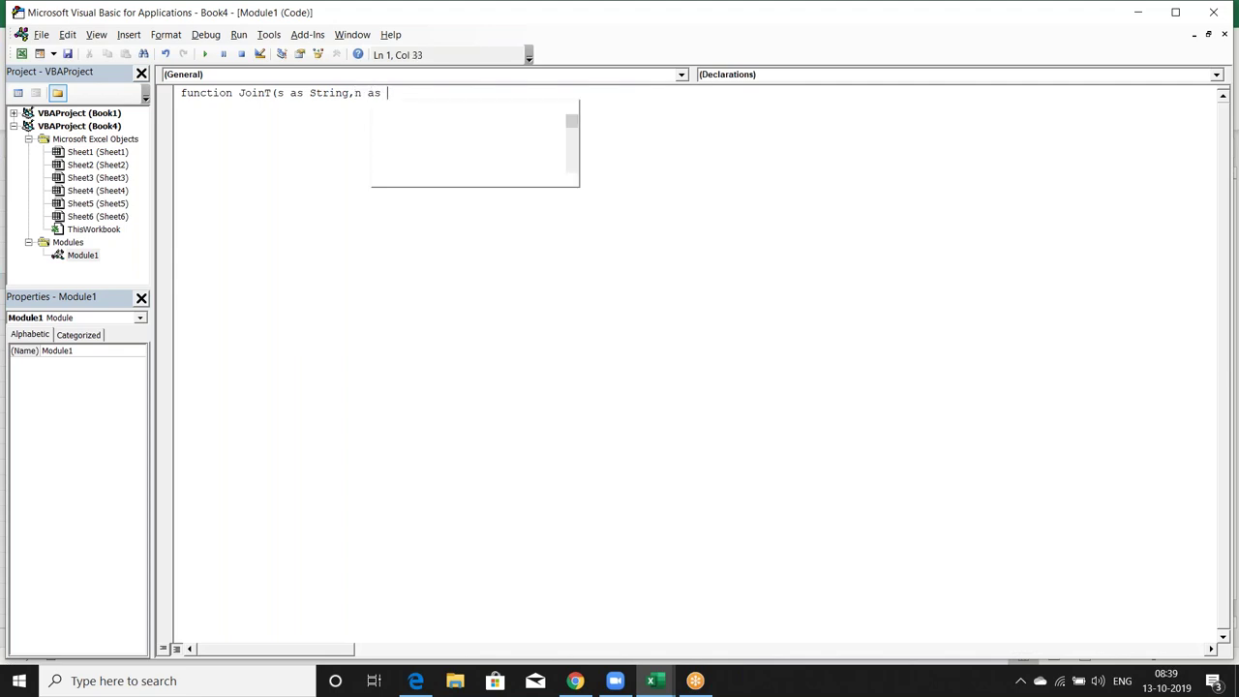
text(ra)
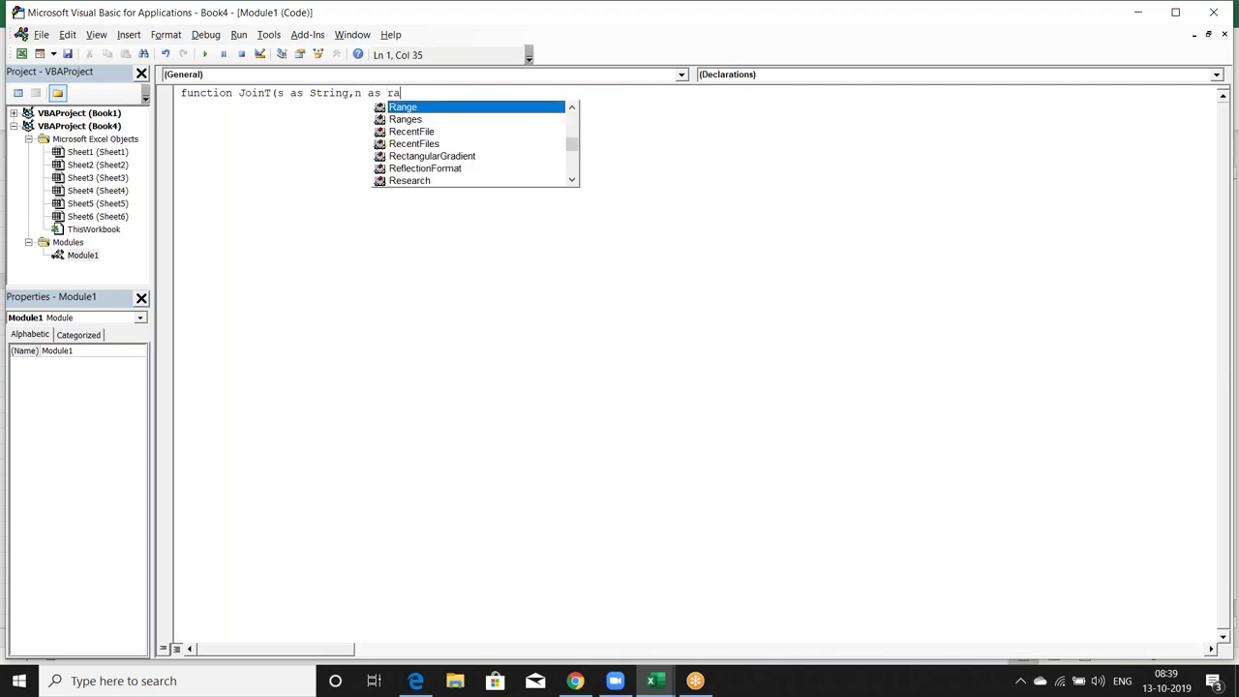
key(Tab)
text())
key(Return)
key(Return)
key(Return)
key(Return)
key(Return)
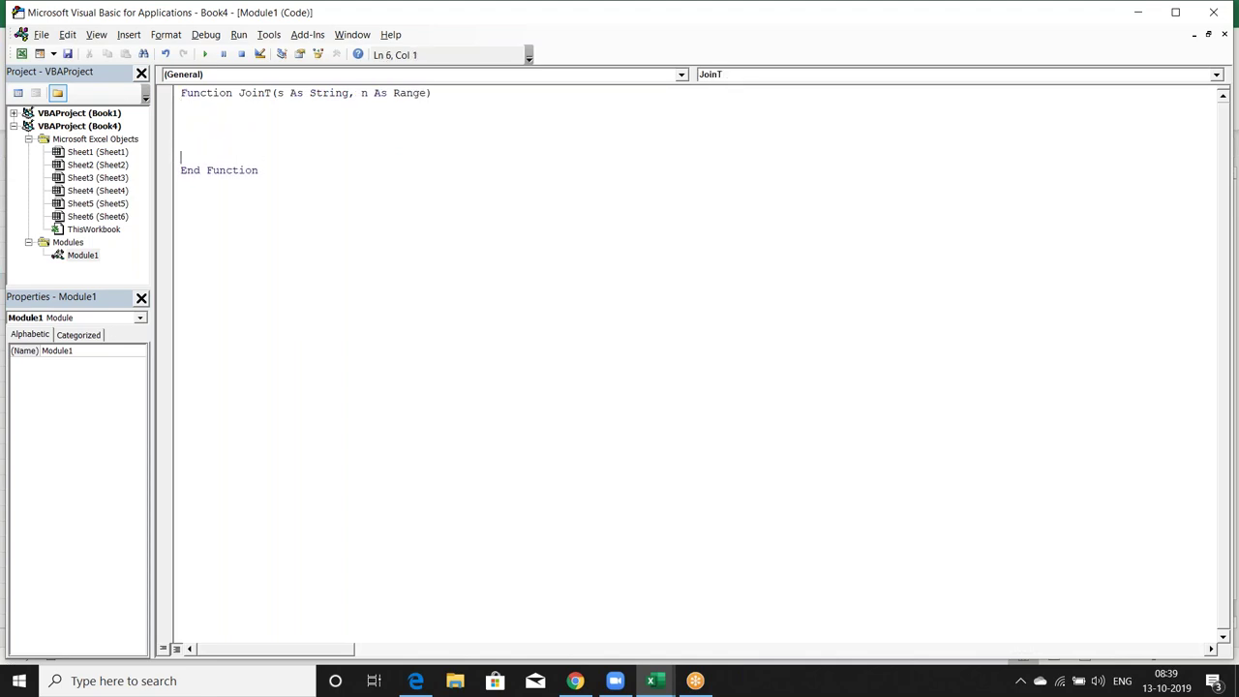
Declare Dim r As String inside JoinT and begin the For Each r in n loop
key(Up)
key(Up)
text(for each)
key(BackSpace)
key(BackSpace)
key(BackSpace)
key(BackSpace)
key(BackSpace)
key(BackSpace)
text(dim r as ste)
key(BackSpace)
text(r)
key(Tab)
key(Return)
key(Return)
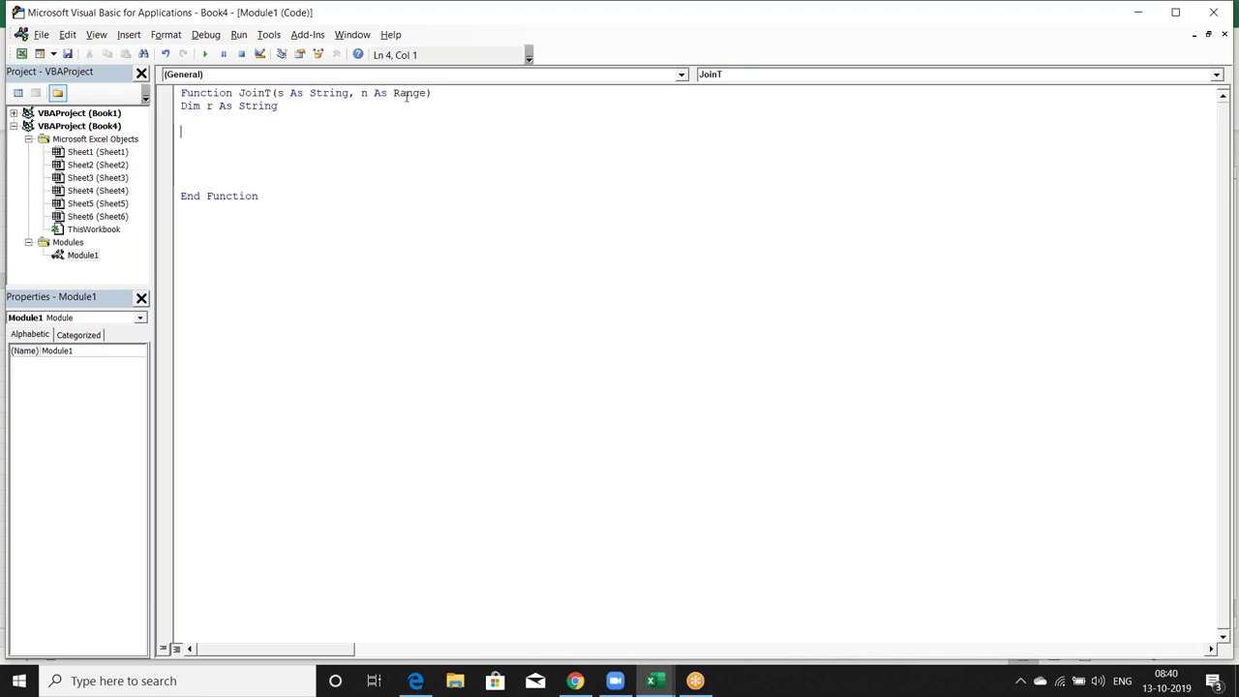
text(for)
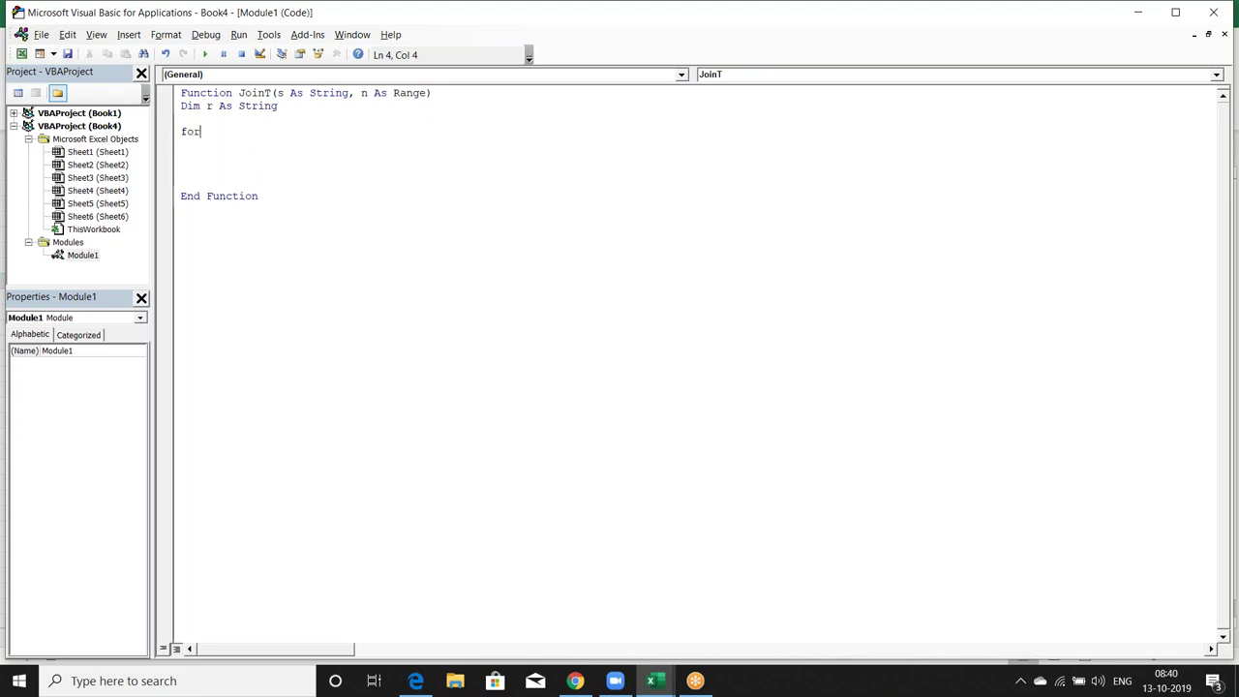
text( e)
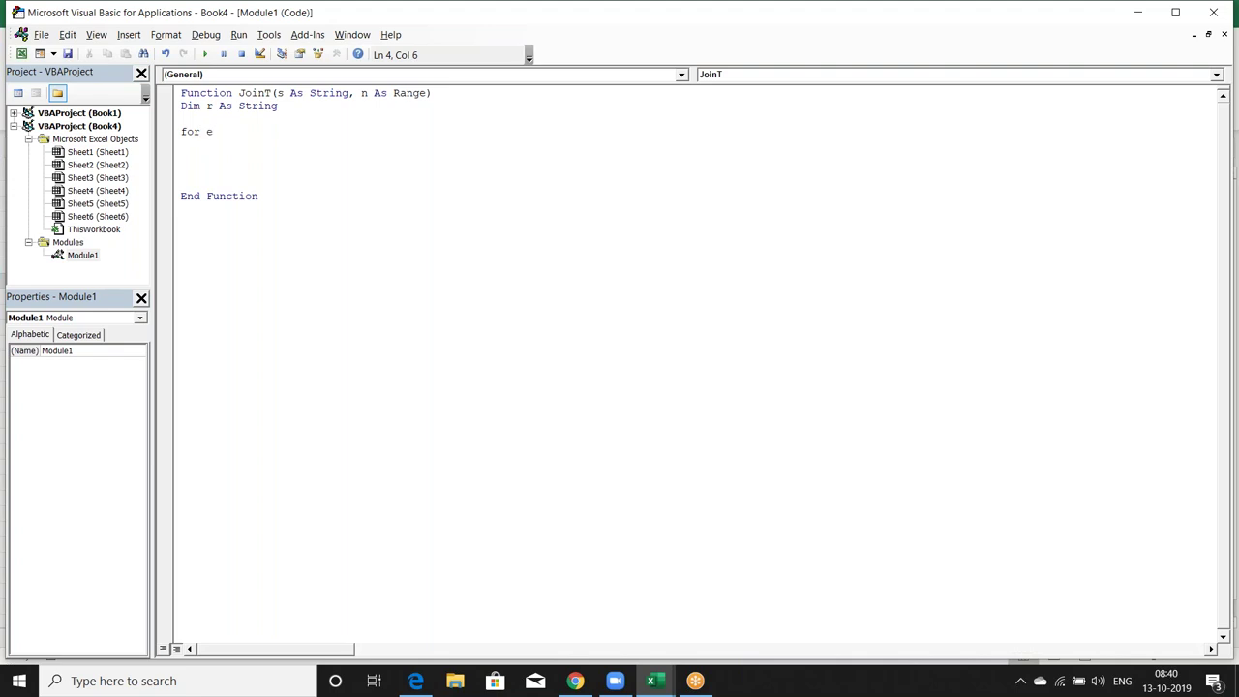
text(ach )
text(r in )
text(n)
Add the loop body r = r & "," & n.Value and close the loop with Next r
key(Return)
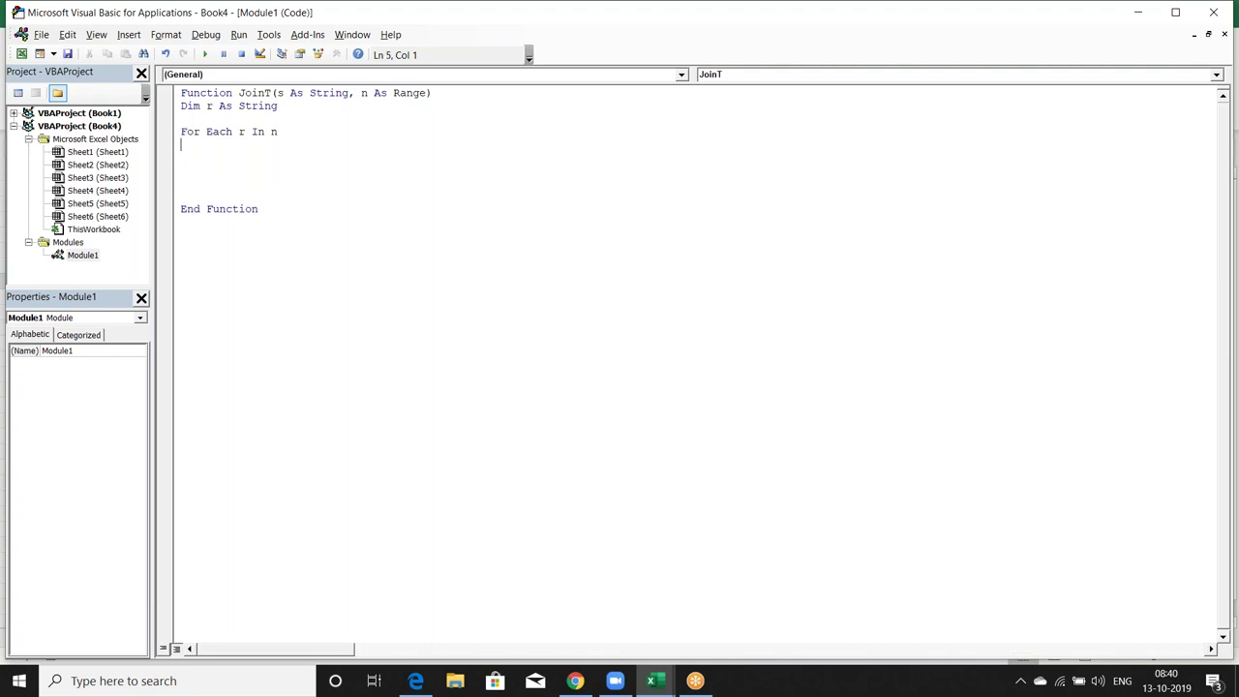
text(r=)
text(r &"," )
text(& )
text(n.v)
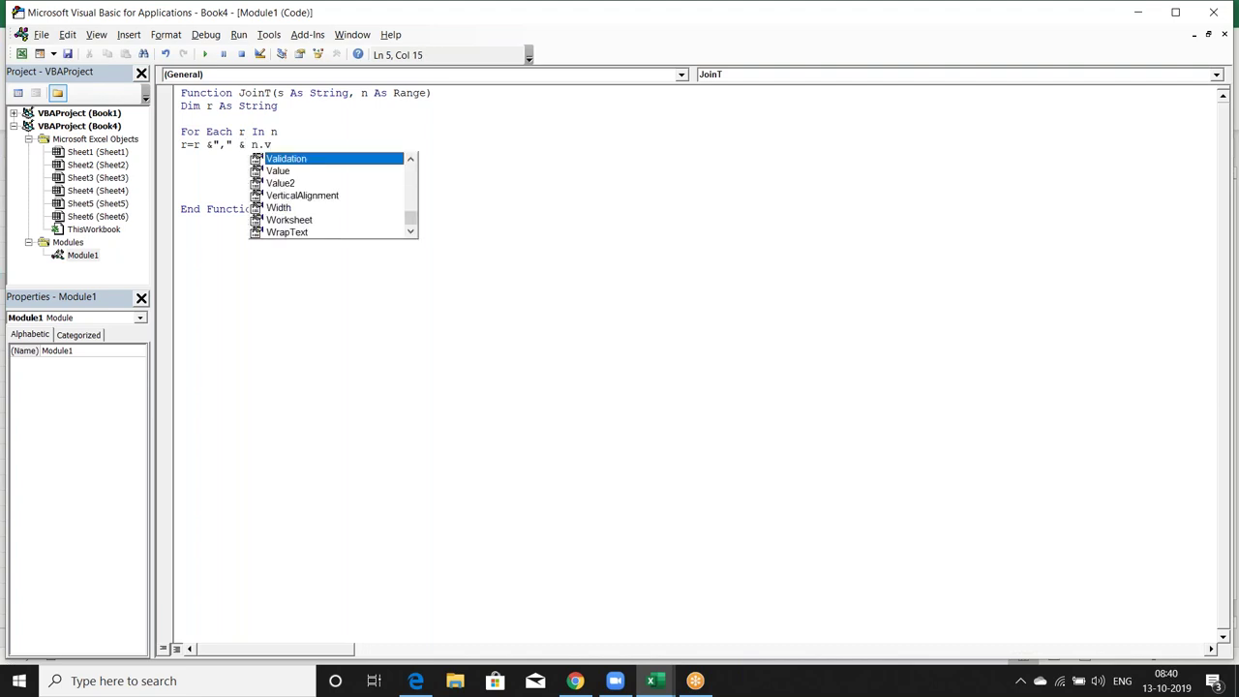
text(alu)
key(Tab)
key(Return)
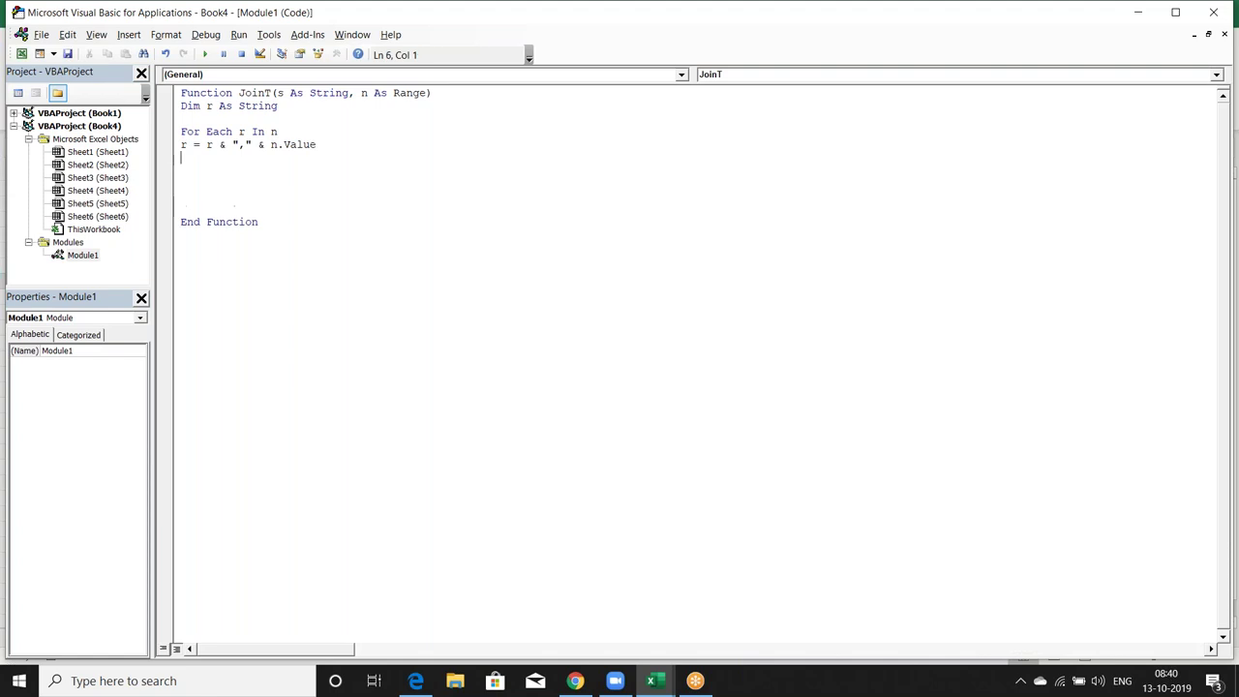
text(nex)
key(BackSpace)
text(t)
text( r)
Declare rg As Range and rewrite the loop as For Each rg In n, rg.Value, Next rg
click(459, 119)
text(dim )
text(rg as ra)
key(Tab)
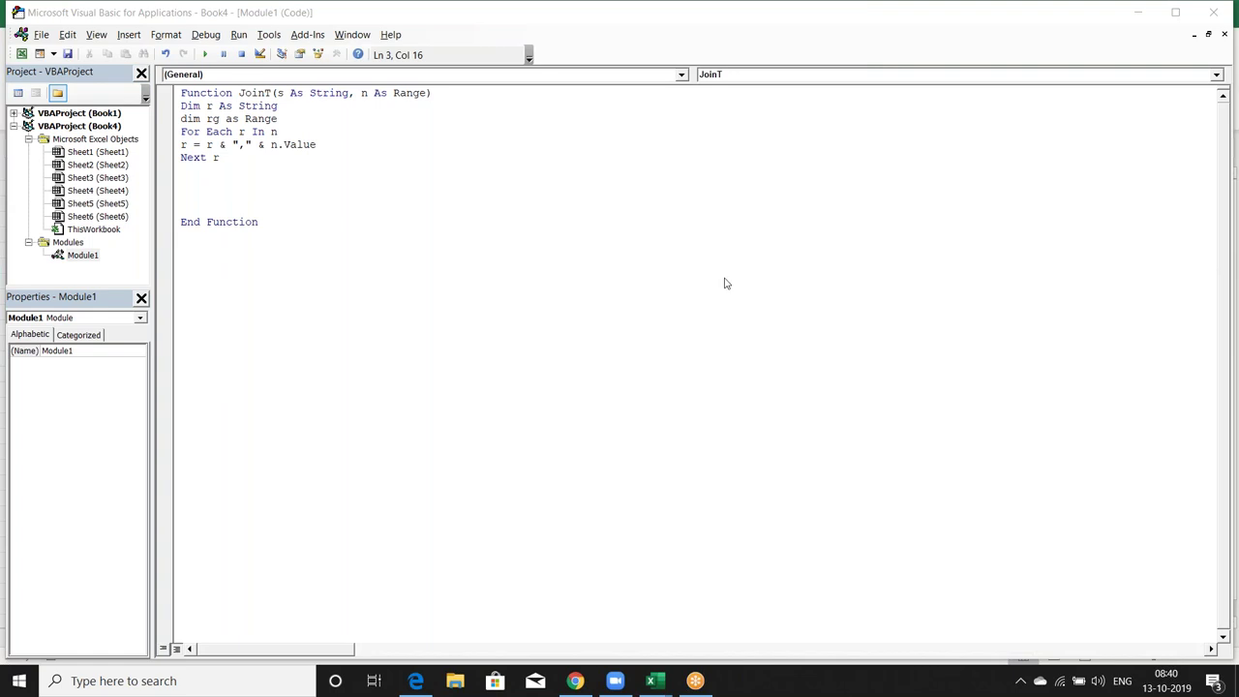
click(320, 157)
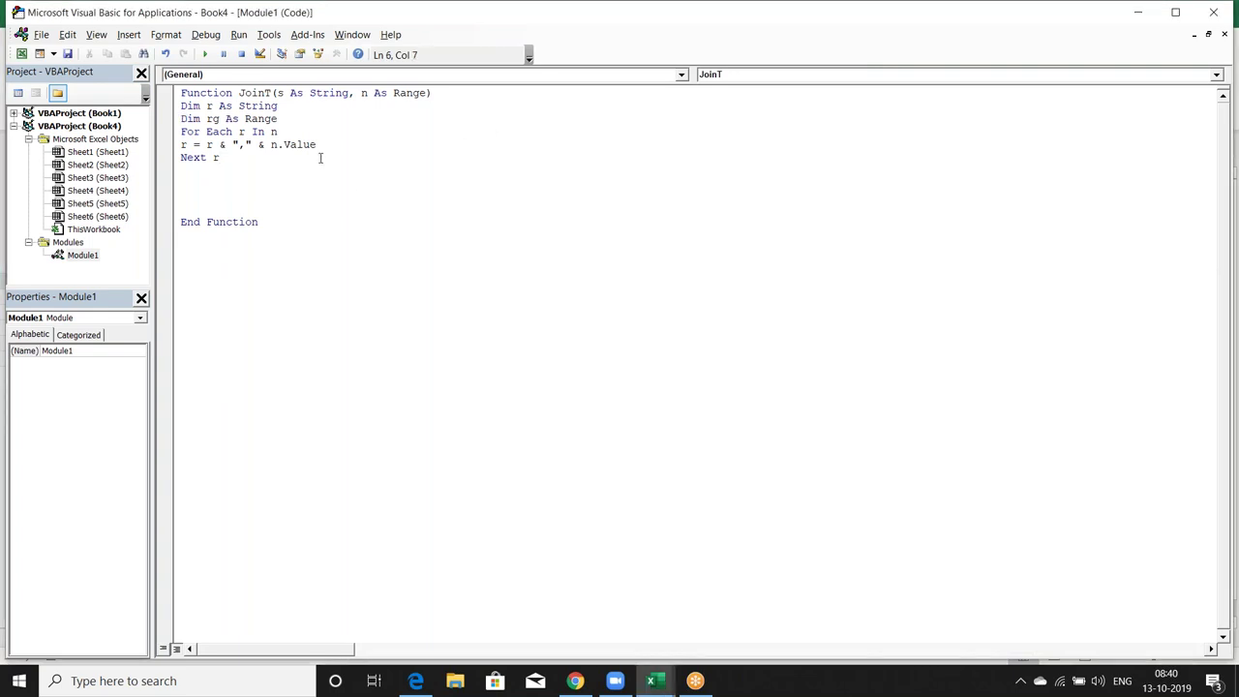
text(g)
click(244, 132)
text(g)
click(276, 144)
key(BackSpace)
text(rg)
Add the JoinT = r return line after the loop, then return to Excel
click(285, 177)
click(184, 131)
key(Return)
click(211, 194)
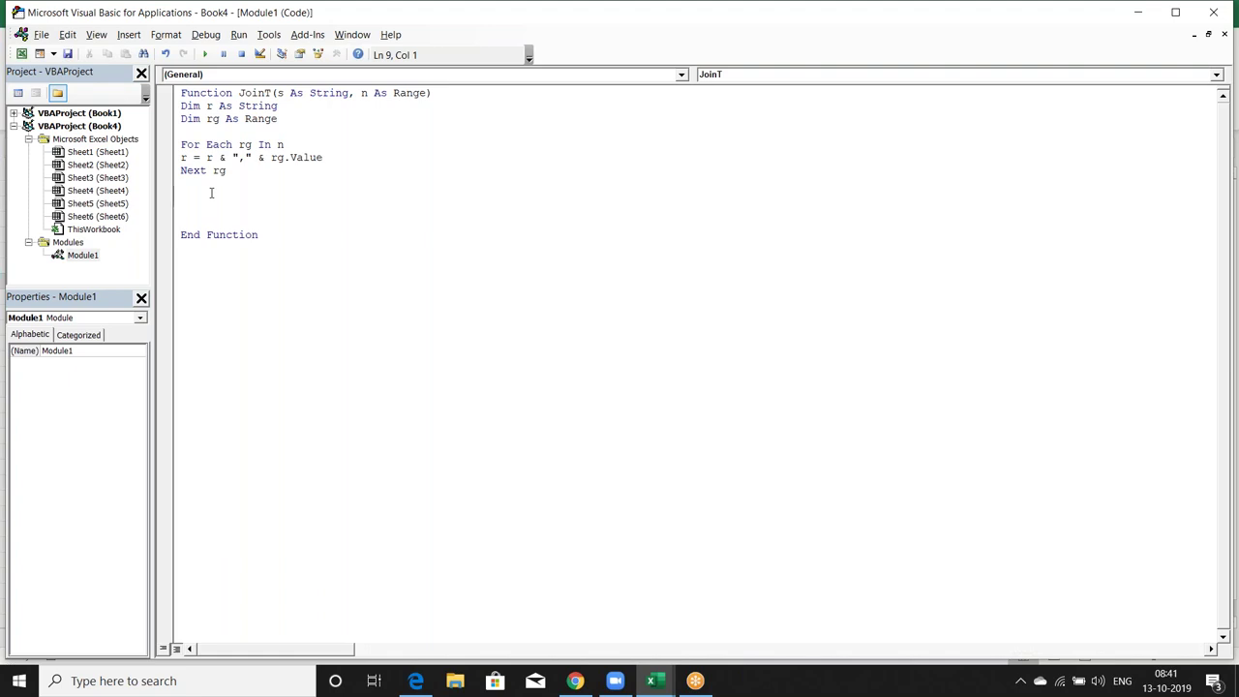
text(JoinT)
text(=r)
click(260, 235)
key(alt+F11)
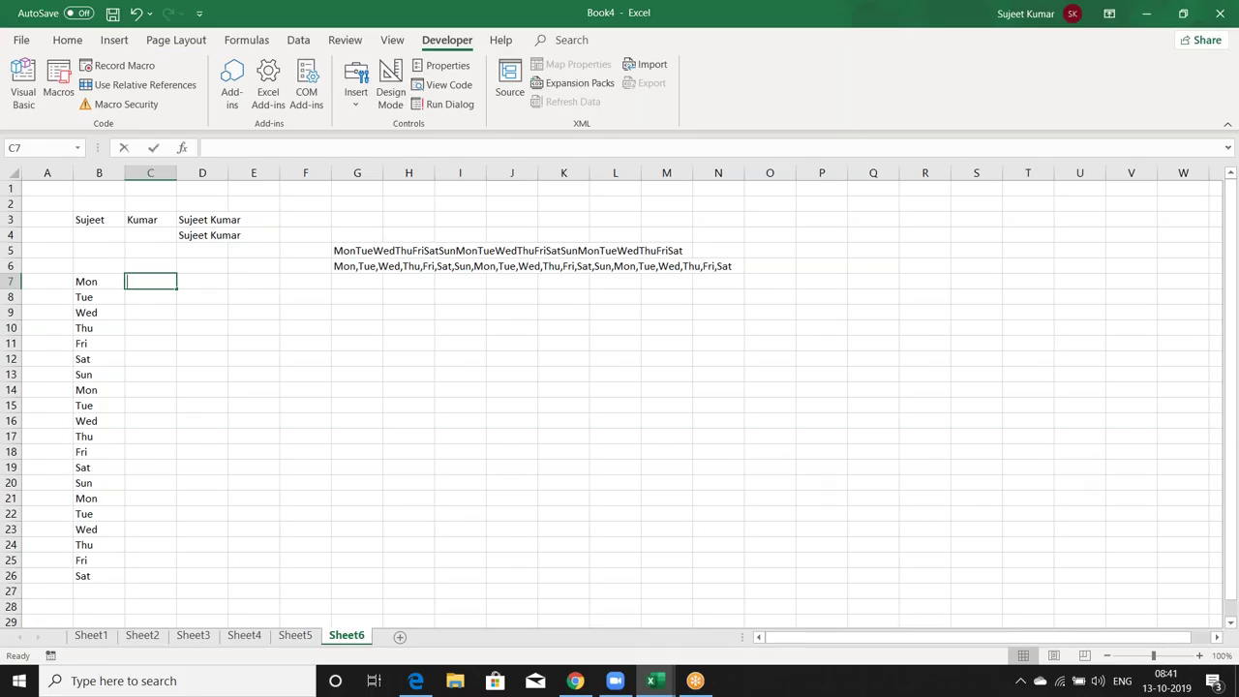
Enter =JoinT(",",B7:B26) in C7 to list the weekdays separated by commas
text(=jo)
key(Tab)
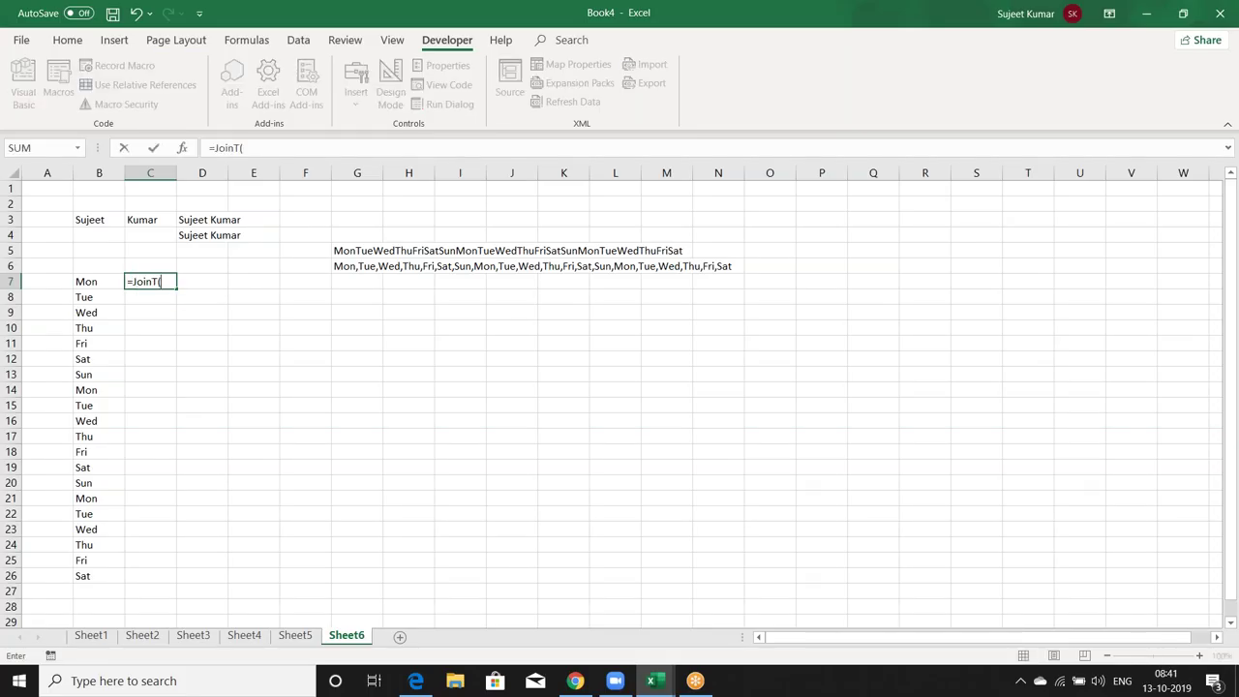
text(",",)
mouse_move(100, 283)
mouse_down()
mouse_move(66, 582)
mouse_move(104, 569)
mouse_up()
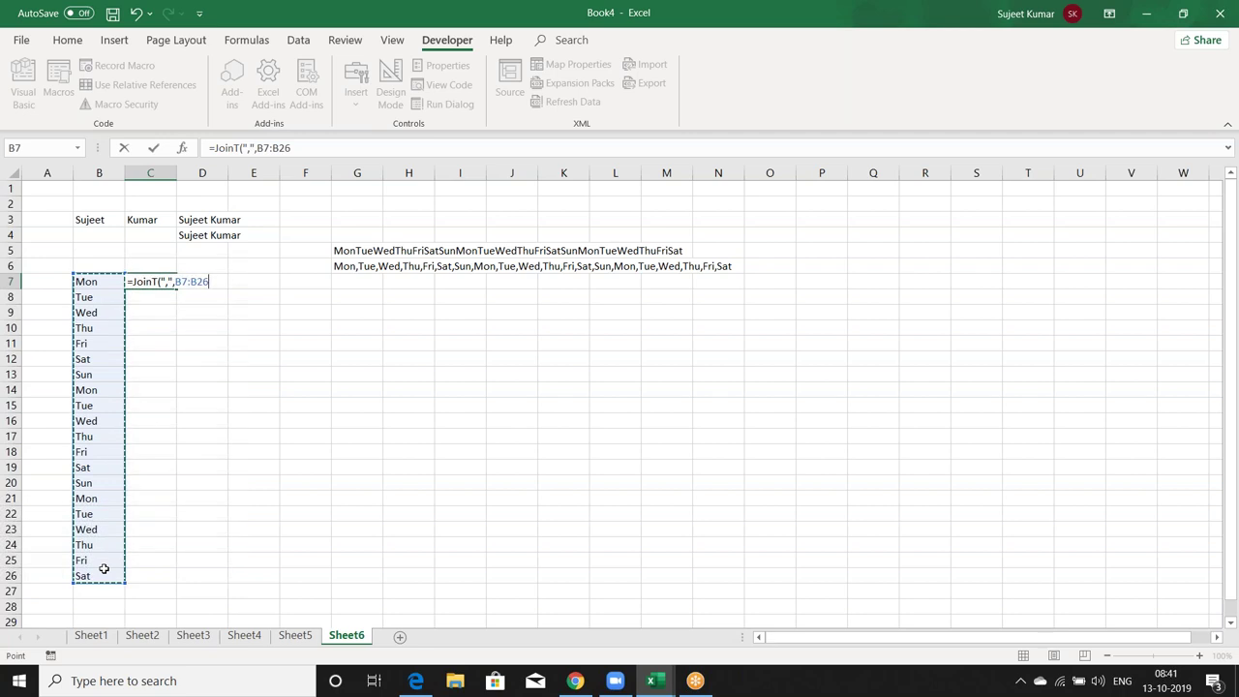
key(Return)
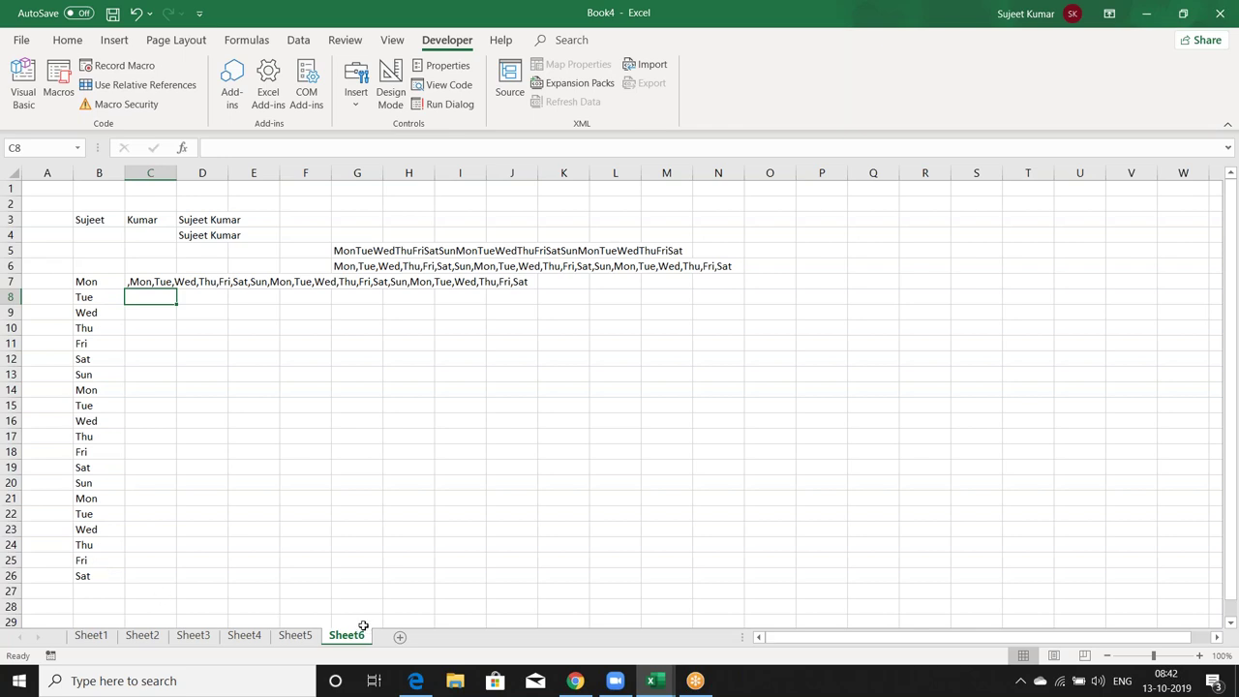
Enter 1/1 in G11 and today's date in H11
click(339, 341)
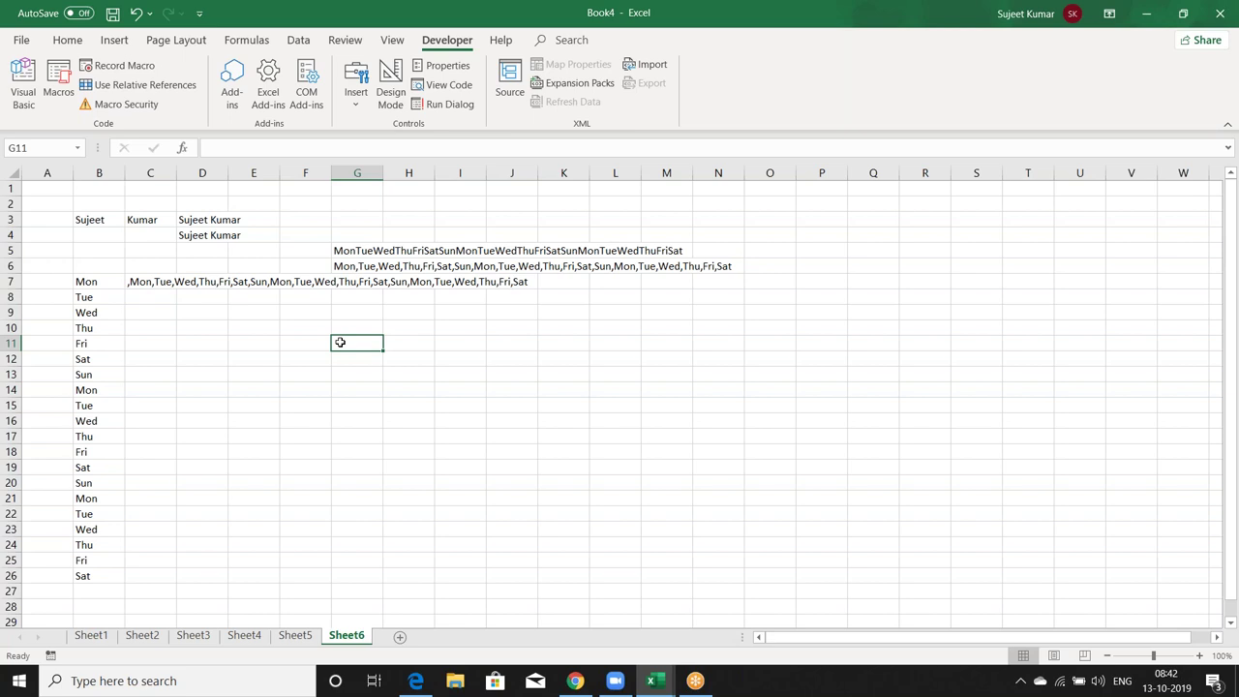
text(1/1)
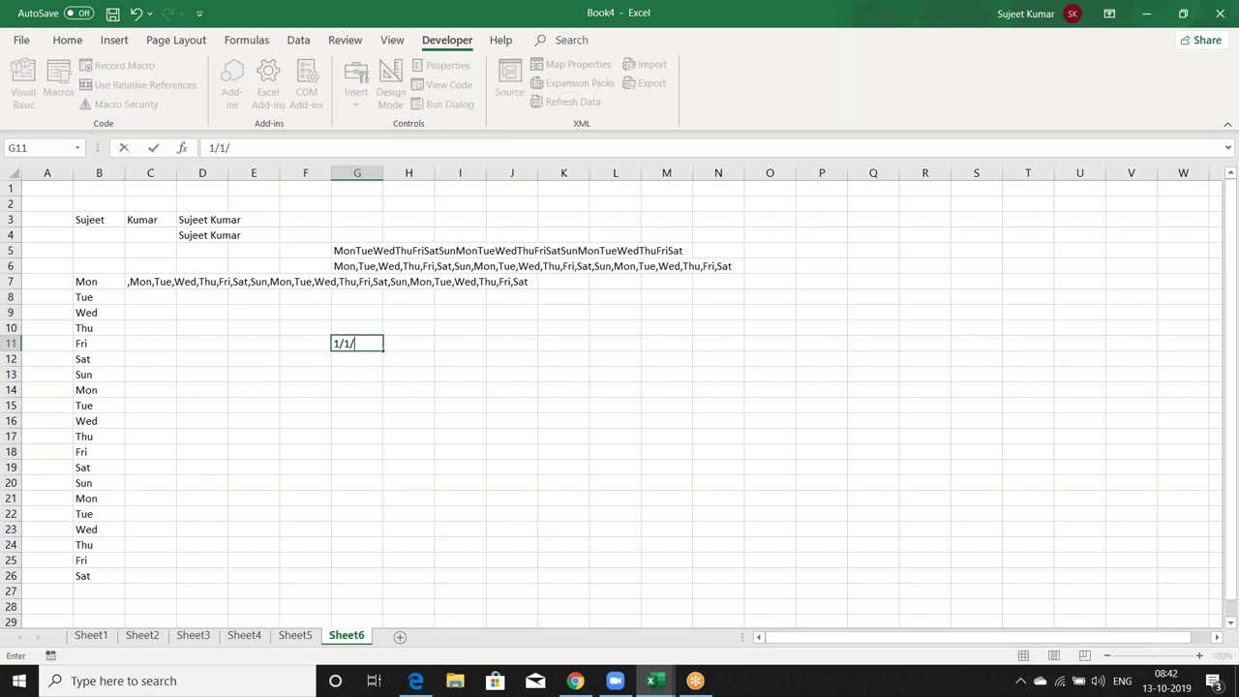
key(Tab)
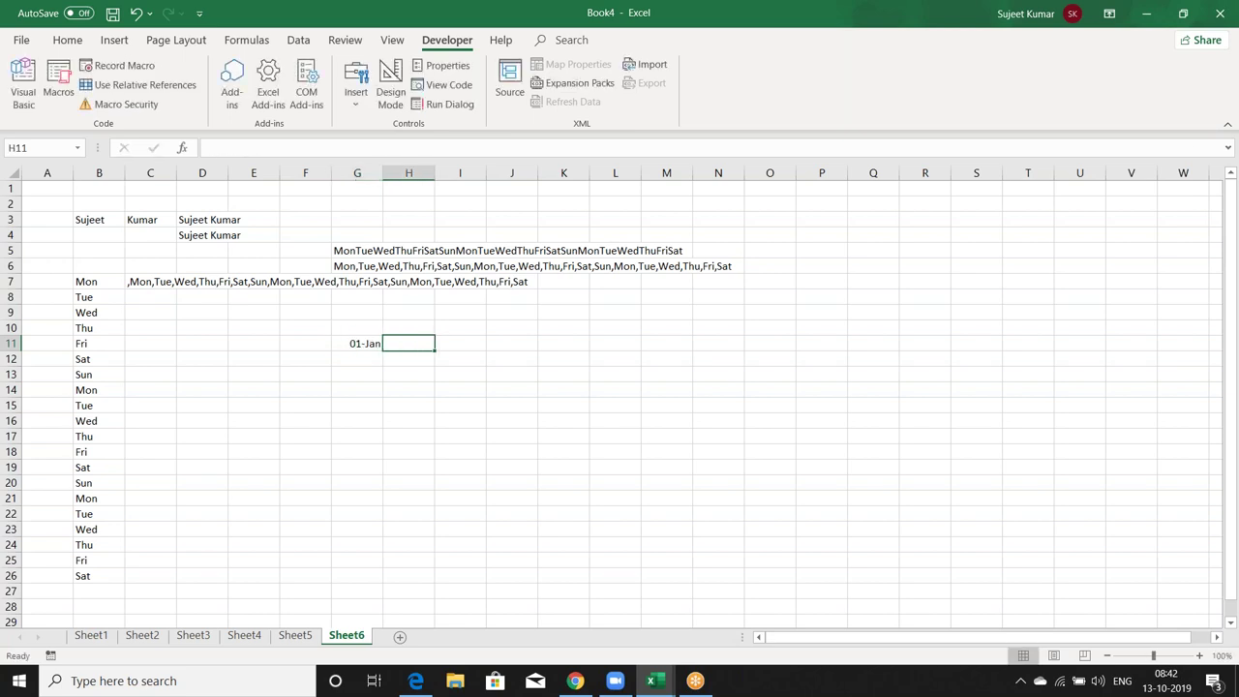
key(ctrl+semicolon)
click(432, 405)
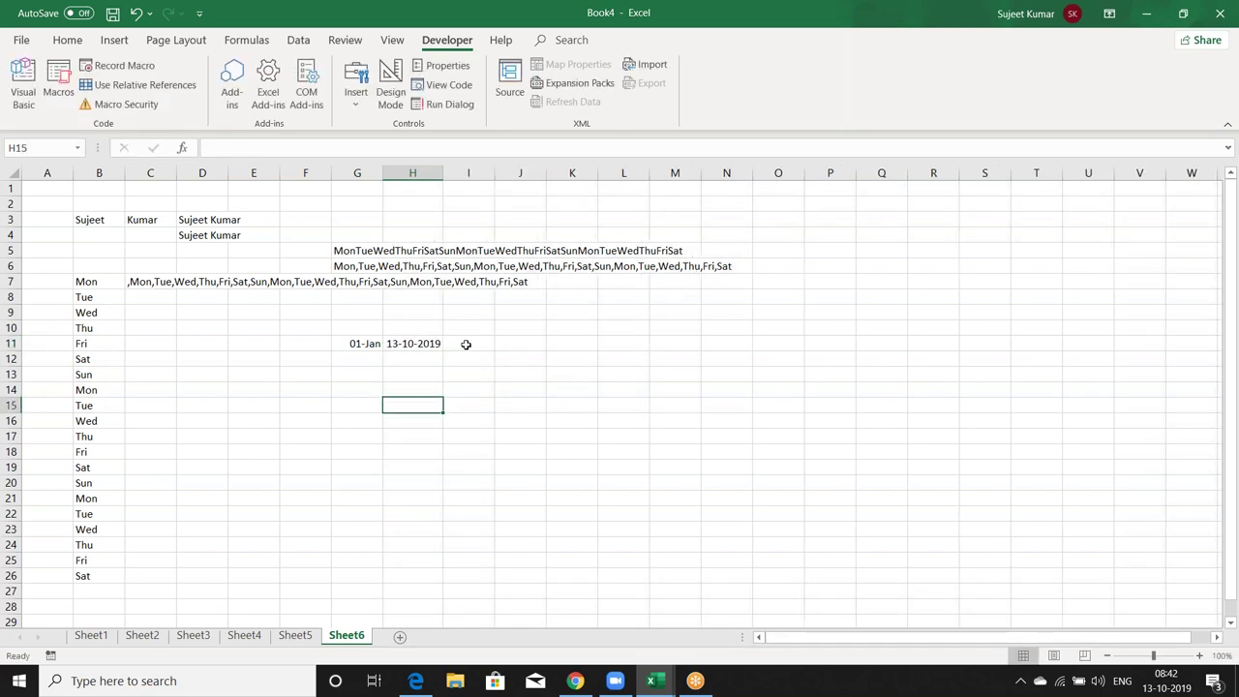
Build =G11&" To "&H11 in I11 to join the two dates as a range
click(465, 344)
text(=co)
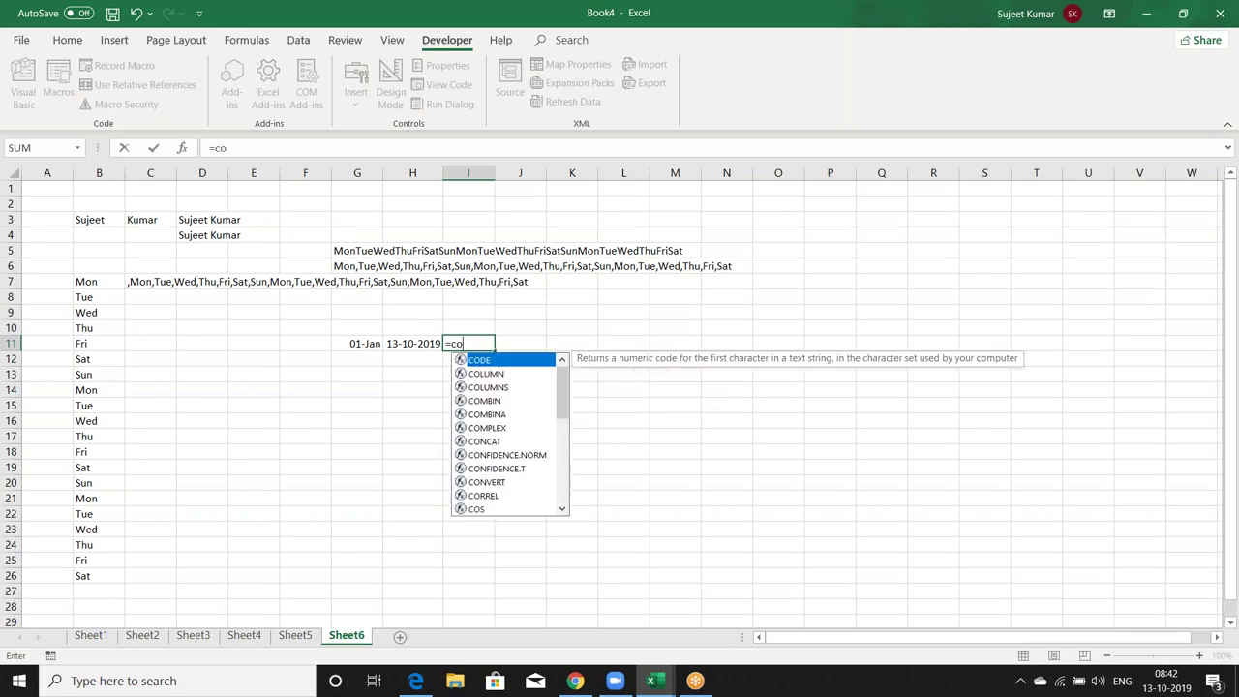
key(BackSpace)
key(BackSpace)
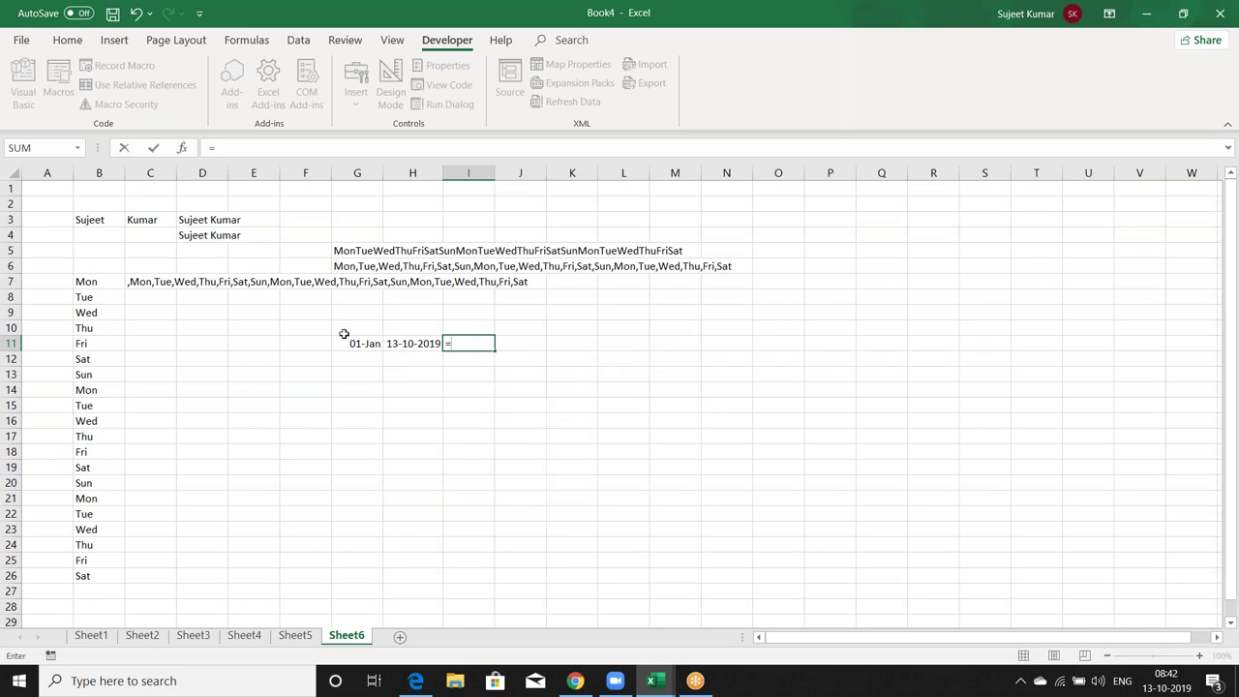
click(367, 342)
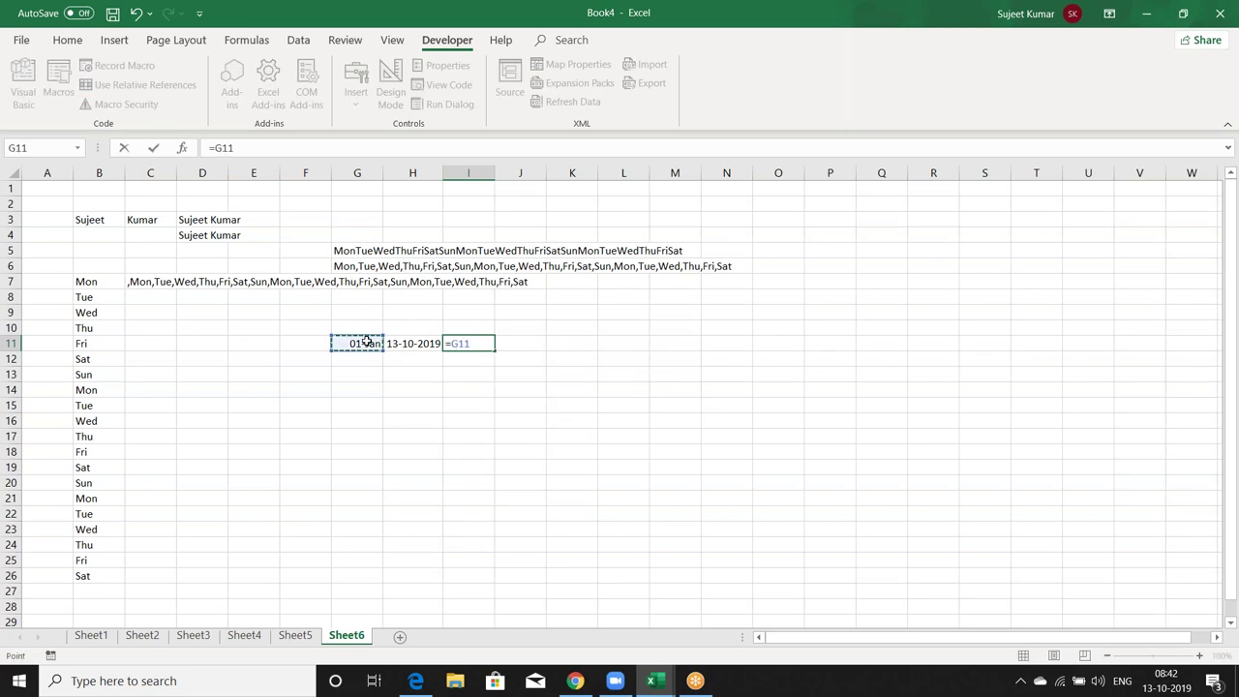
text(&)
text(",)
key(BackSpace)
text(T)
text(o)
text( ")
text(&)
click(420, 341)
key(Return)
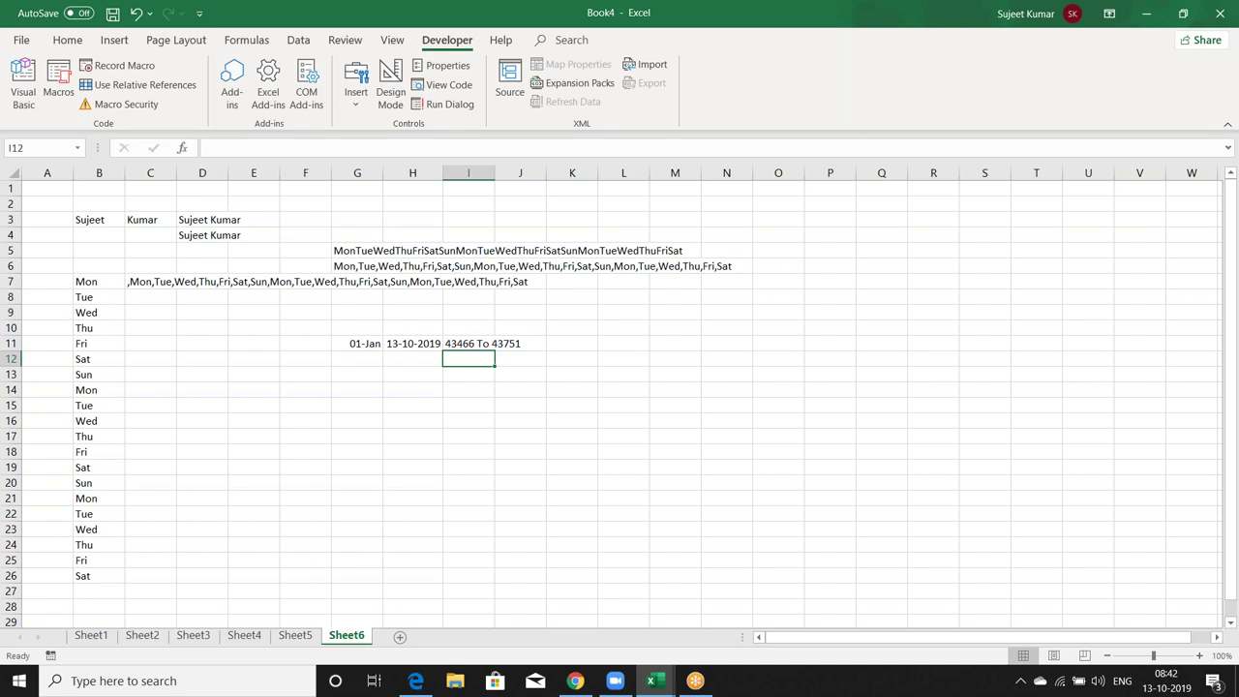
Show G11 and H11 as serial numbers with General format, then undo H11's change
click(369, 342)
key(ctrl+shift+grave)
click(421, 342)
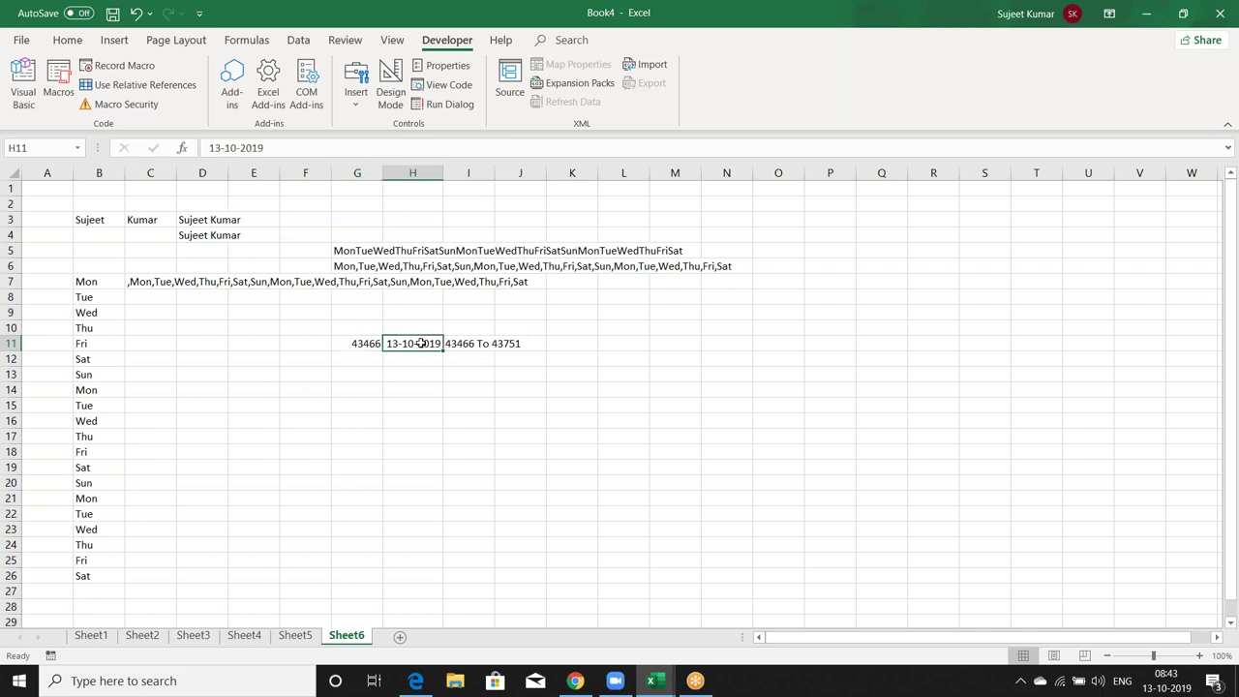
key(ctrl+shift+grave)
key(ctrl+z)
key(ctrl+z)
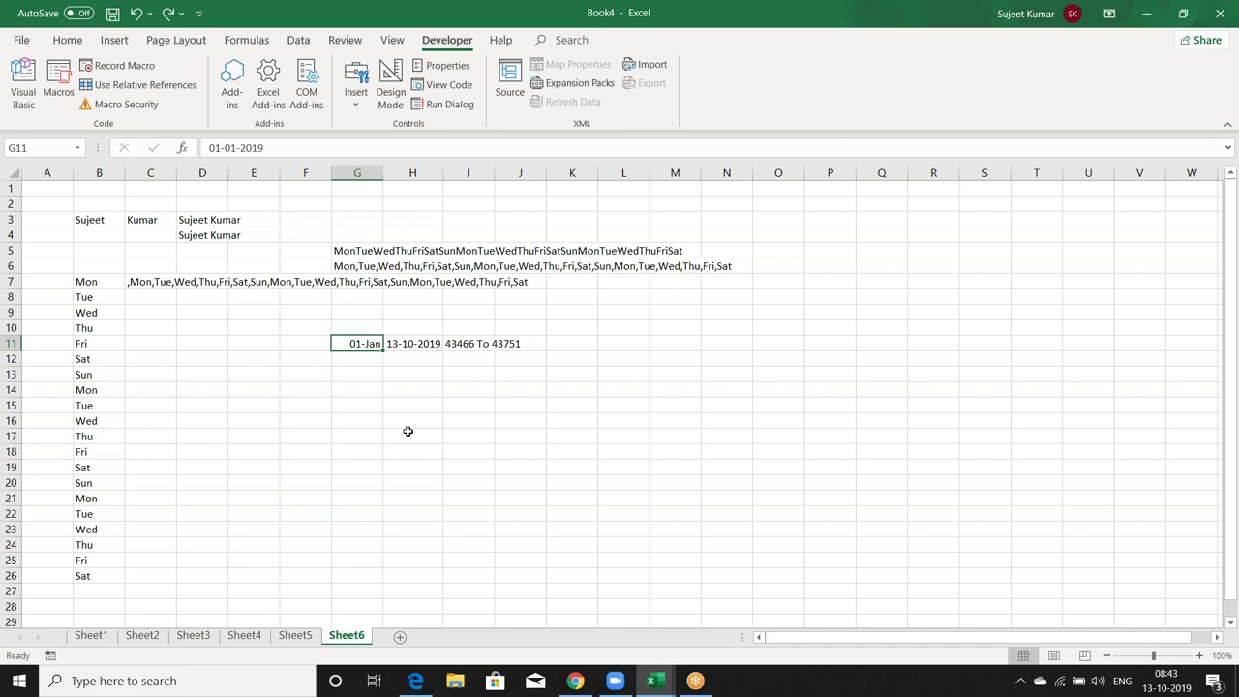
Move across to the date range formula in I11
key(Right)
key(Right)
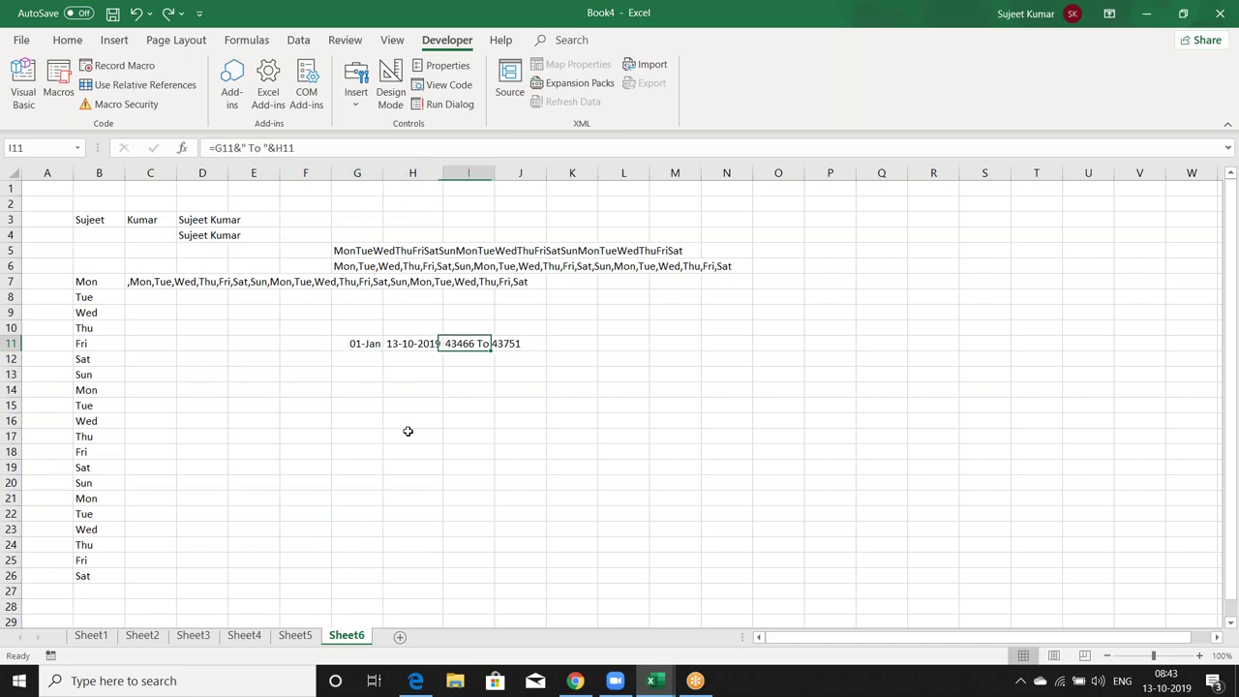
Enter a TEXT formula in G12 formatting G11 with "DD-MM-YY"
key(Down)
text(=)
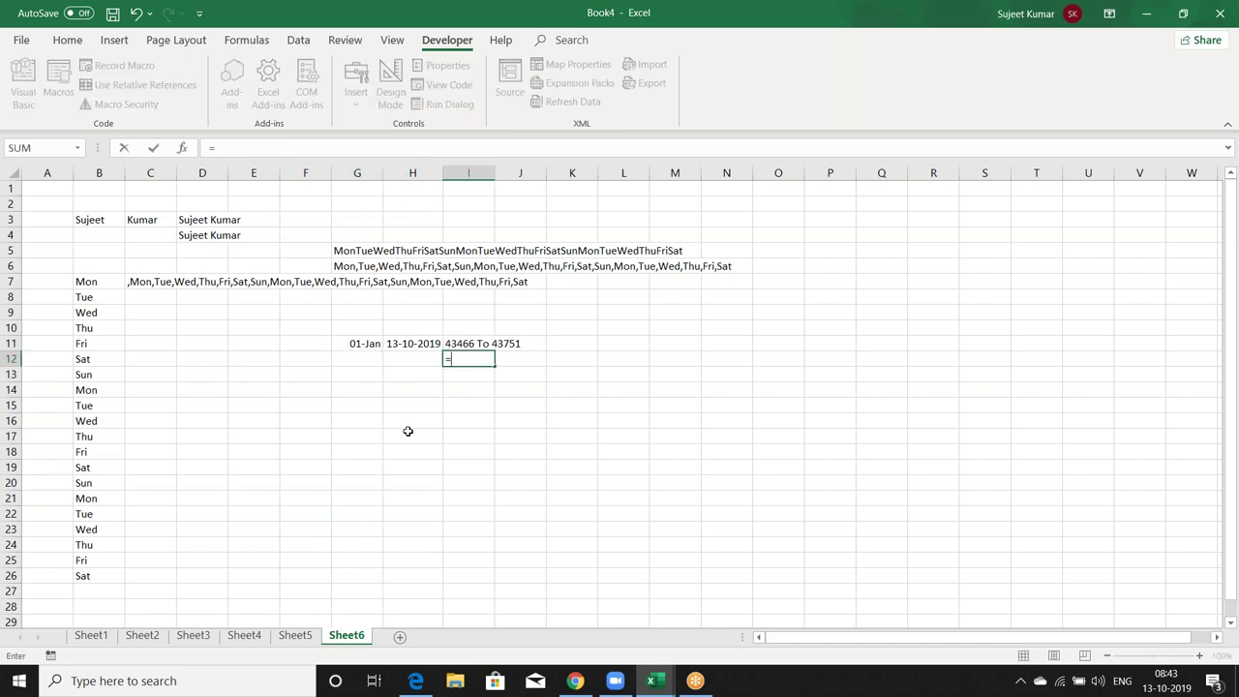
key(Escape)
key(Left)
key(Left)
text(=)
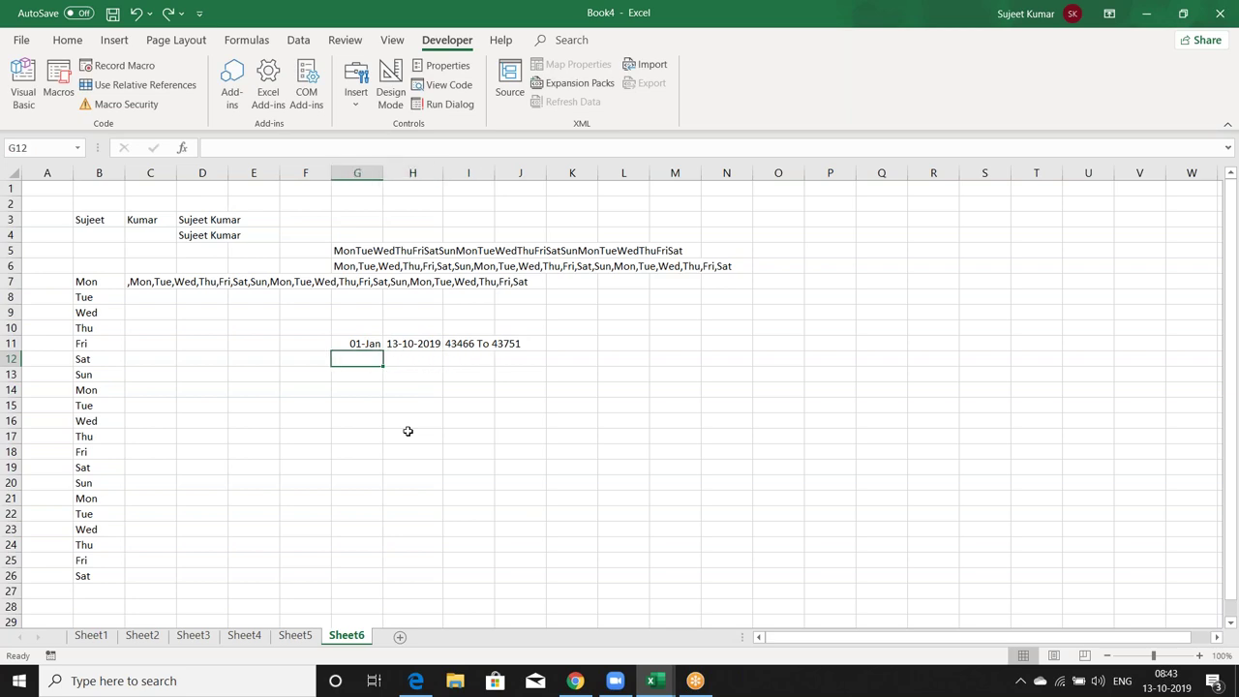
text(te)
key(Tab)
click(357, 344)
text(,)
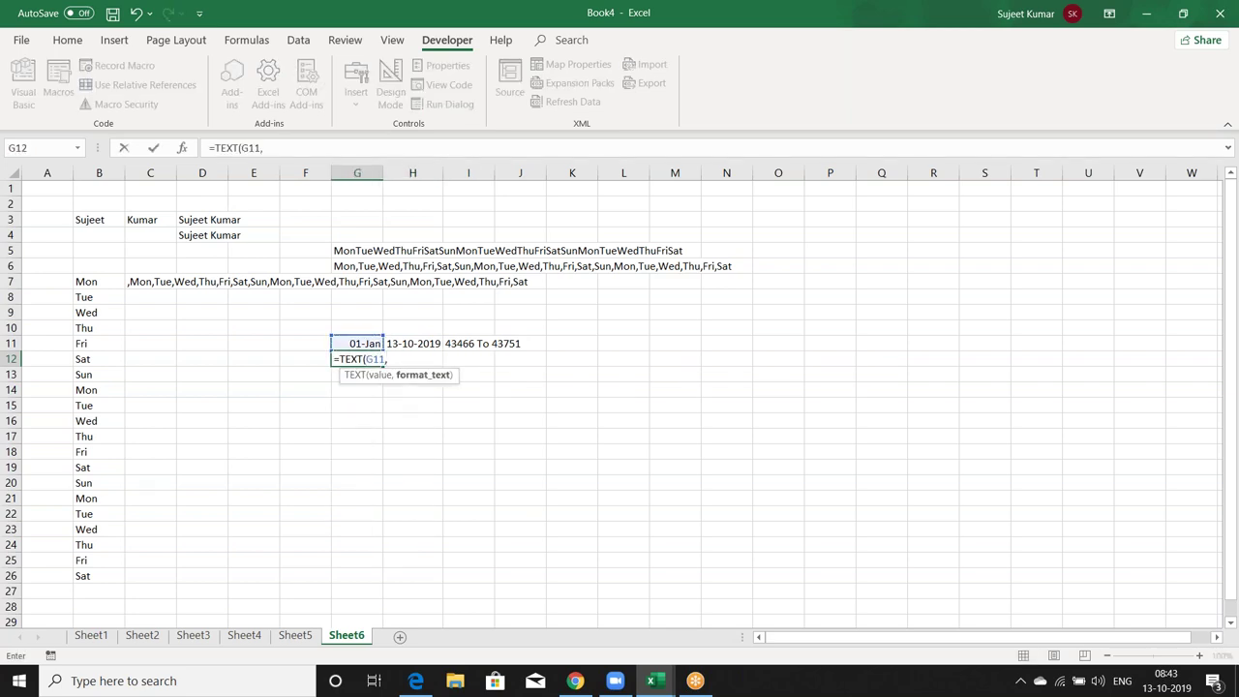
text("DD-MM)
text(-YY)
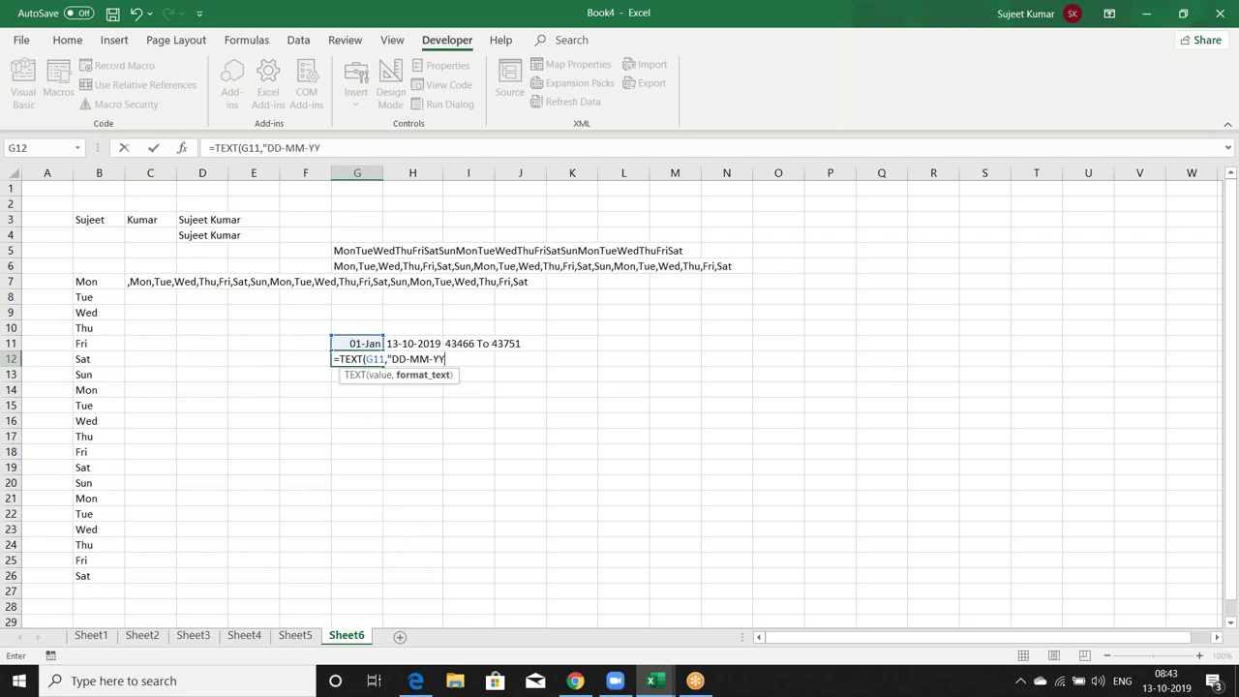
text(")
key(Return)
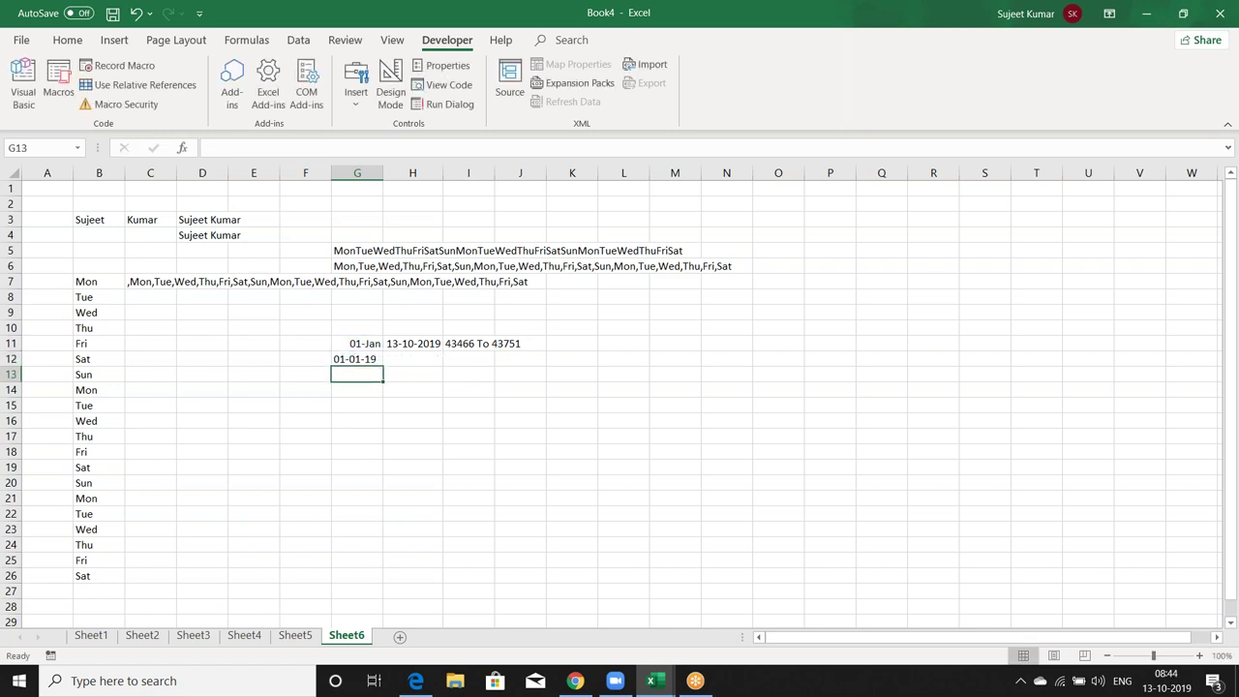
Change G12's format code to DD-MMM-YY and fill the formula right into H12
click(357, 358)
click(413, 358)
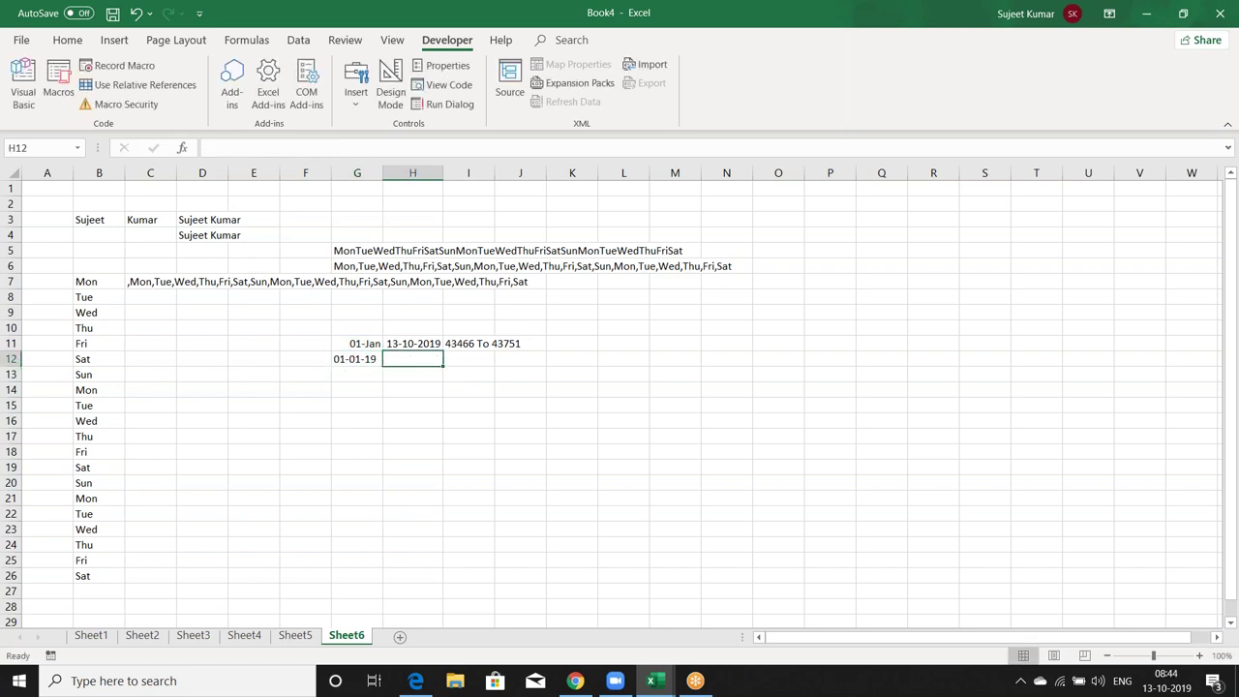
text(=)
key(Escape)
key(Left)
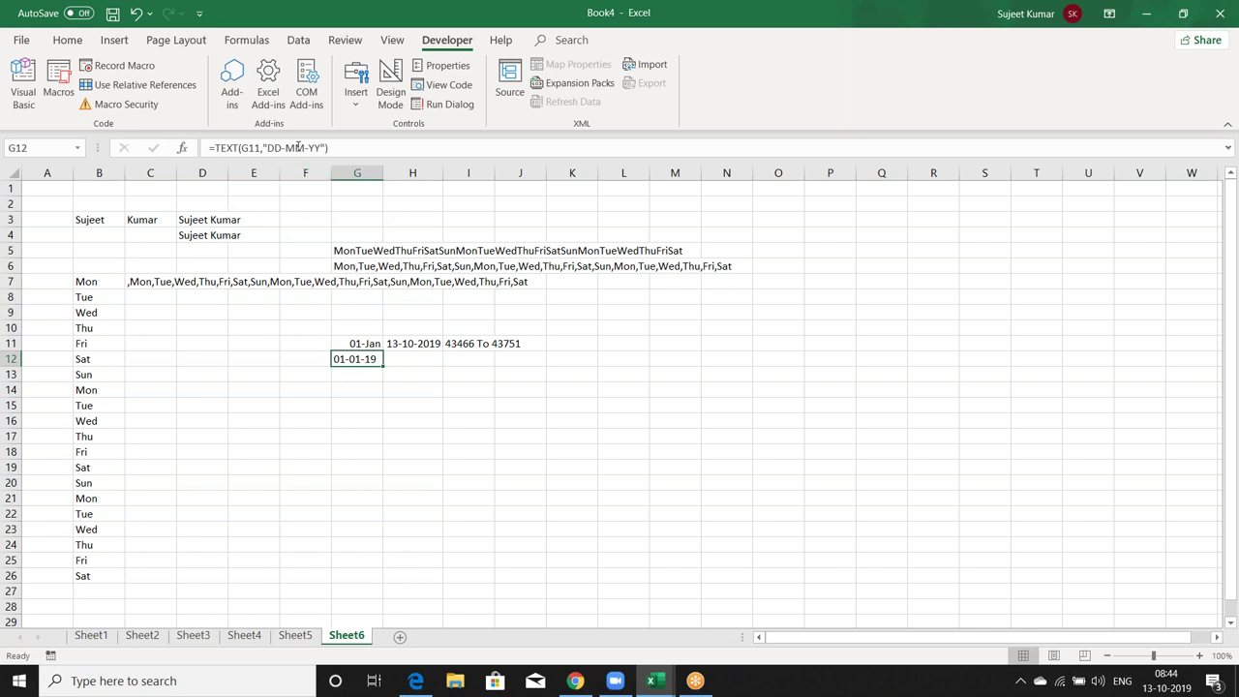
click(296, 147)
text(m)
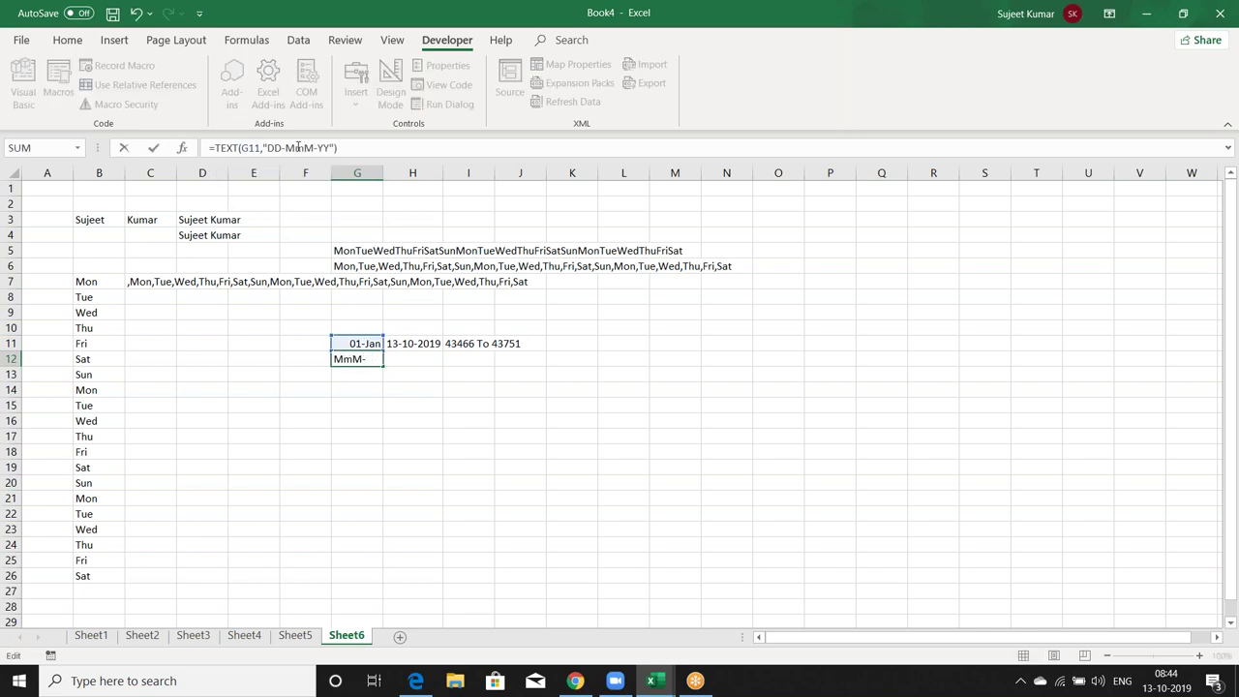
key(Return)
key(Up)
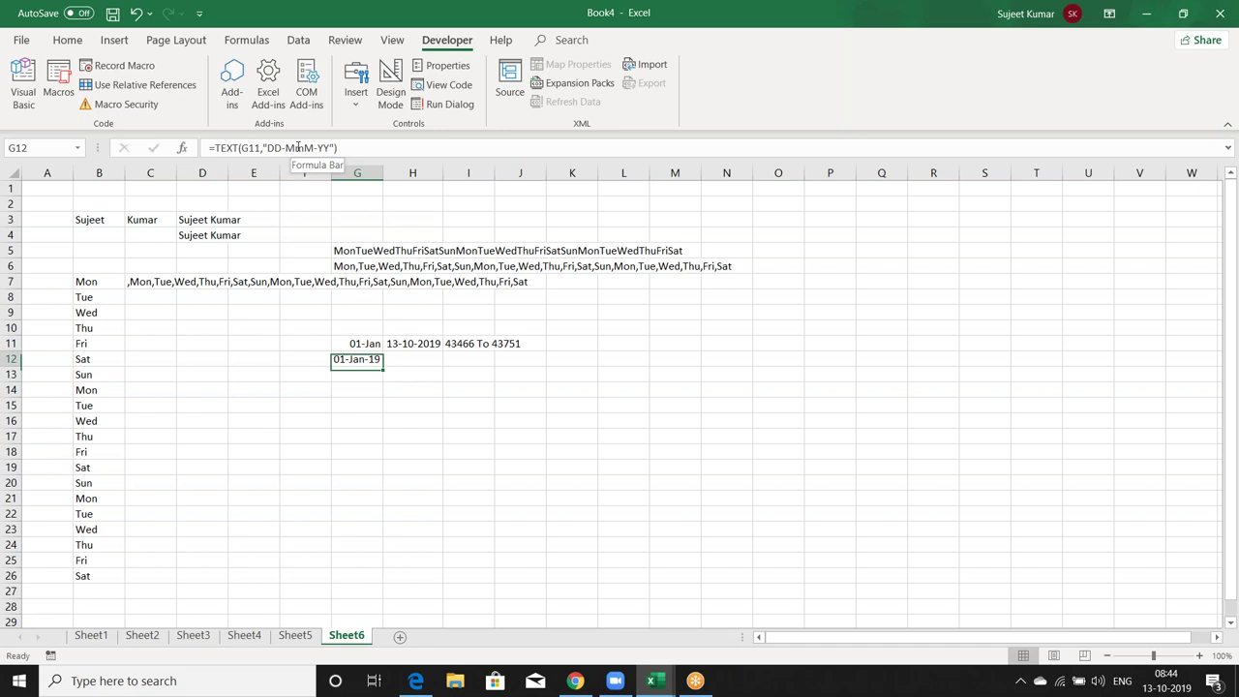
key(Right)
key(ctrl+r)
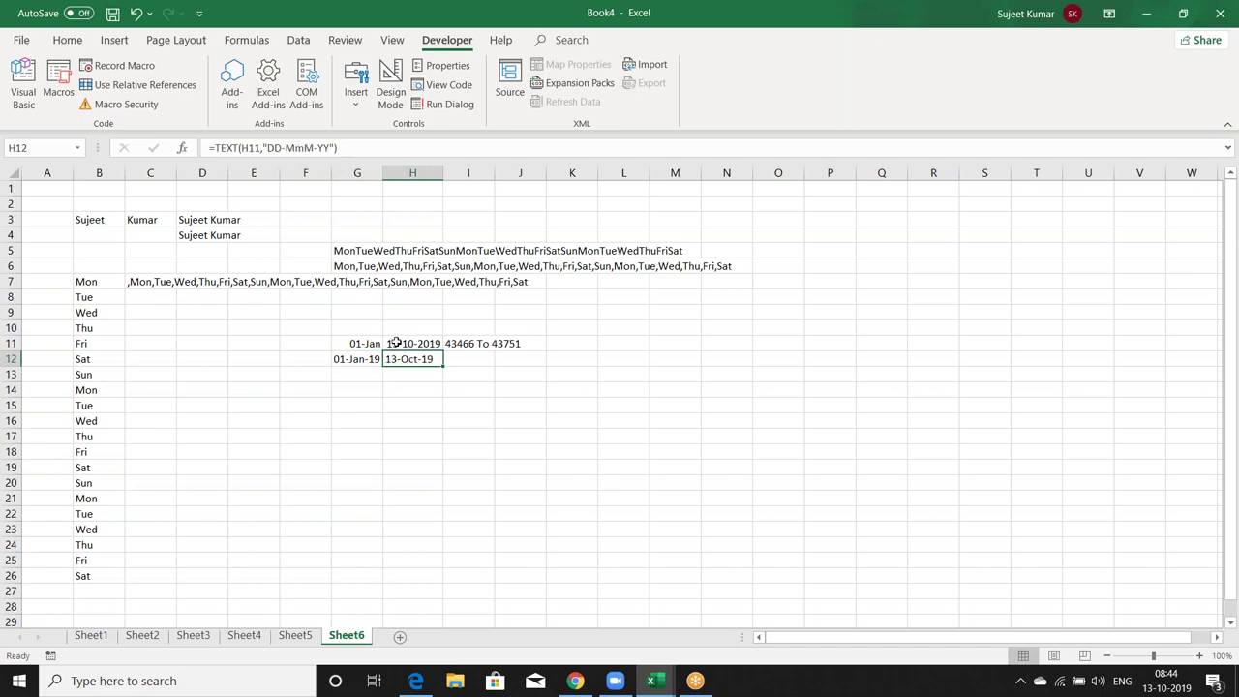
Copy =G12&" To "&H12 down into I12, showing 01-Jan-19 To 13-Oct-19
double_click(423, 362)
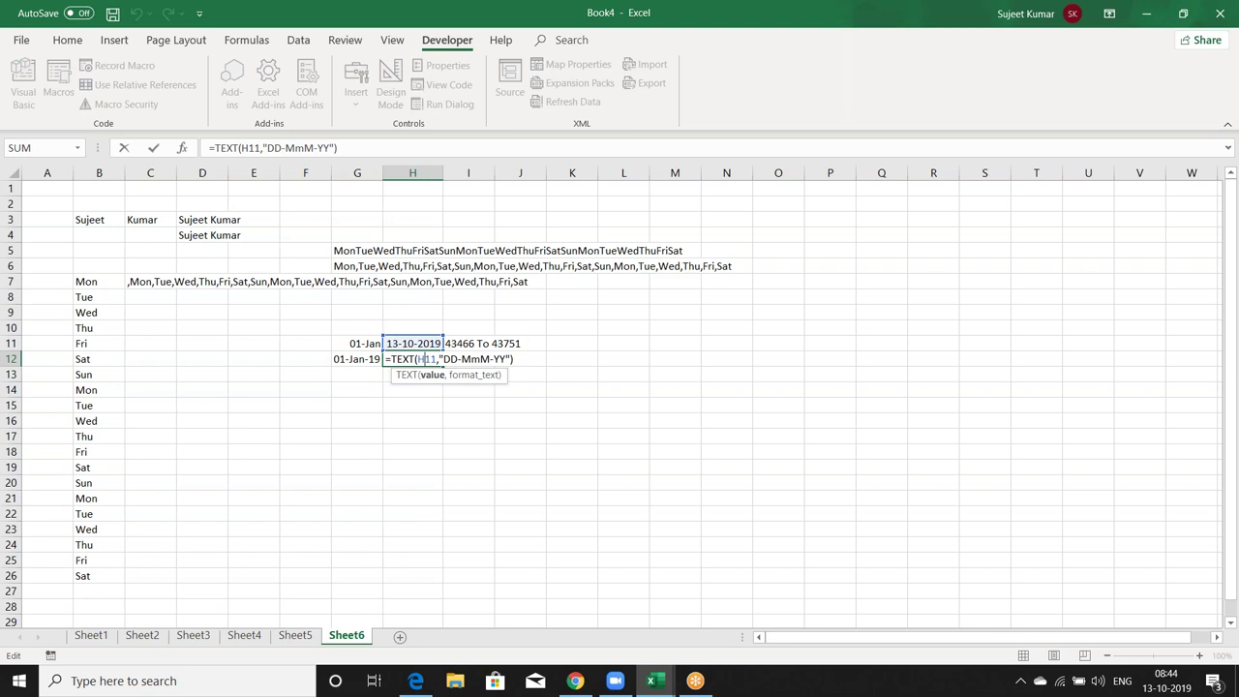
key(Escape)
click(377, 343)
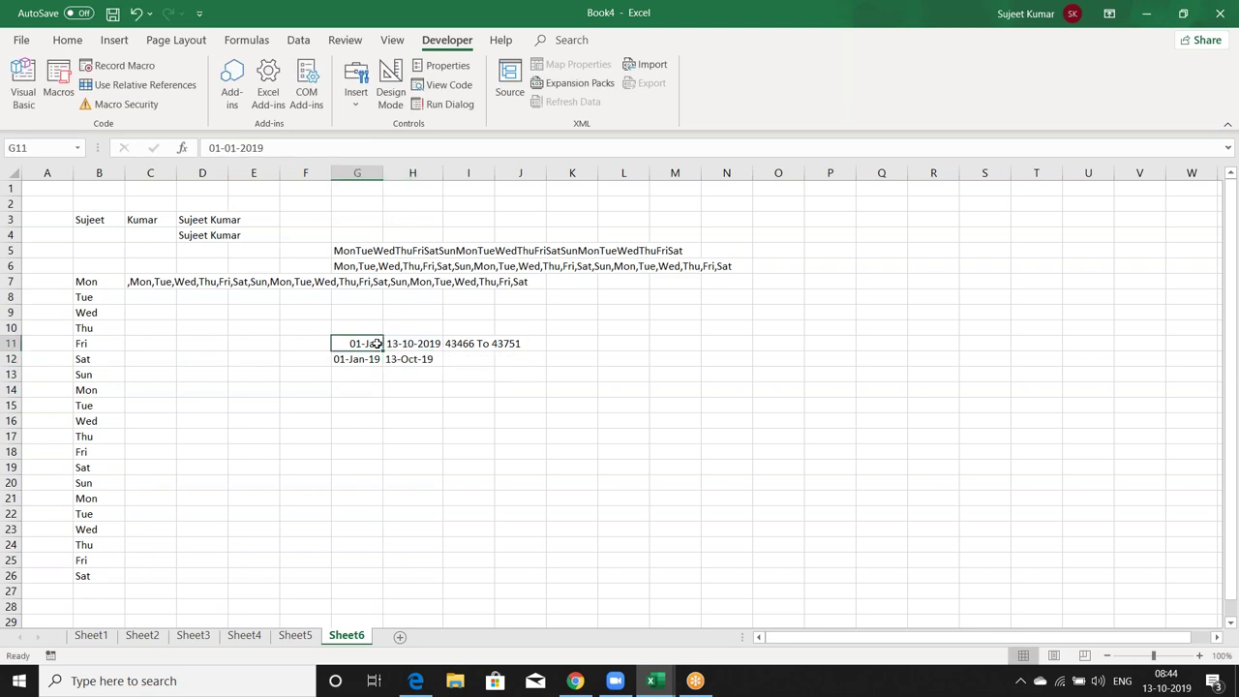
click(407, 365)
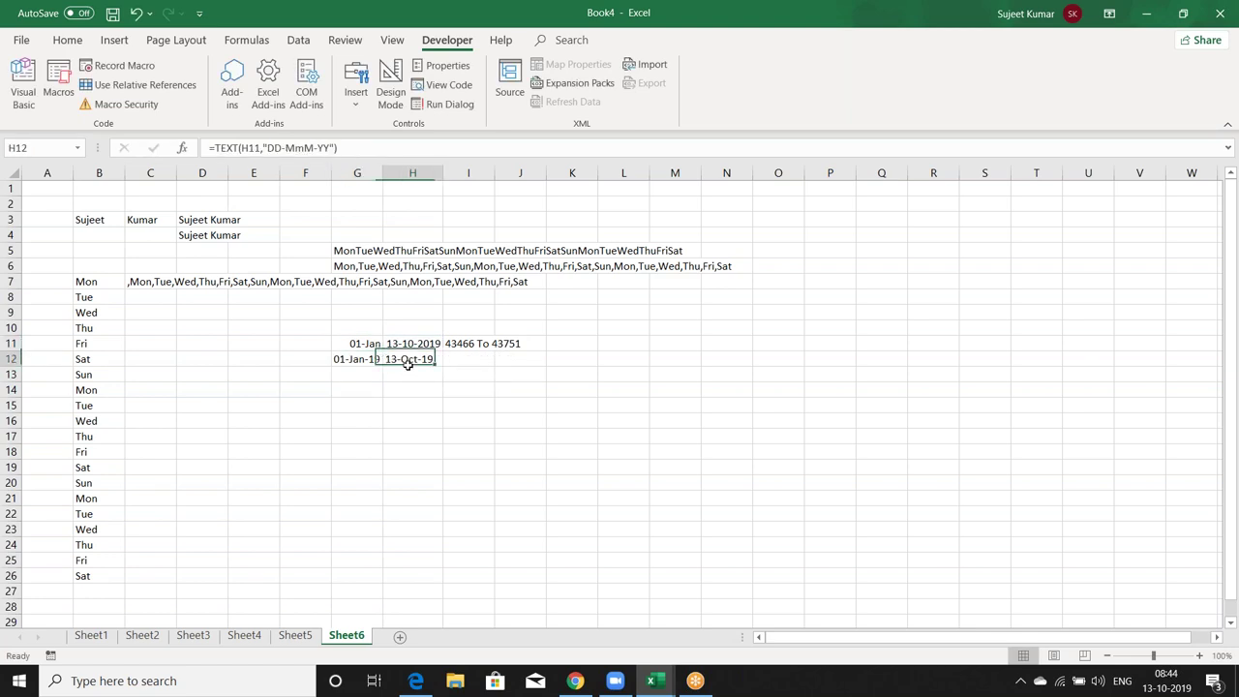
click(469, 356)
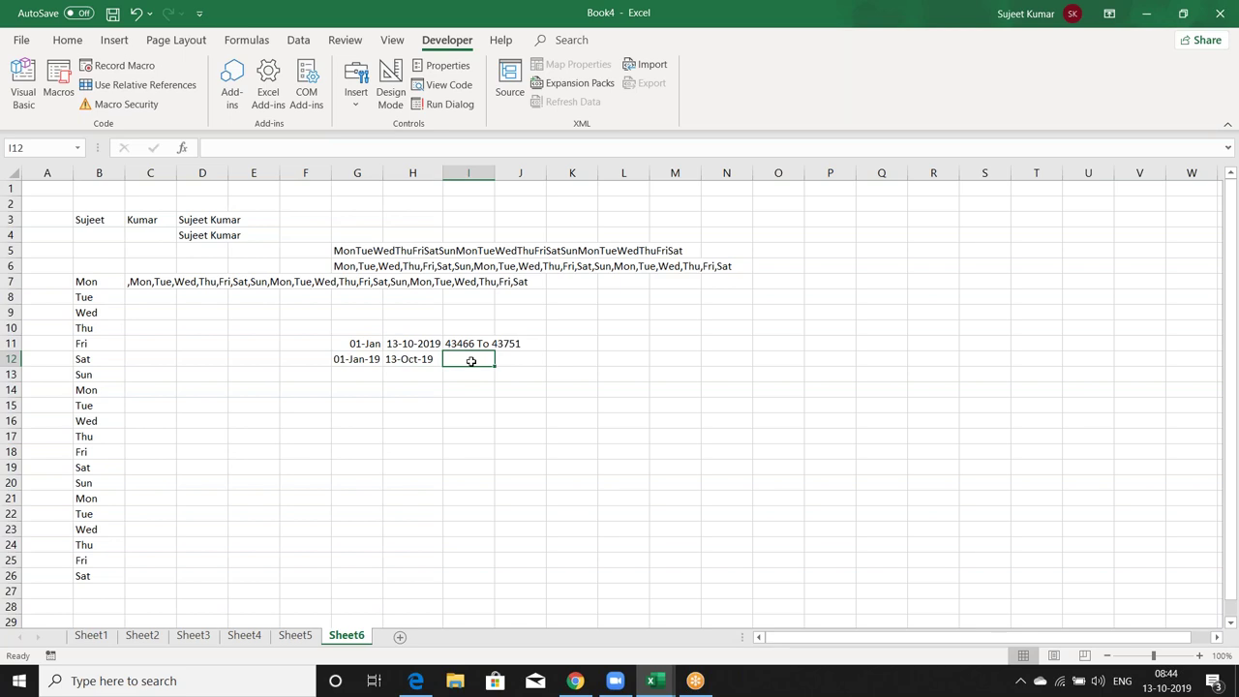
key(ctrl+d)
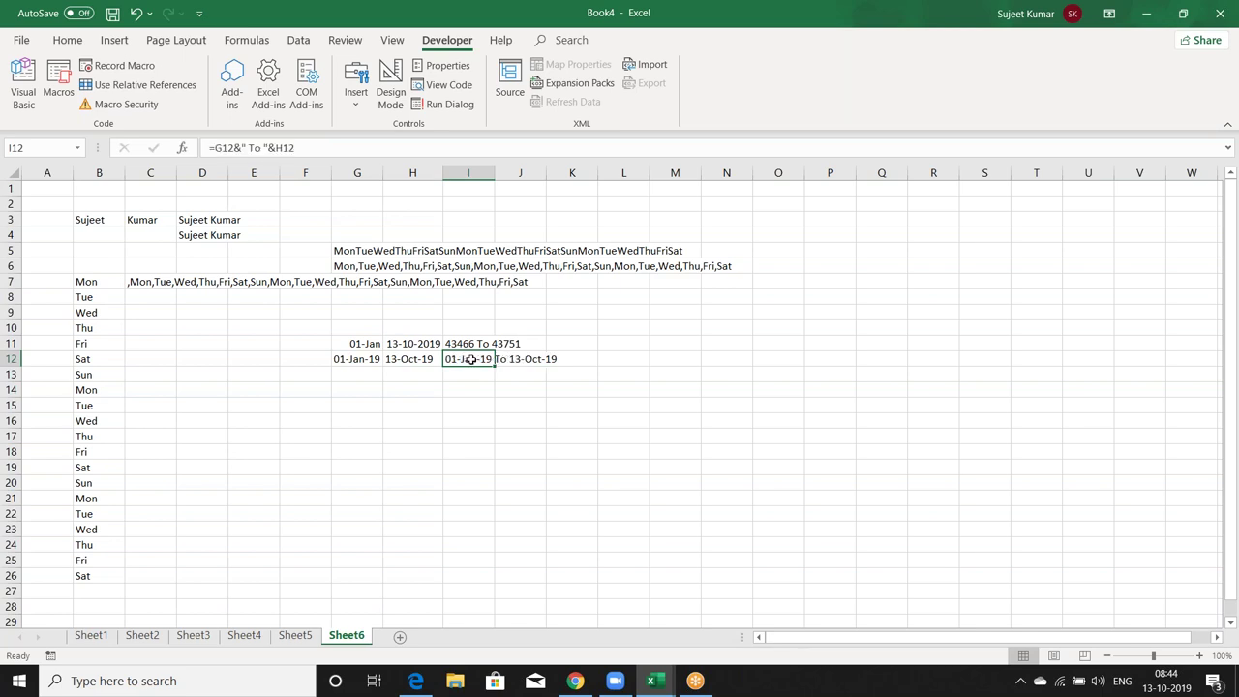
double_click(470, 360)
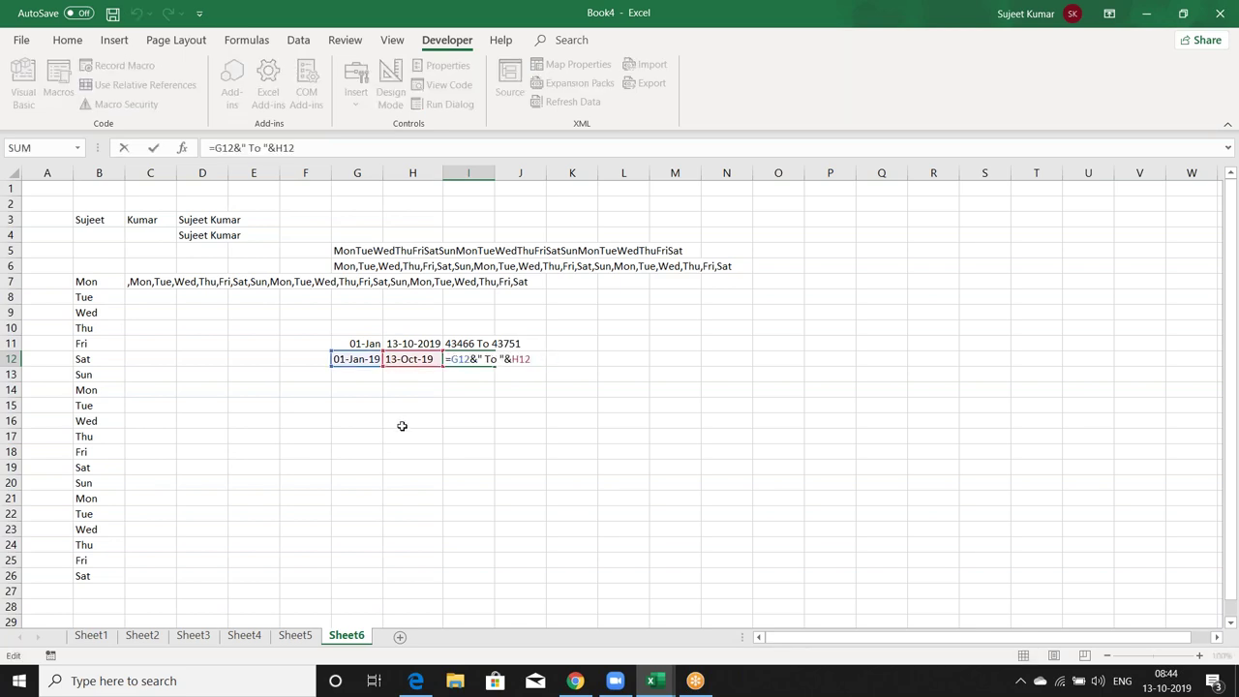
key(Return)
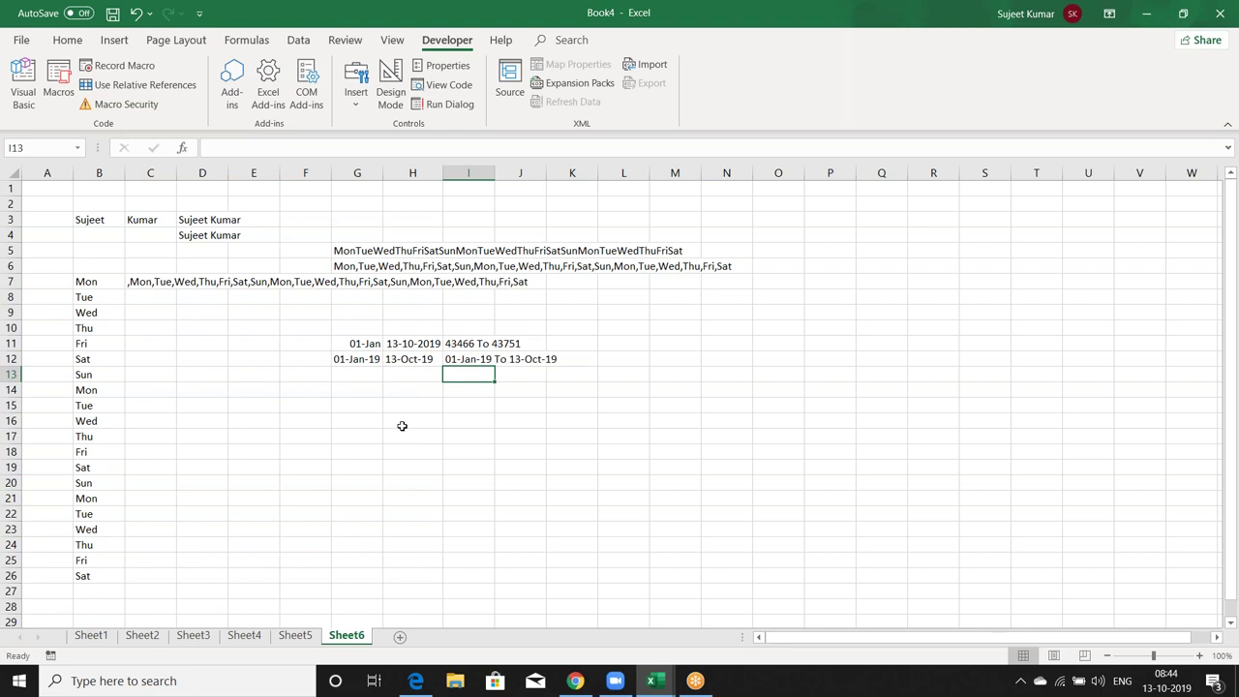
key(Up)
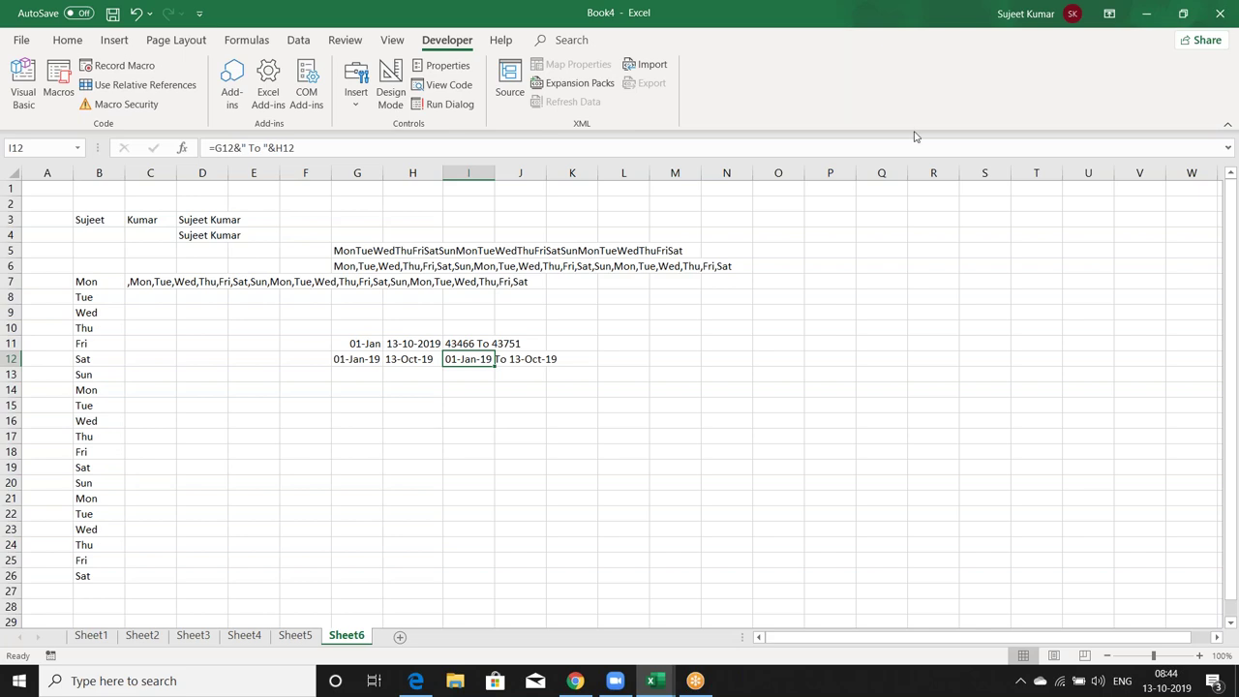
Enter '1/1 as text in P2 and fill the series down to 1/11 in P12
click(823, 205)
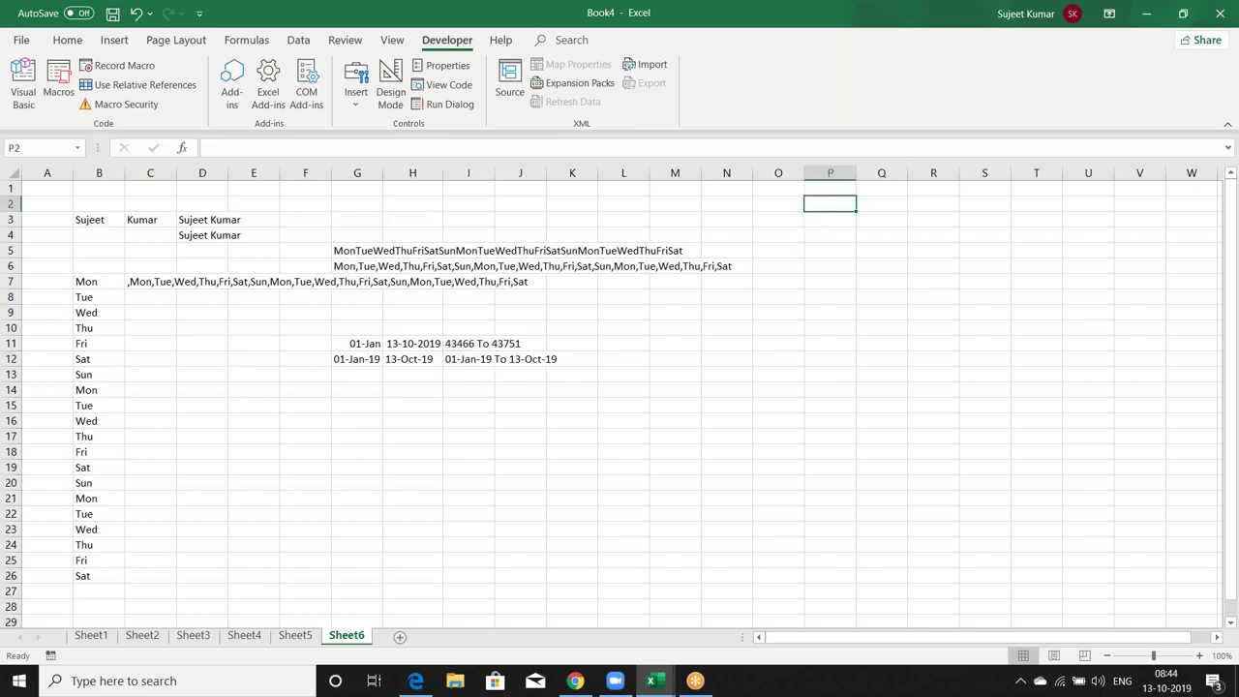
key(Page_Down)
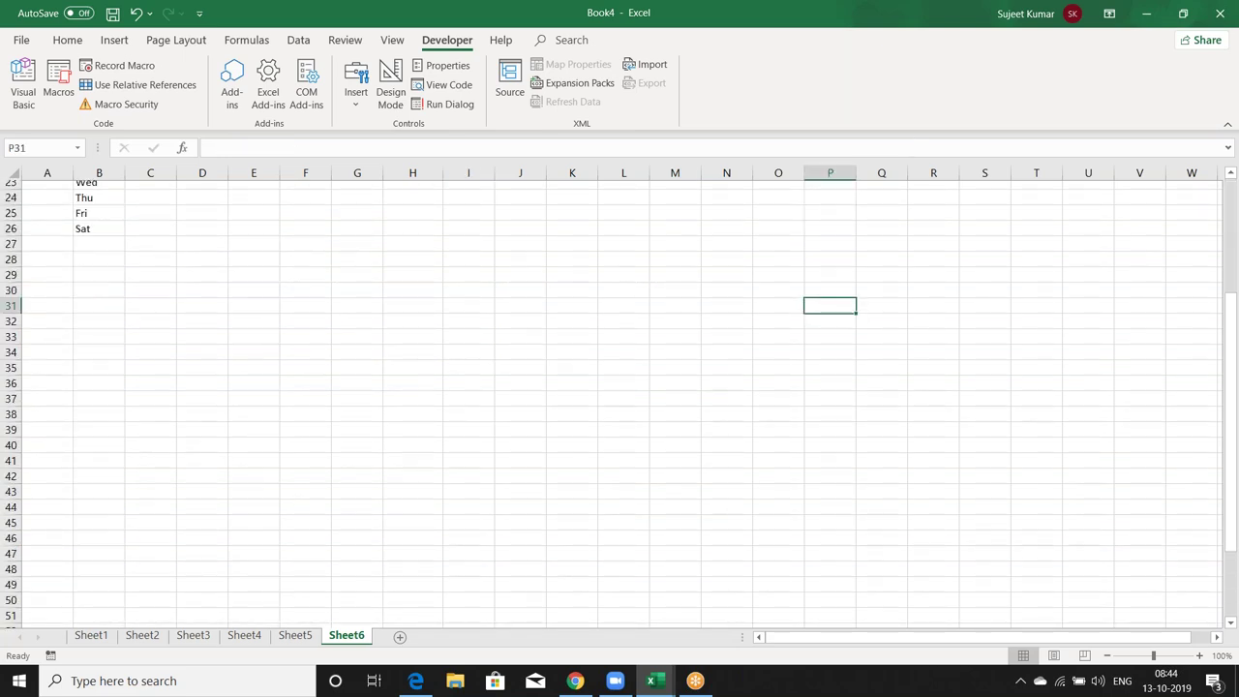
key(Page_Up)
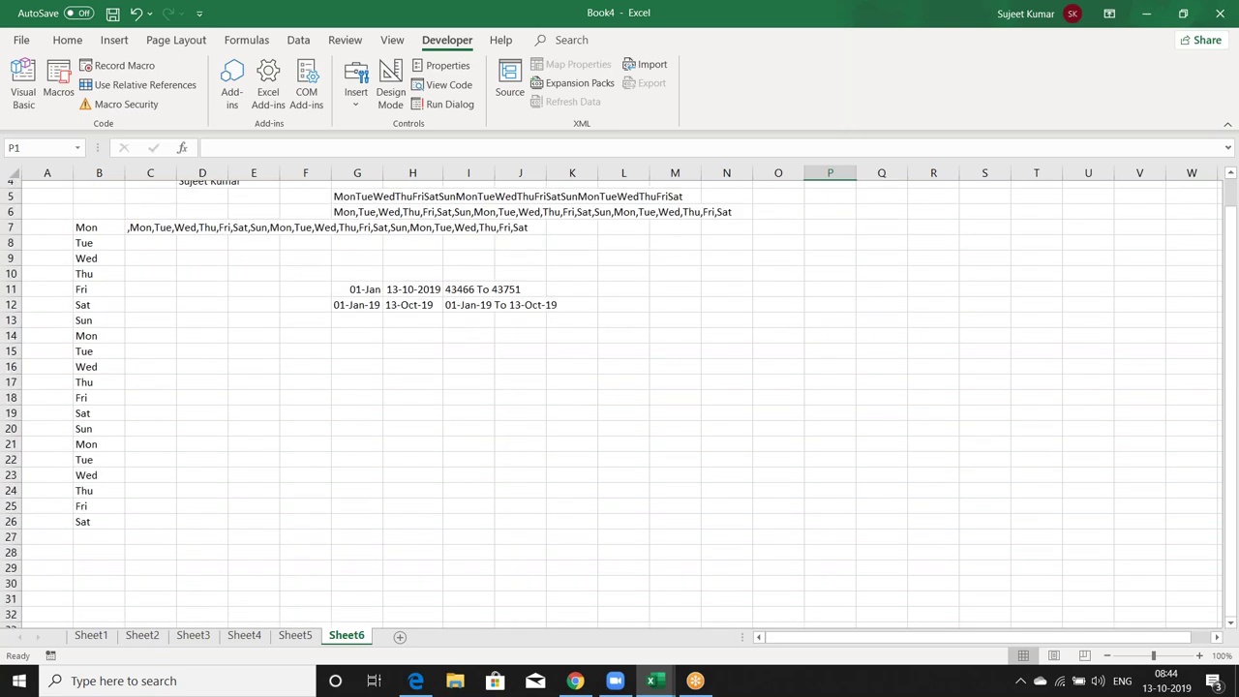
text(')
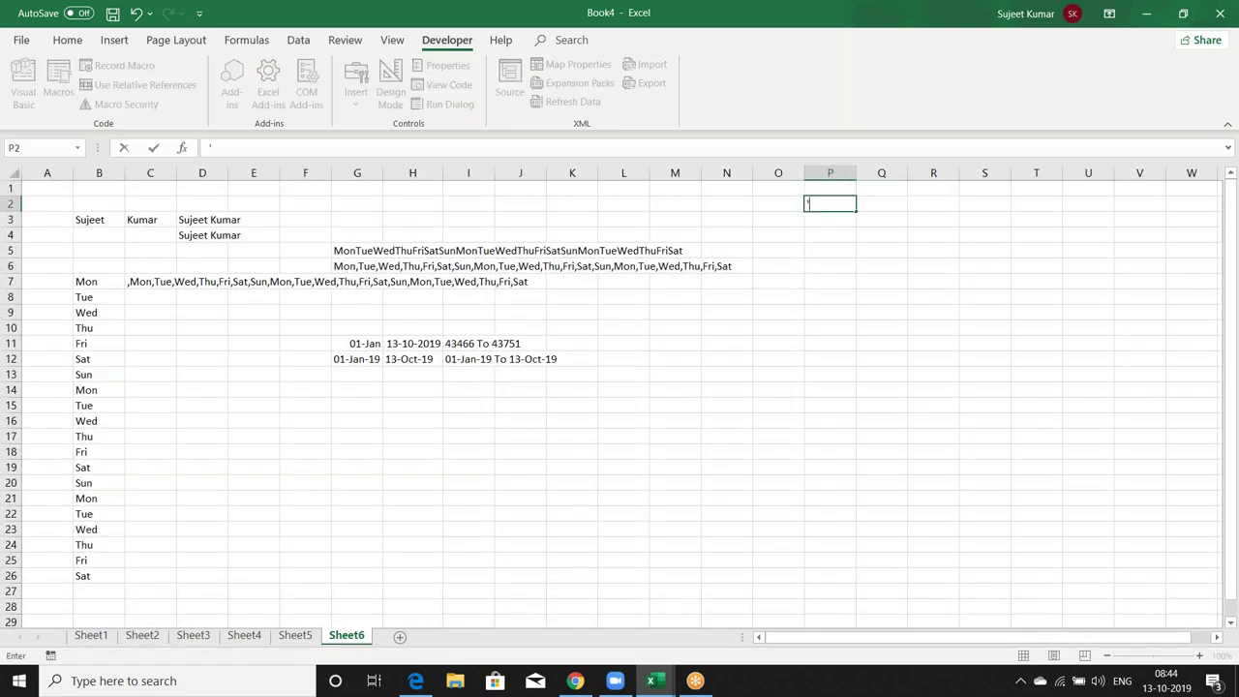
text(1/1)
key(Return)
key(Up)
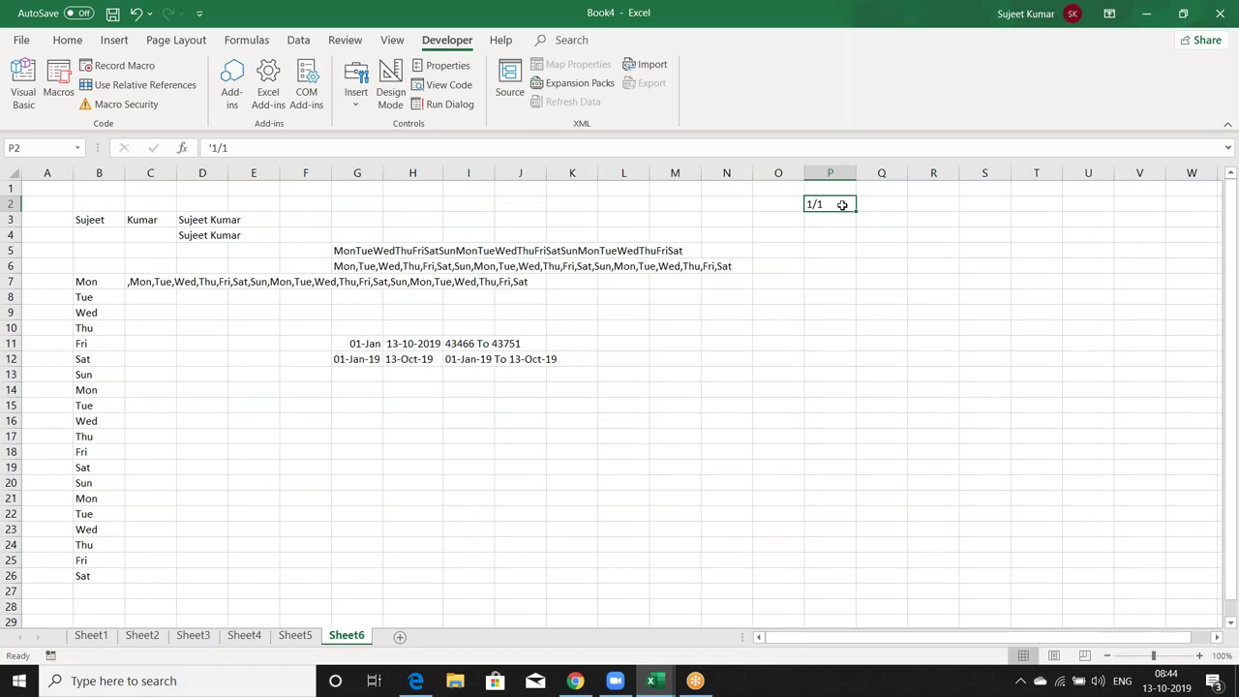
drag(855, 211, 851, 371)
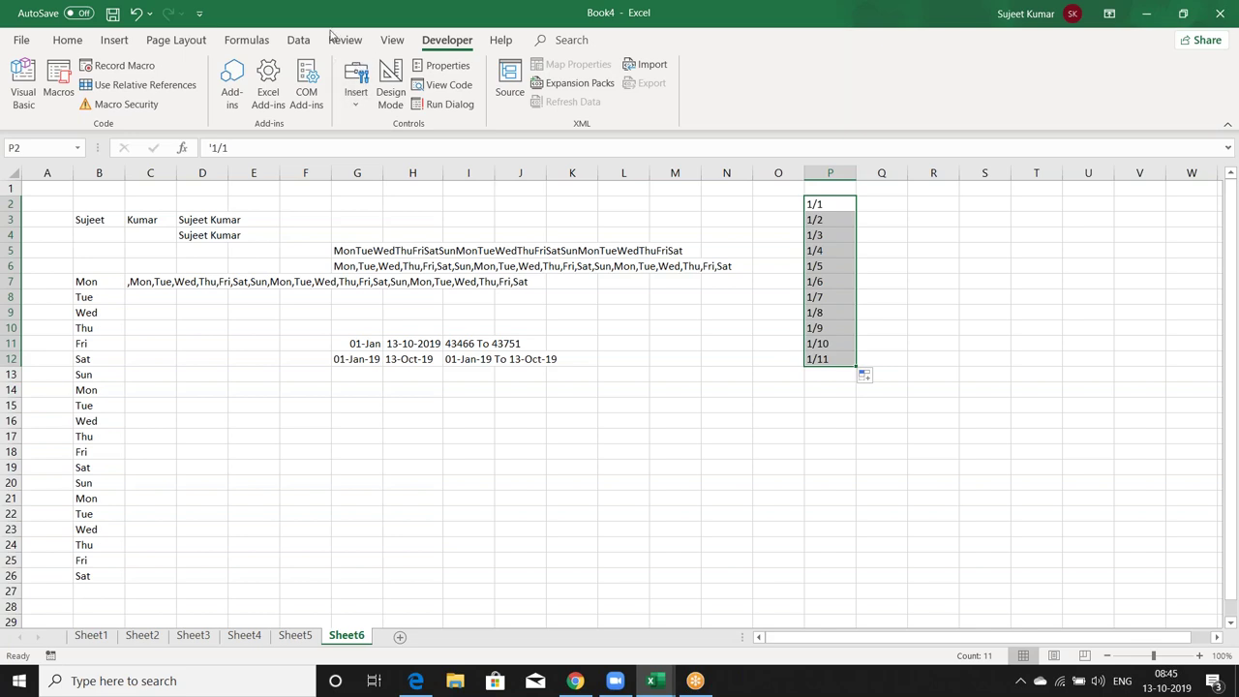
Convert P2:P12 to dates with Data > Text to Columns, undo it, and redo it using Alt, A, E
click(298, 40)
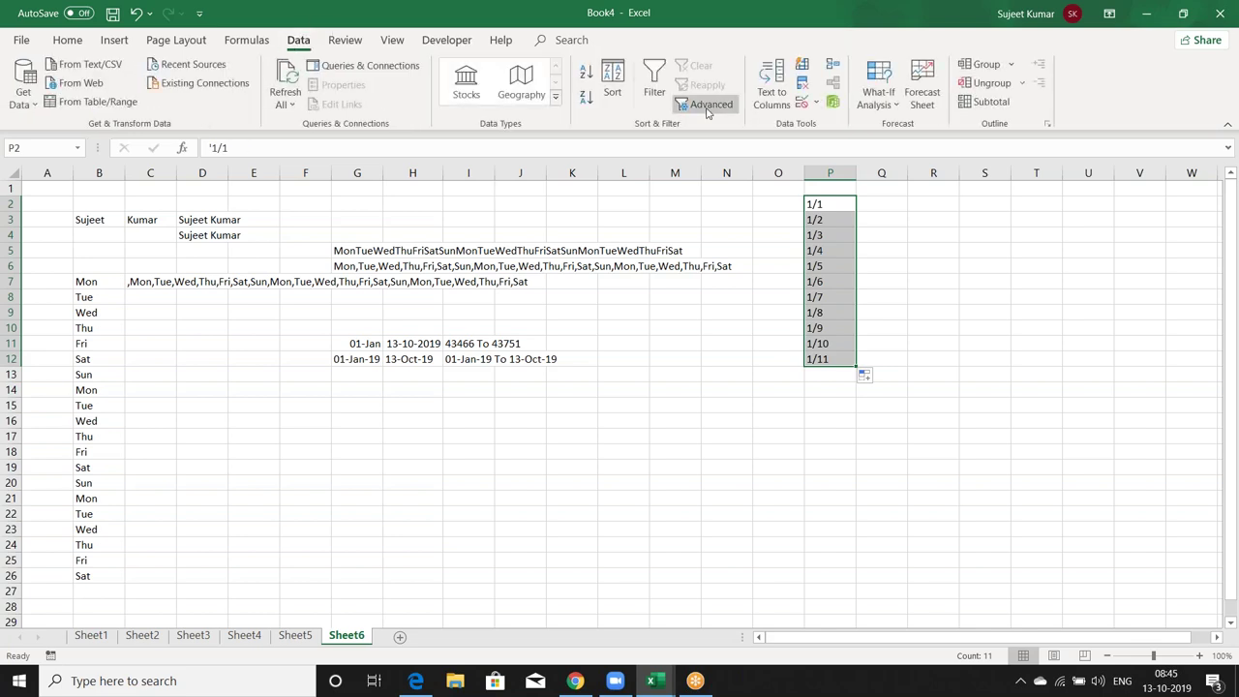
click(772, 97)
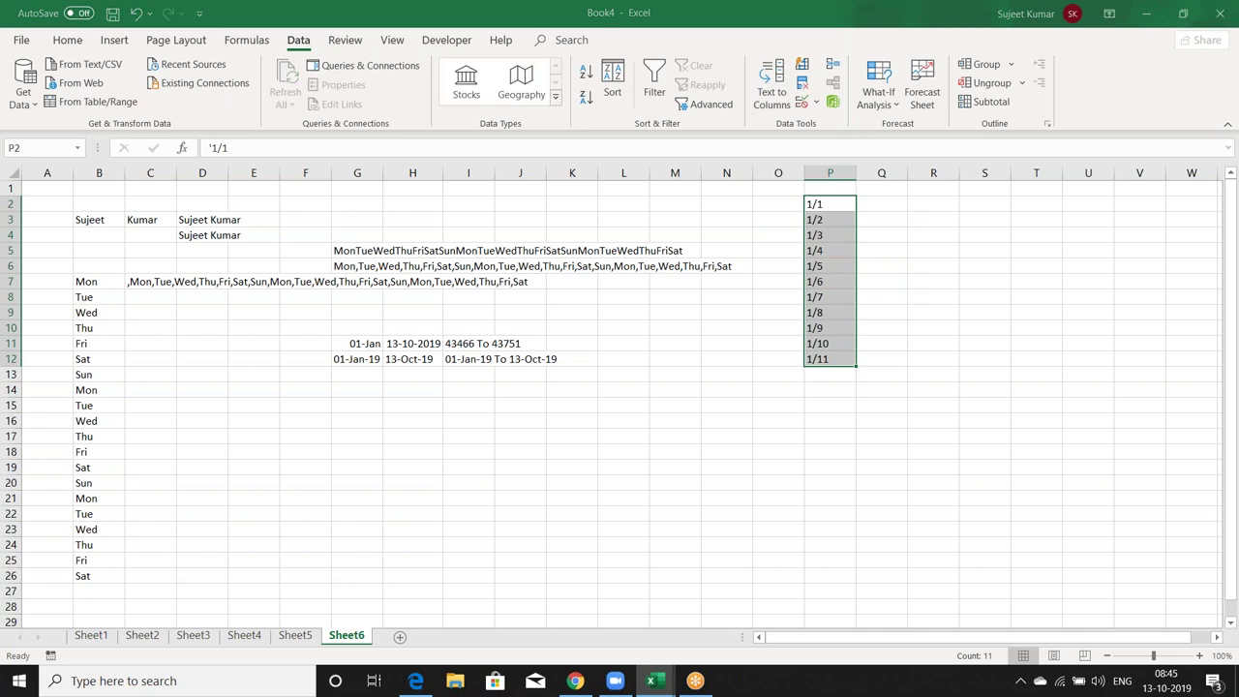
click(844, 414)
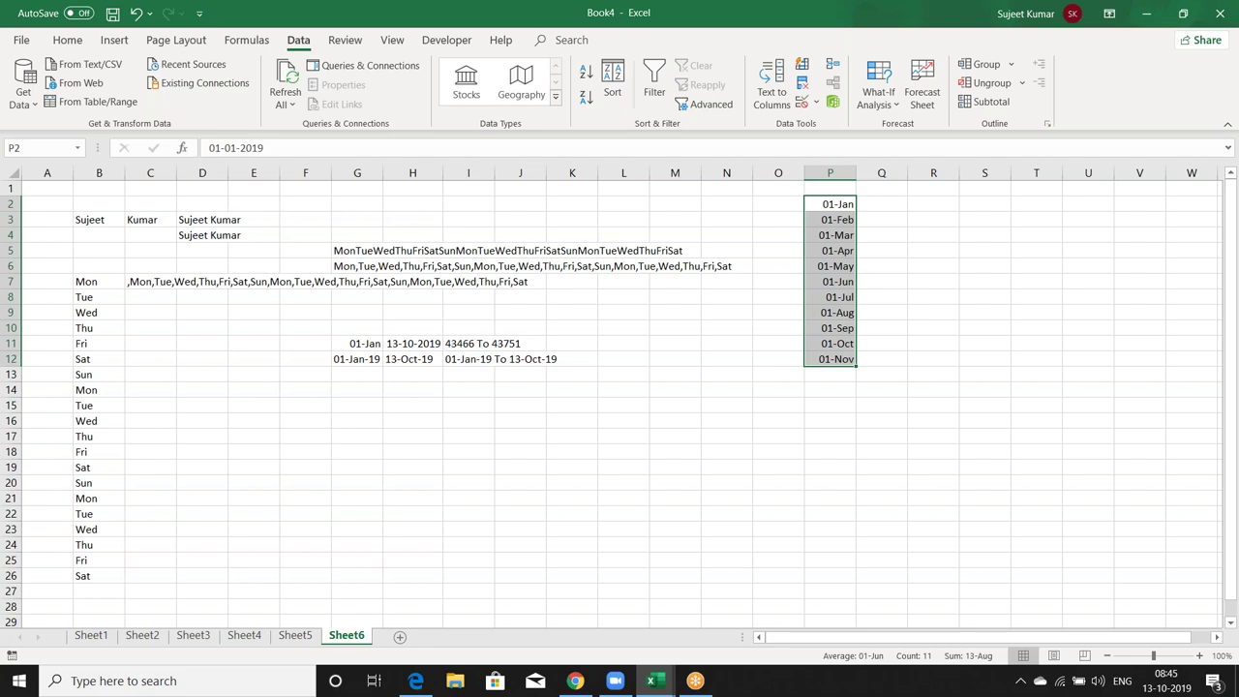
key(ctrl+z)
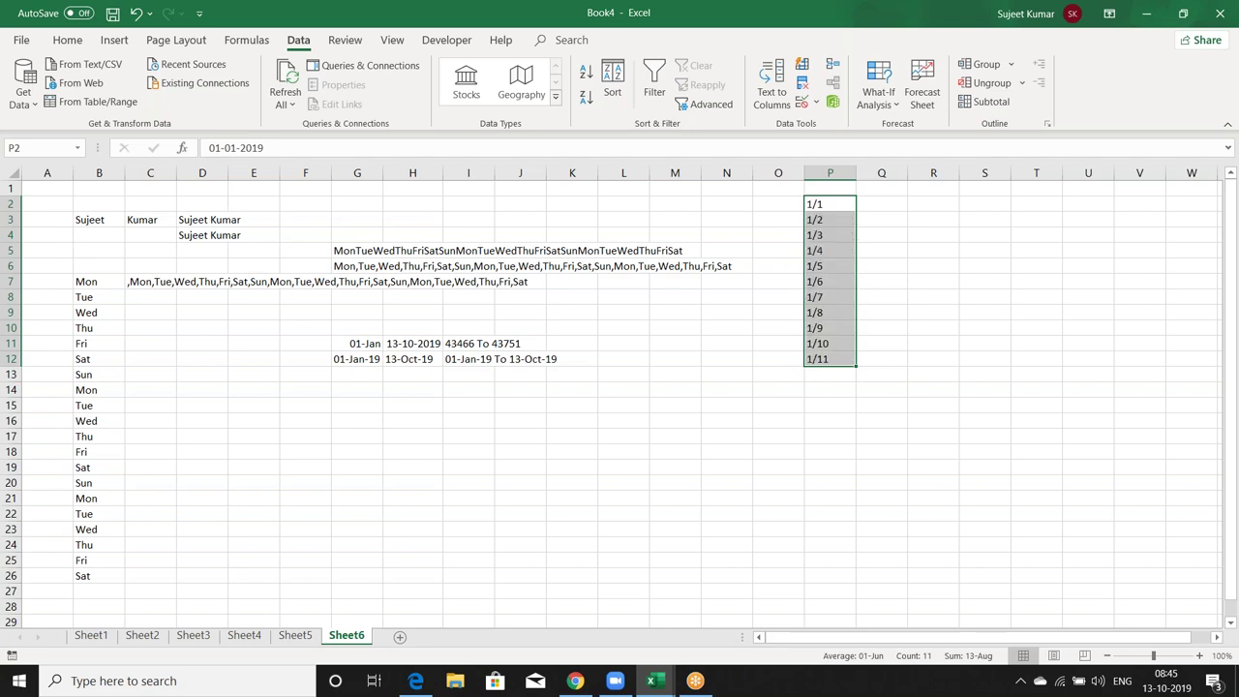
key(alt)
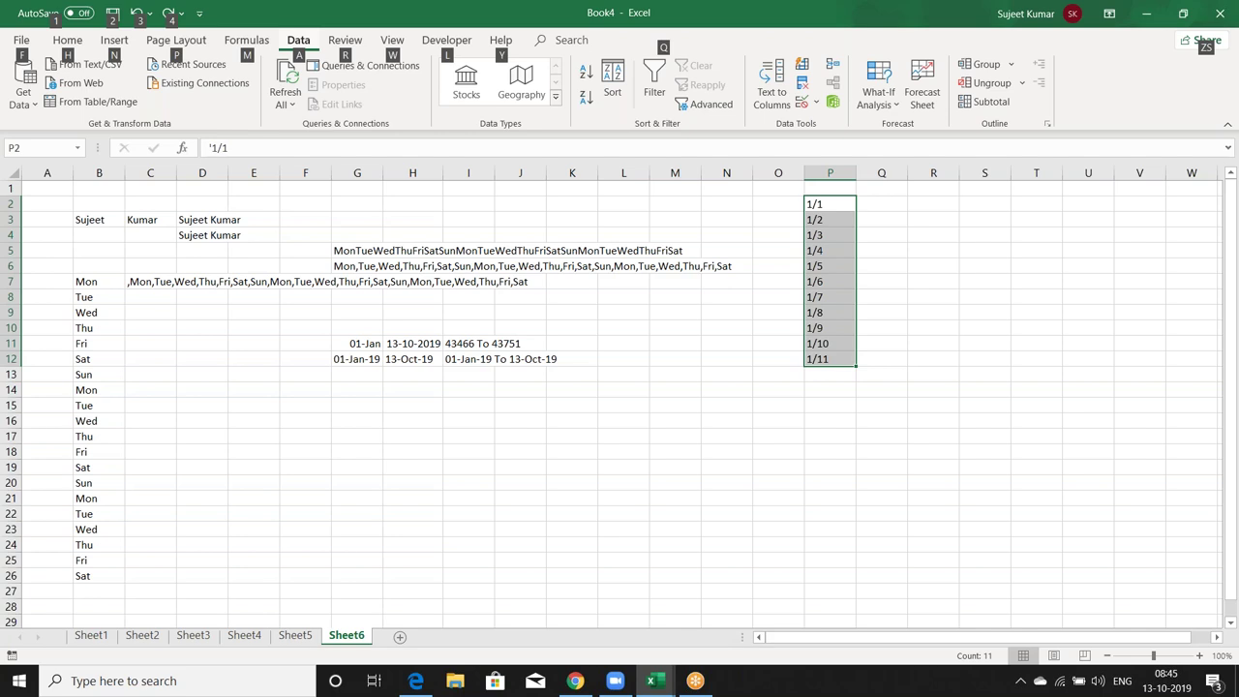
key(a)
key(e)
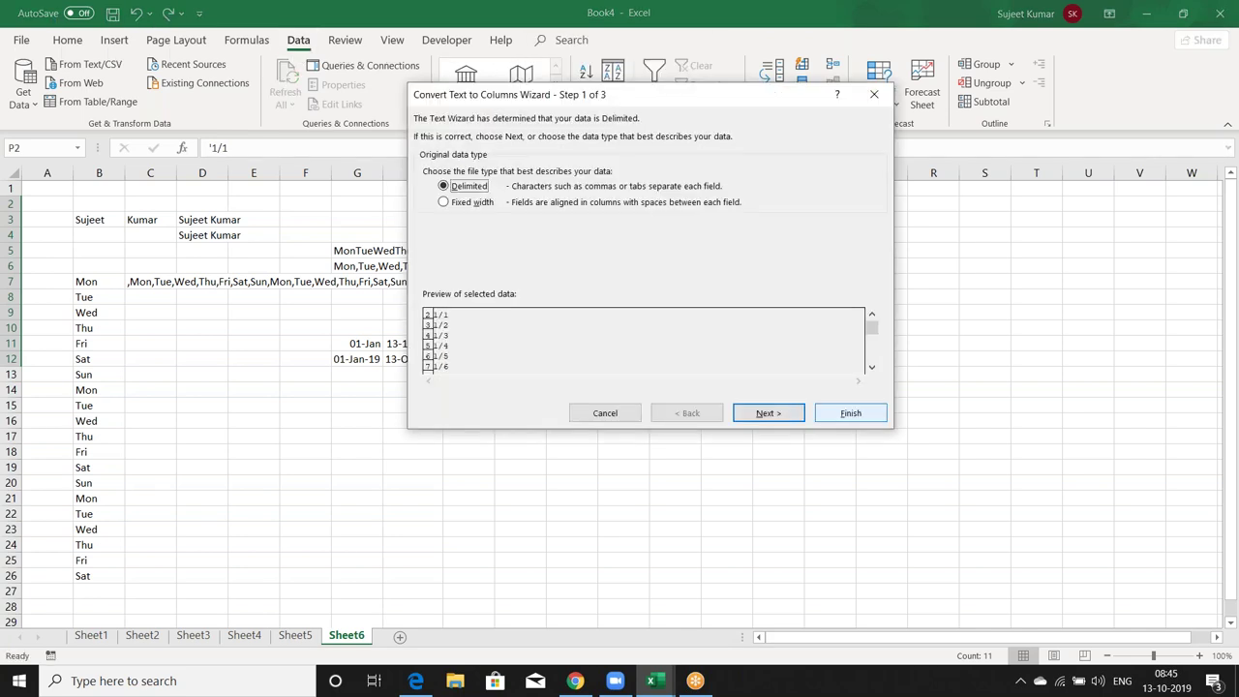
key(Tab)
key(Return)
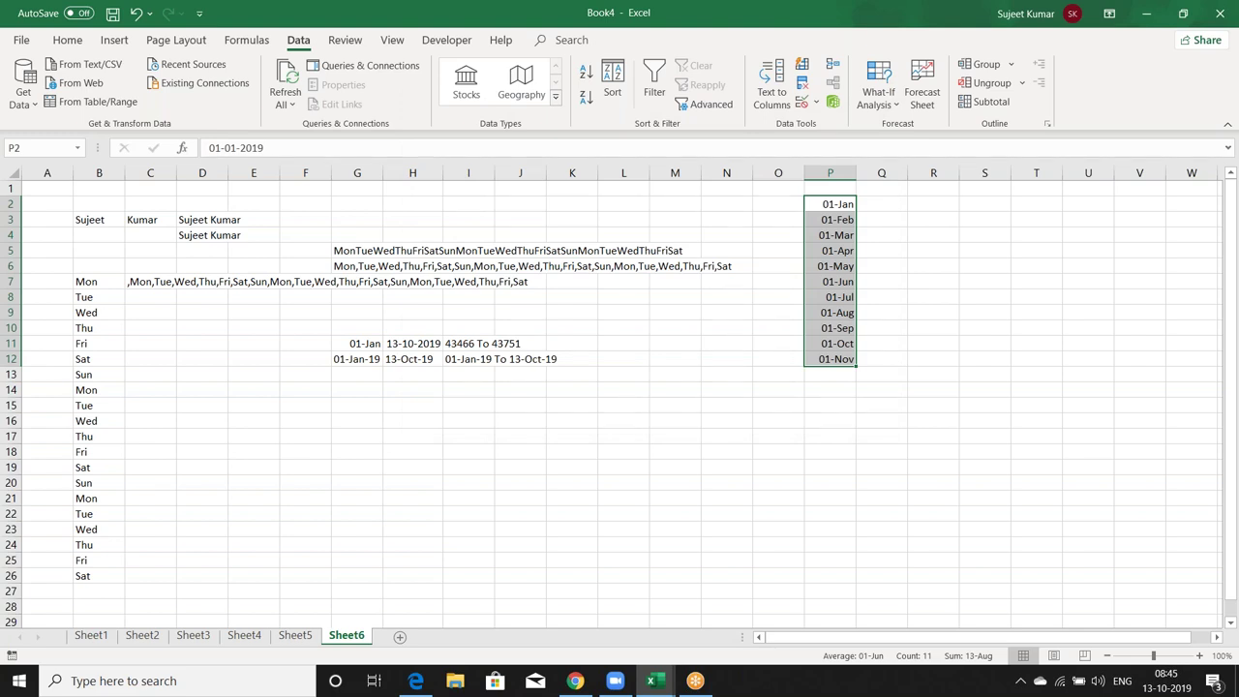
Rerun Text to Columns with Alt+A, E and Alt+F to finish converting column P to dates
key(alt+d)
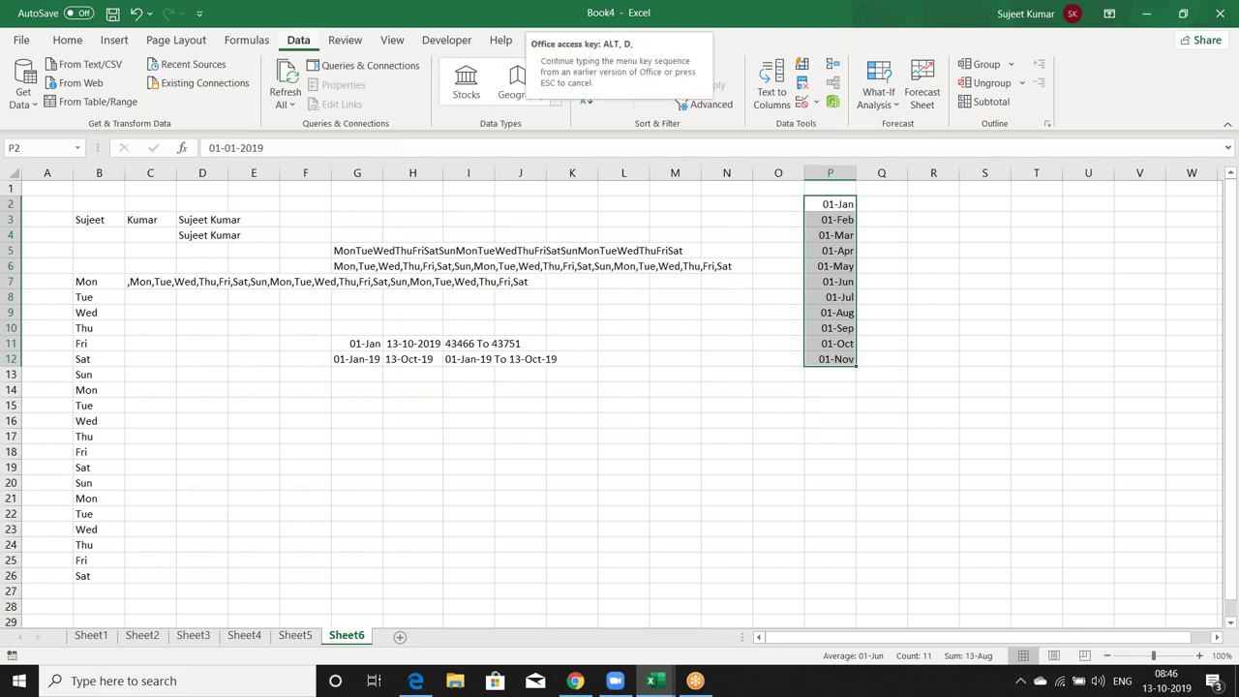
key(Escape)
key(alt+a)
key(e)
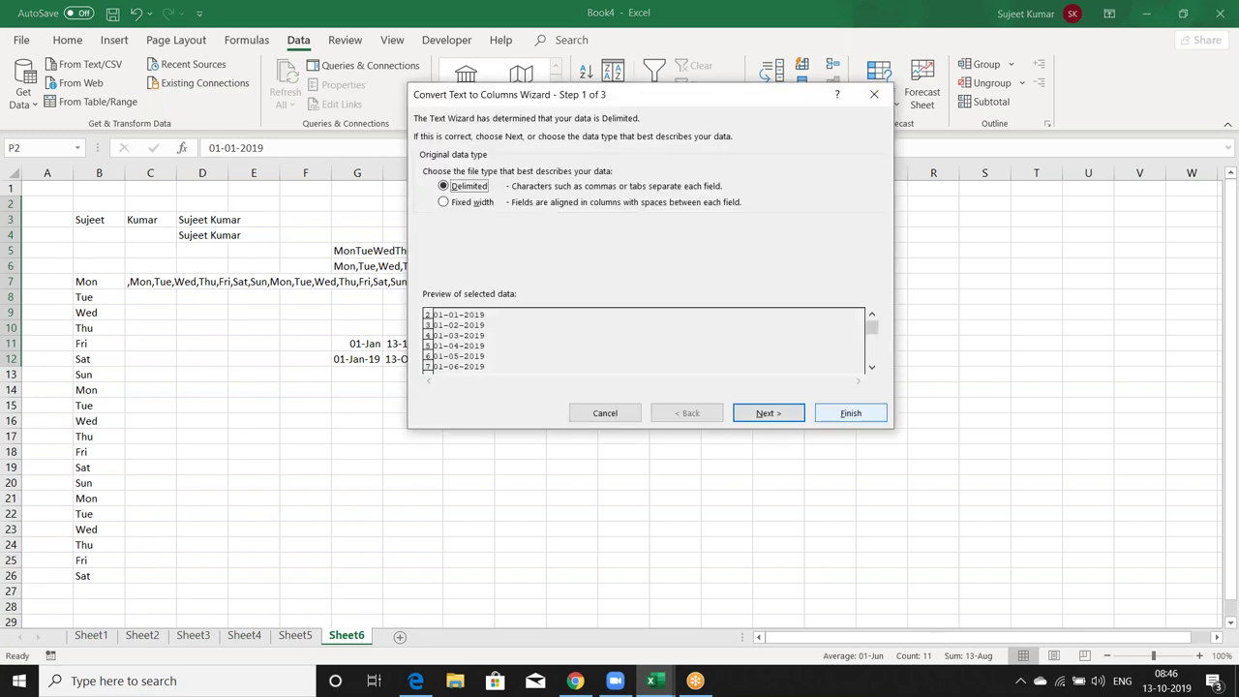
key(alt+f)
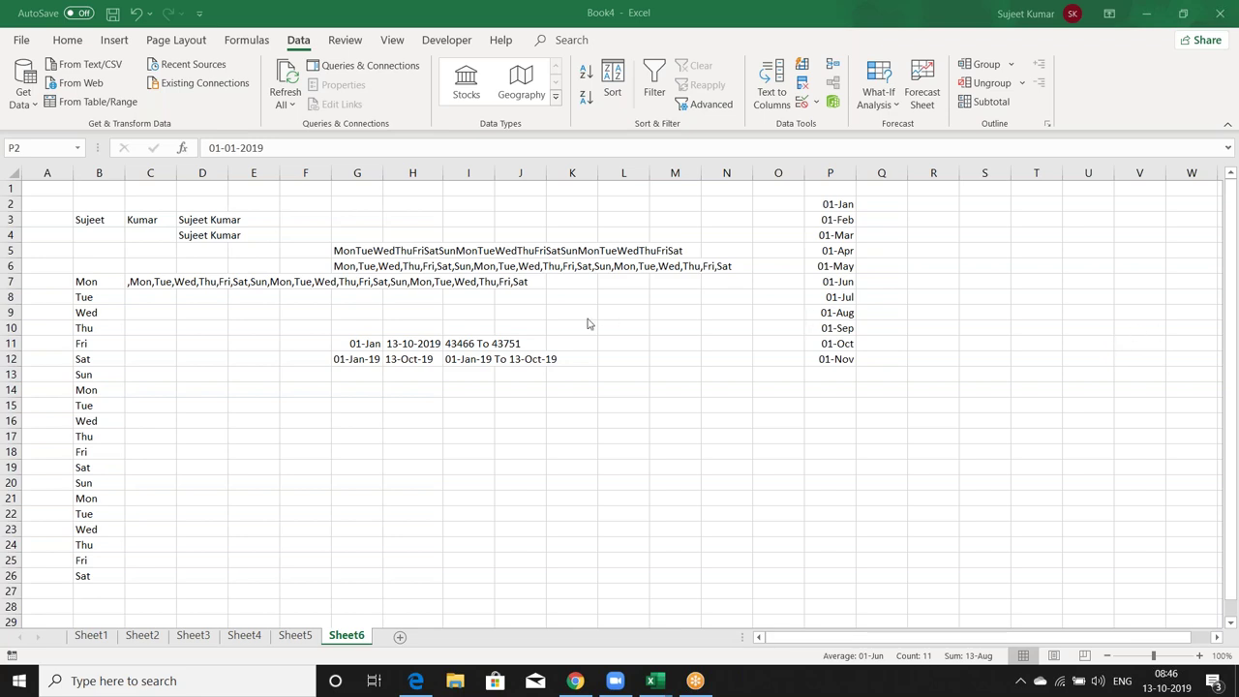
click(822, 229)
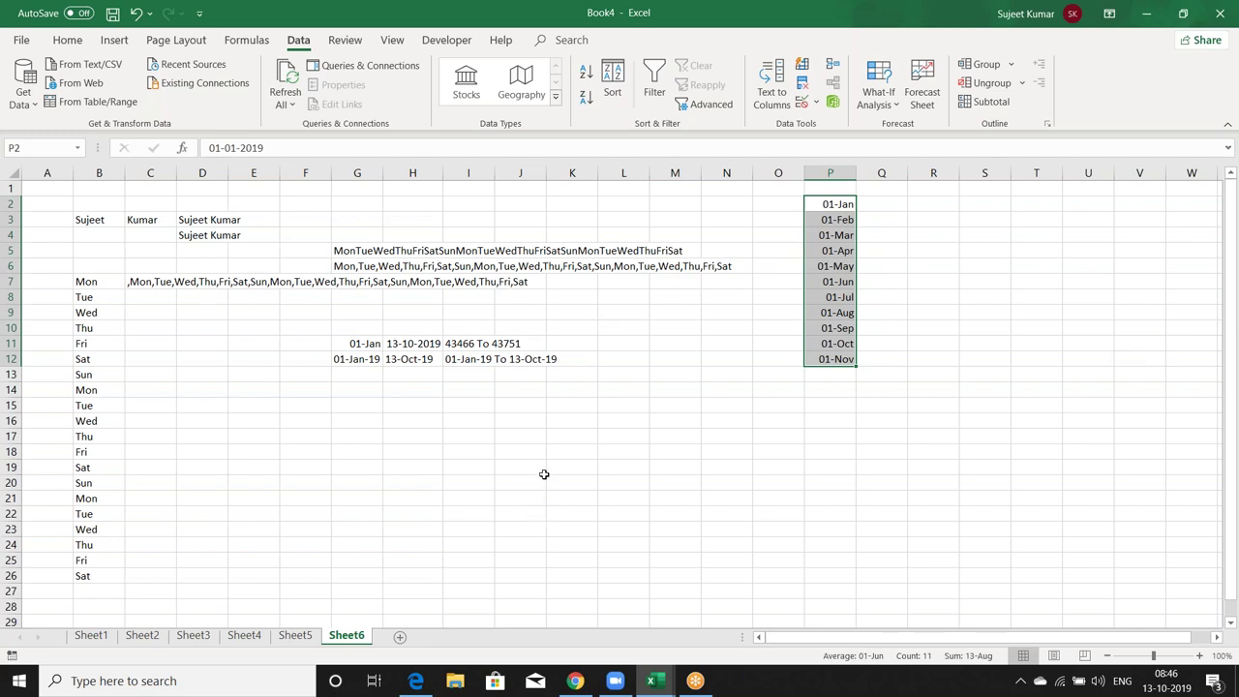
click(884, 201)
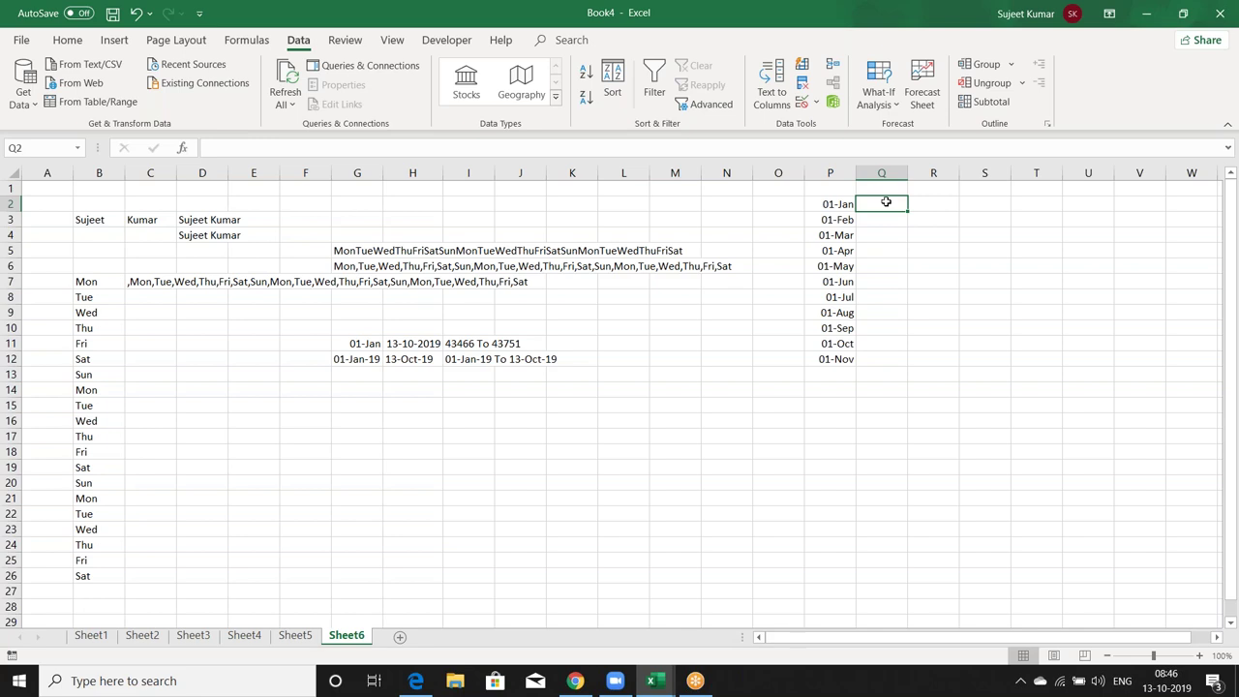
Enter 20191013 in Q2 and fill it down through Q15 with Ctrl+D
text(2)
text(019)
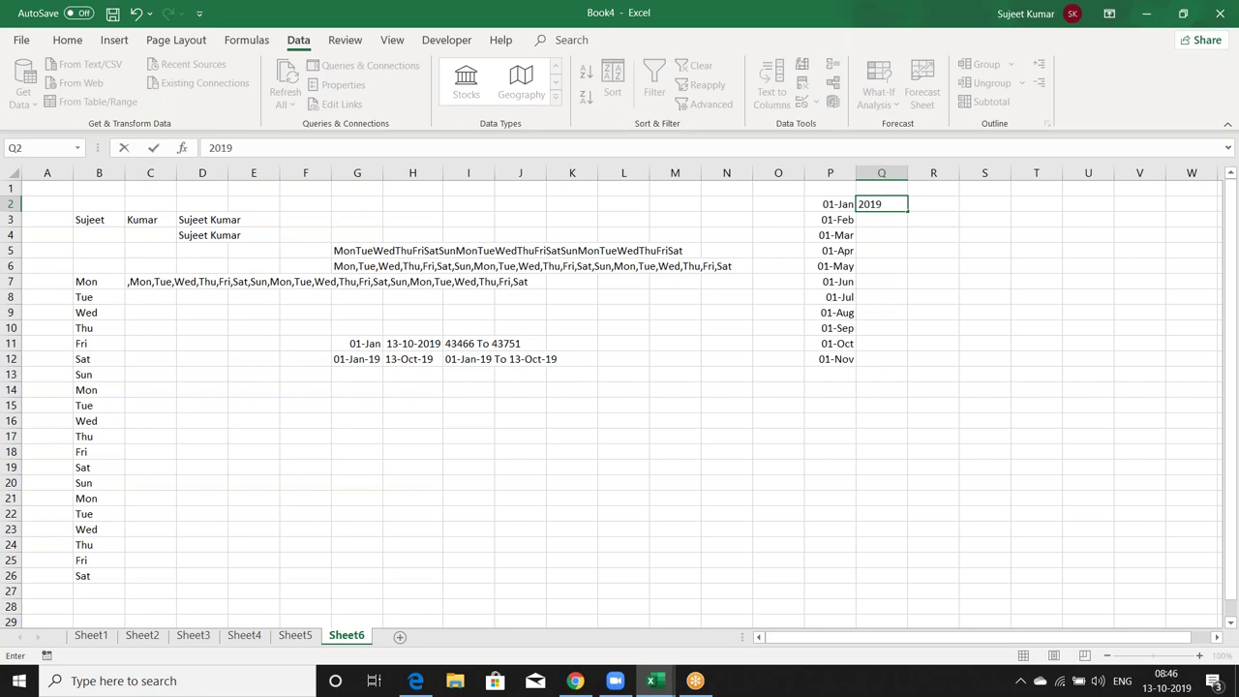
text(10)
text(13)
key(Return)
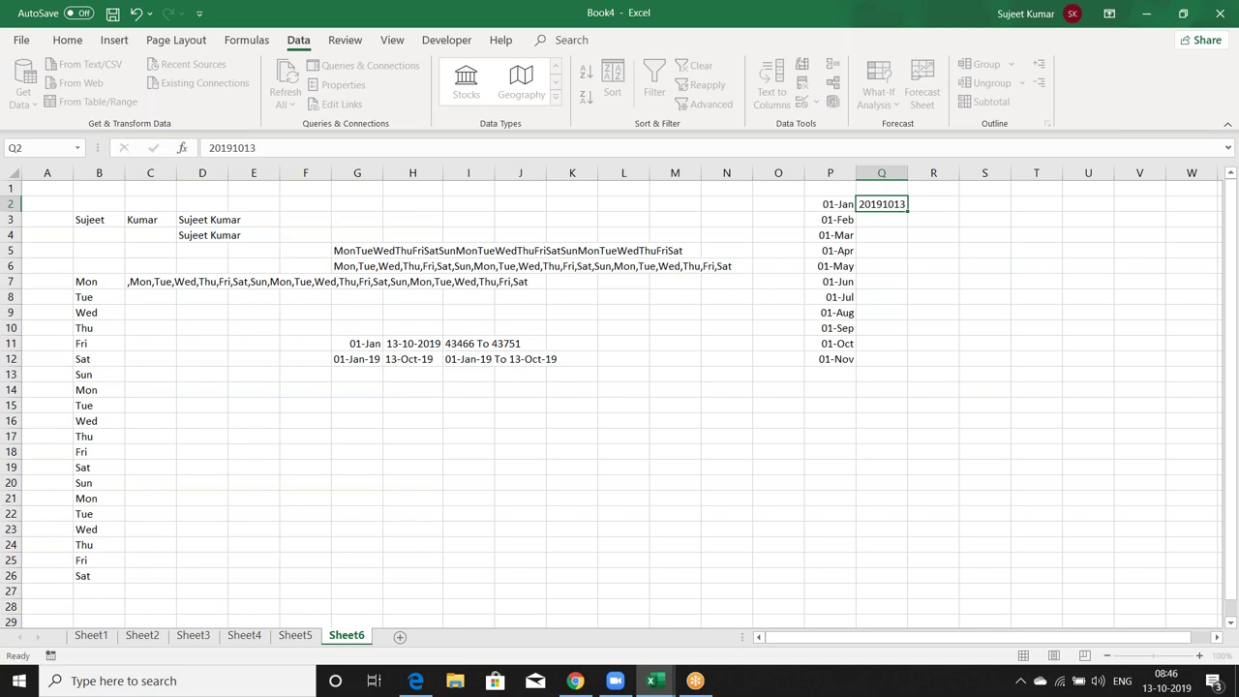
key(Up)
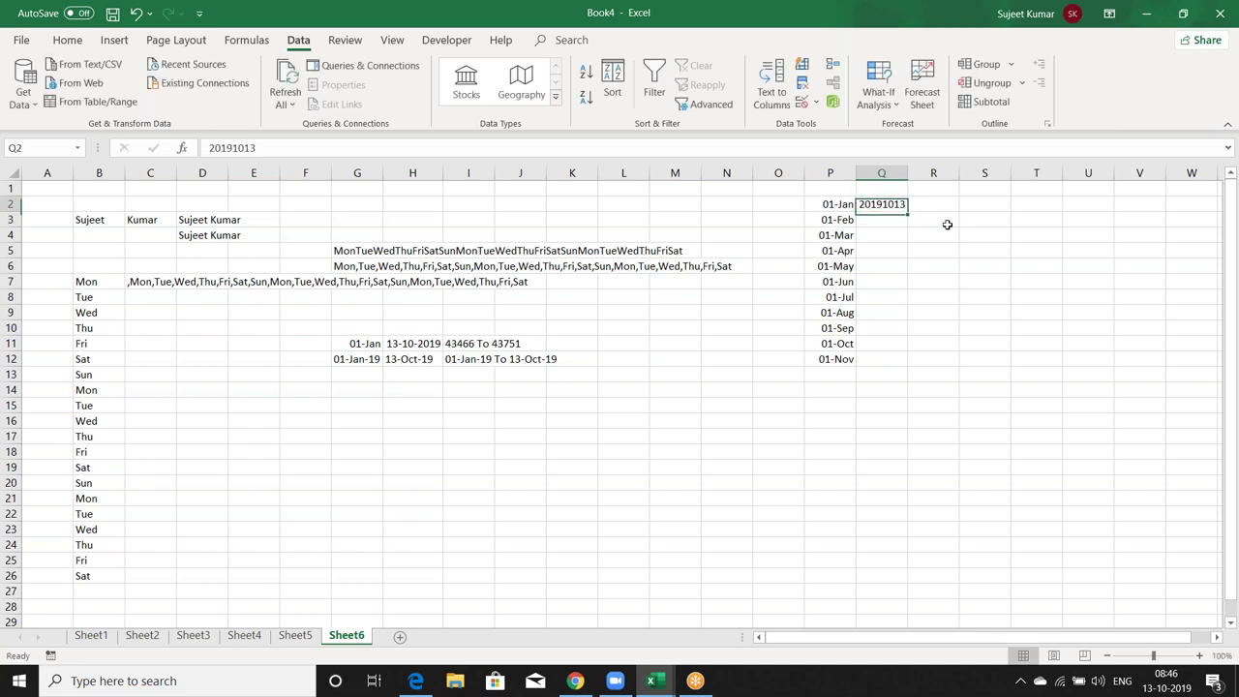
key(shift+Down)
key(shift+Down)
key(shift+Down)
key(shift+Down)
key(shift+Down)
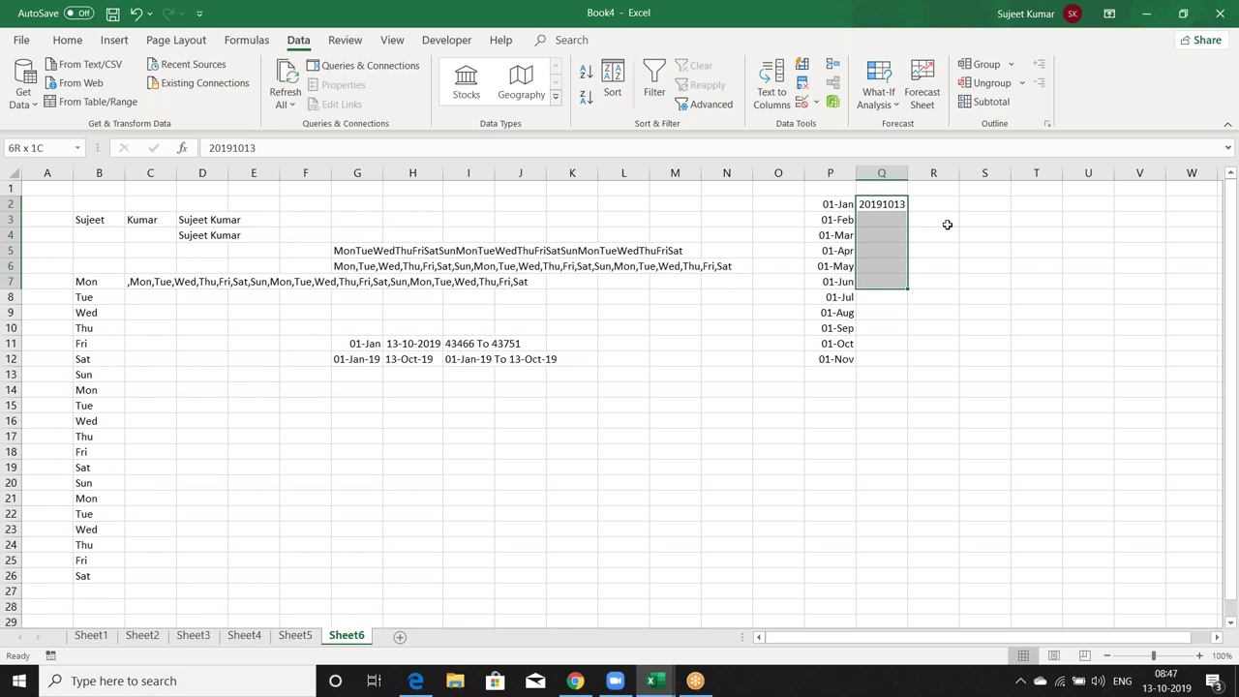
key(shift+Down)
key(shift+Down)
key(shift+Down)
key(shift+Down)
key(shift+Down)
key(shift+Down)
key(shift+Down)
key(shift+Down)
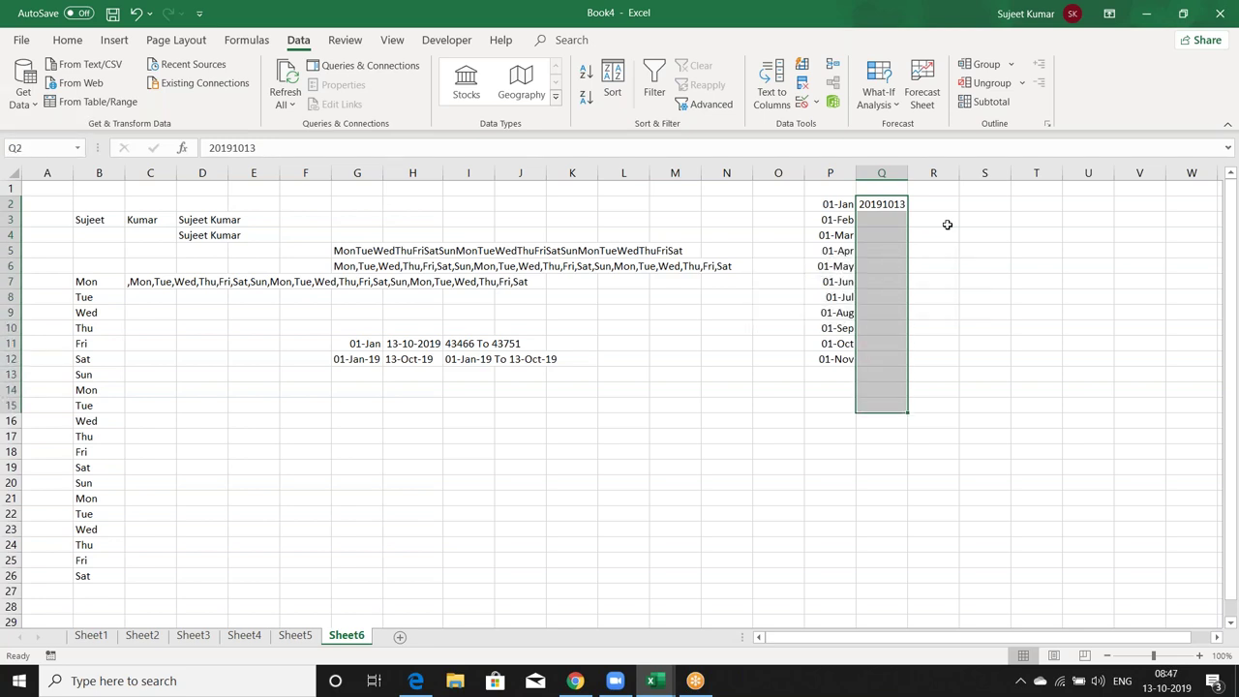
key(ctrl+d)
click(918, 423)
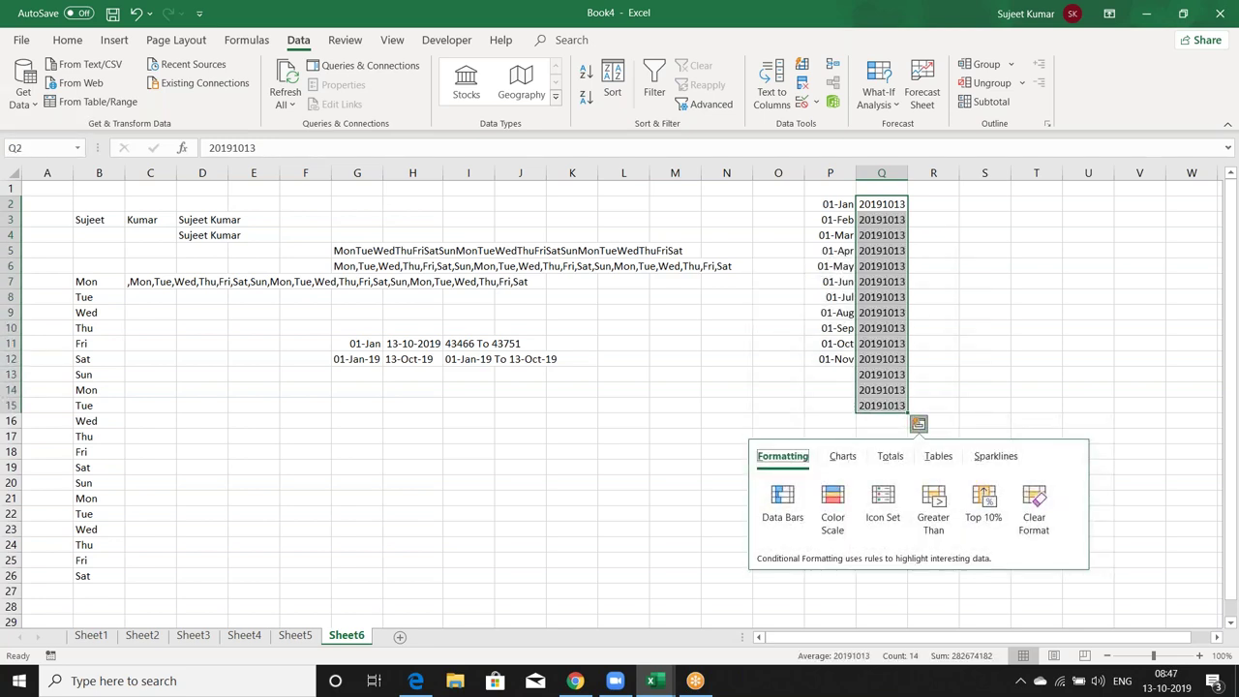
key(Escape)
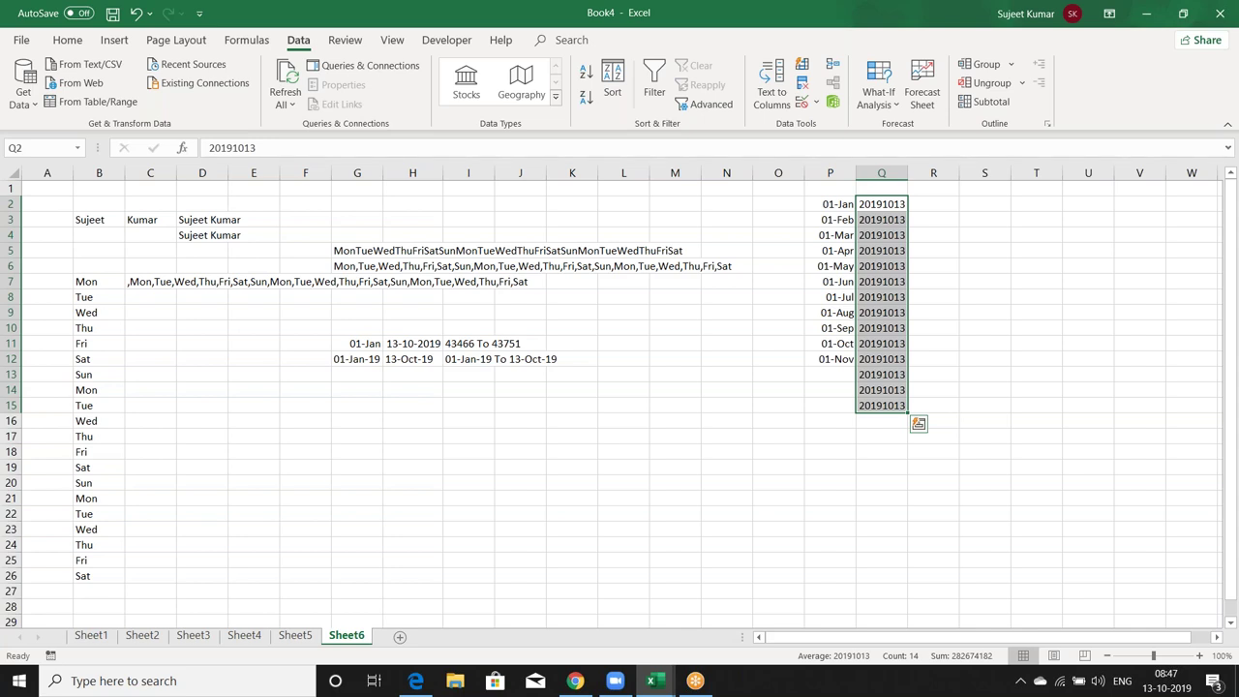
click(771, 85)
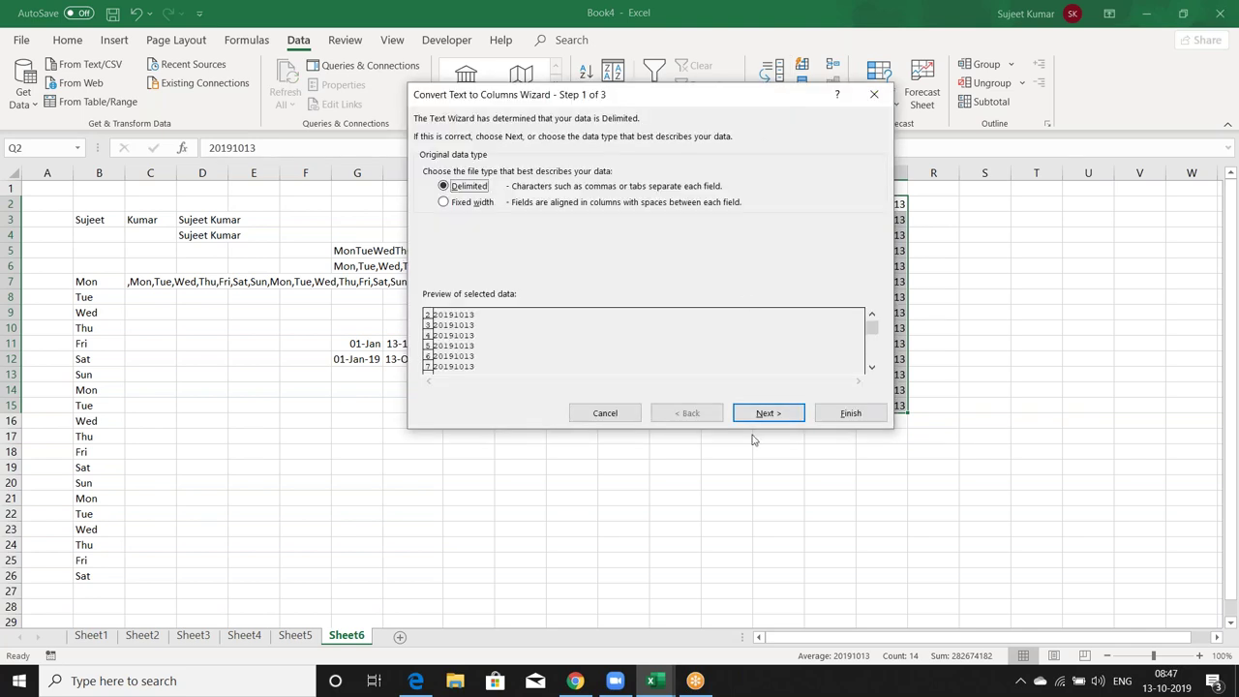
click(770, 414)
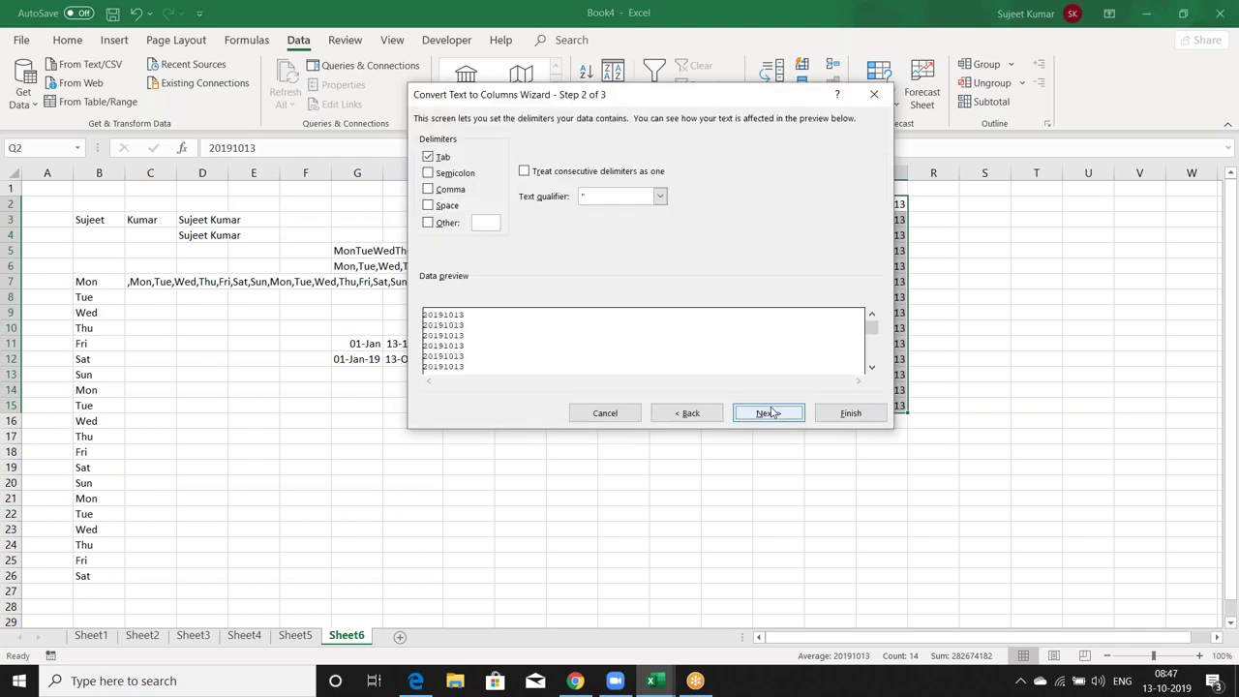
click(771, 414)
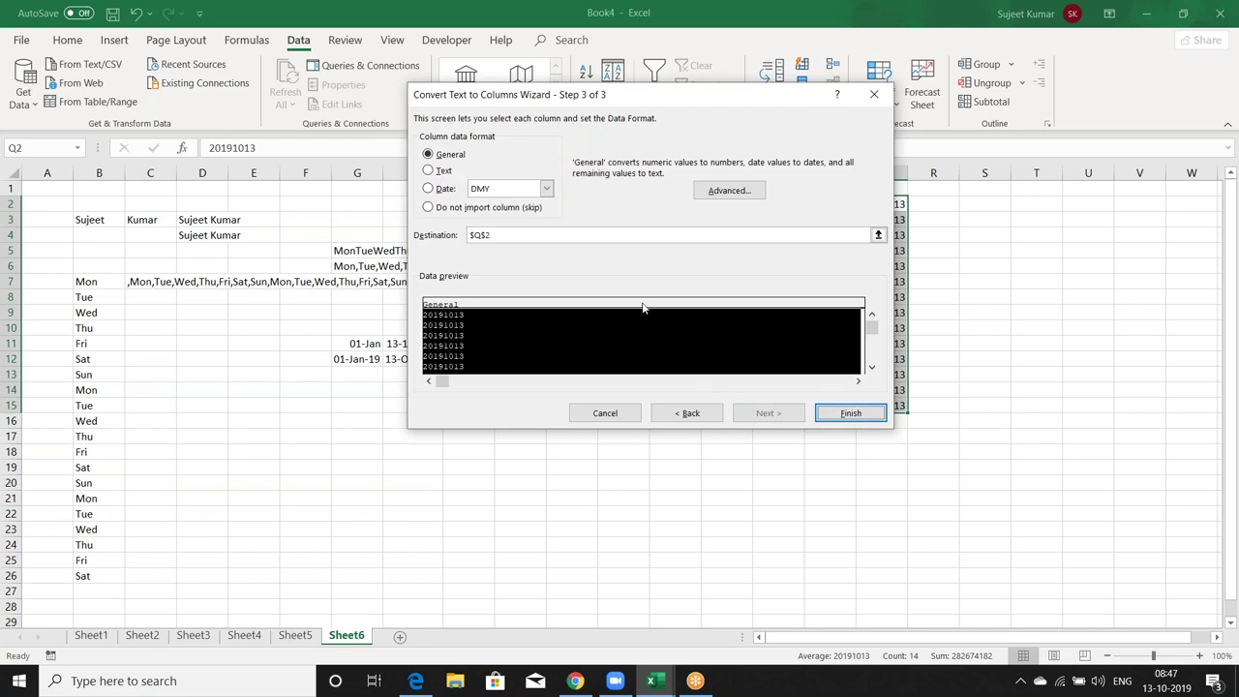
click(519, 192)
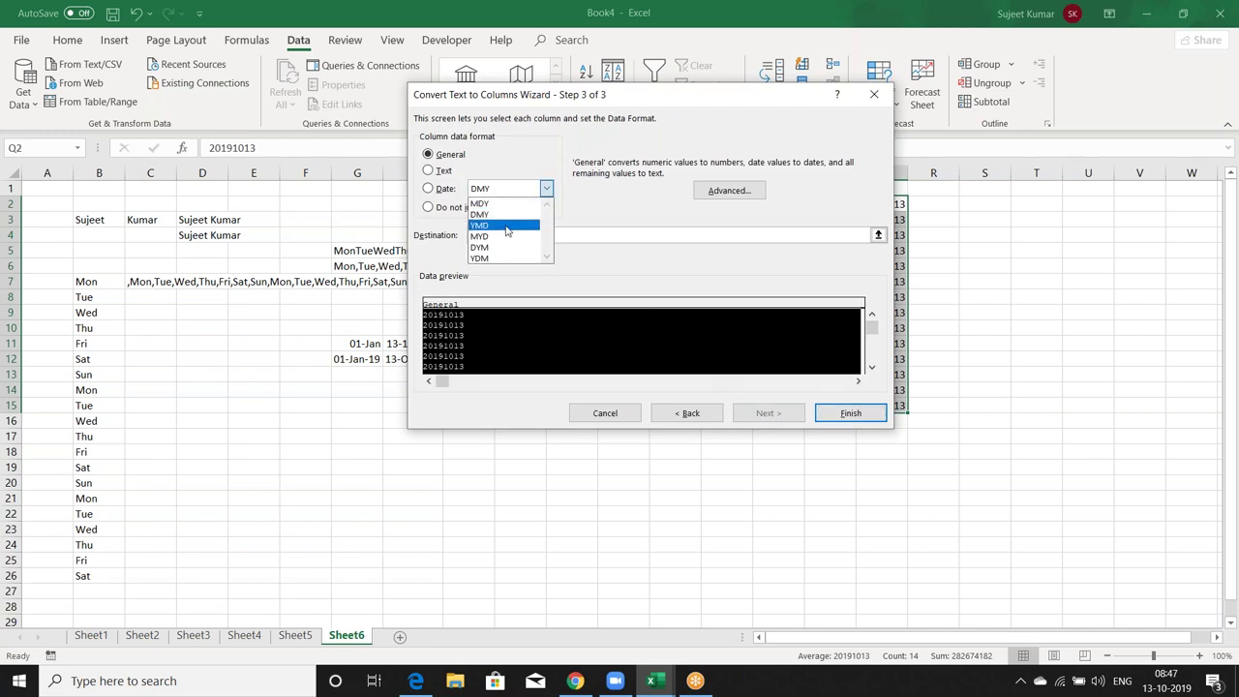
click(505, 228)
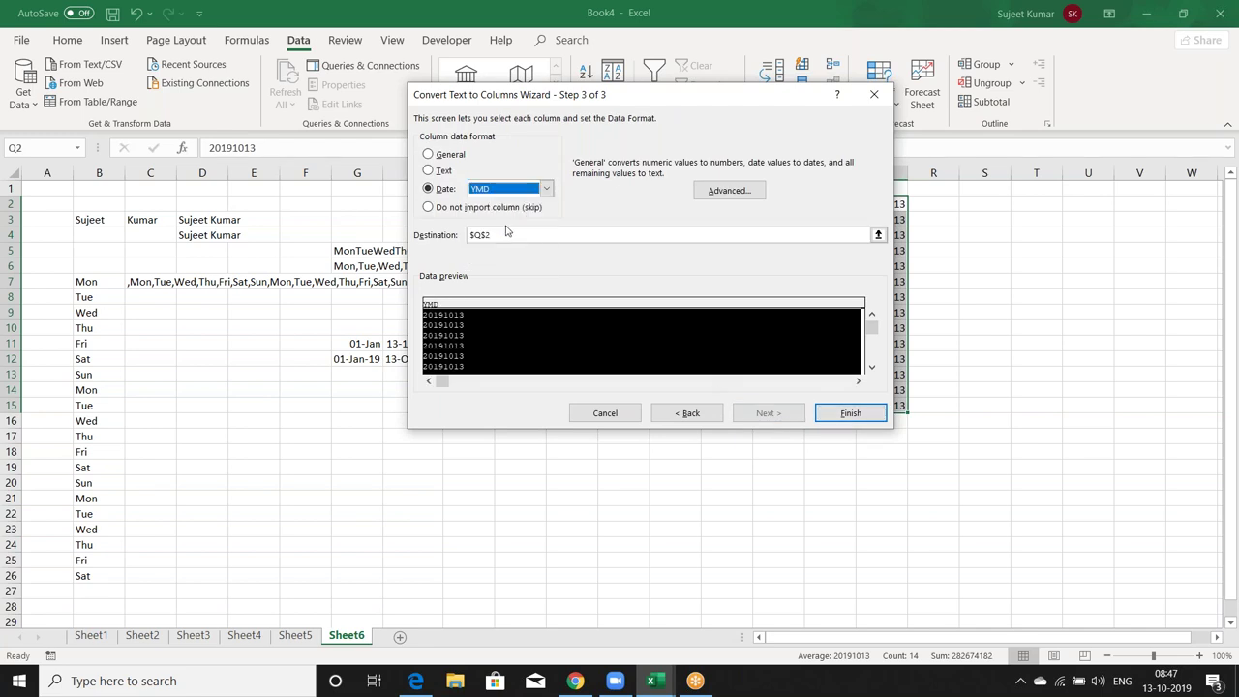
click(849, 413)
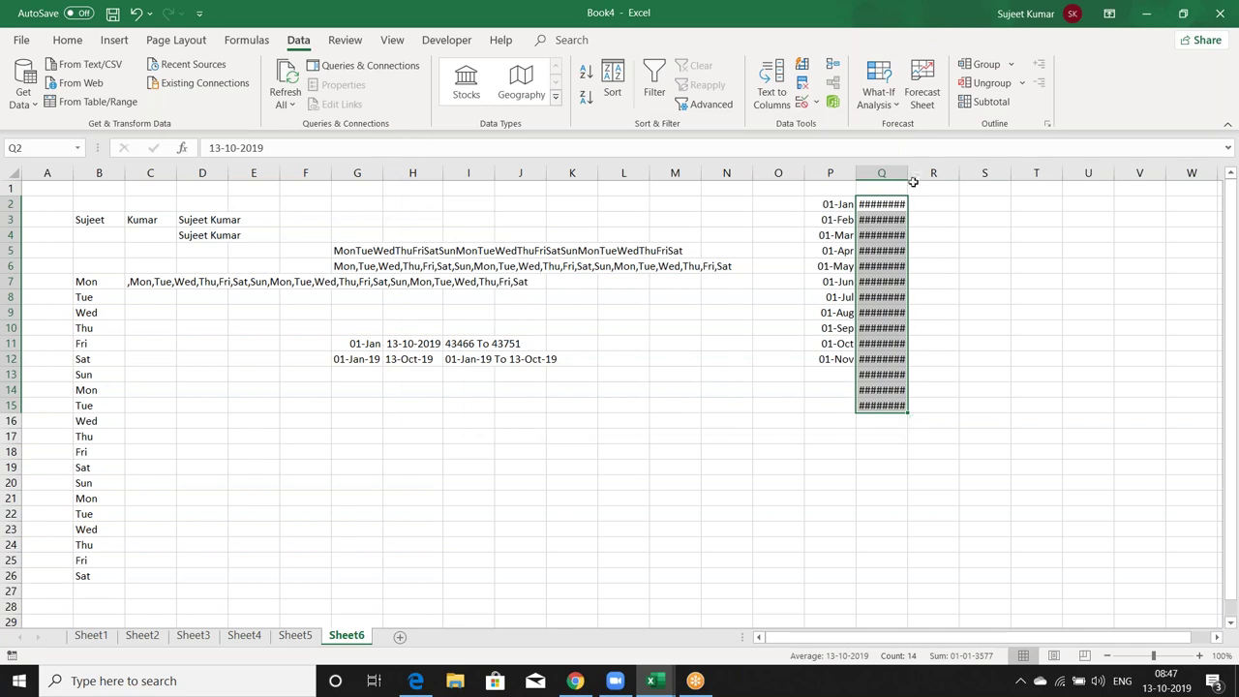
double_click(910, 172)
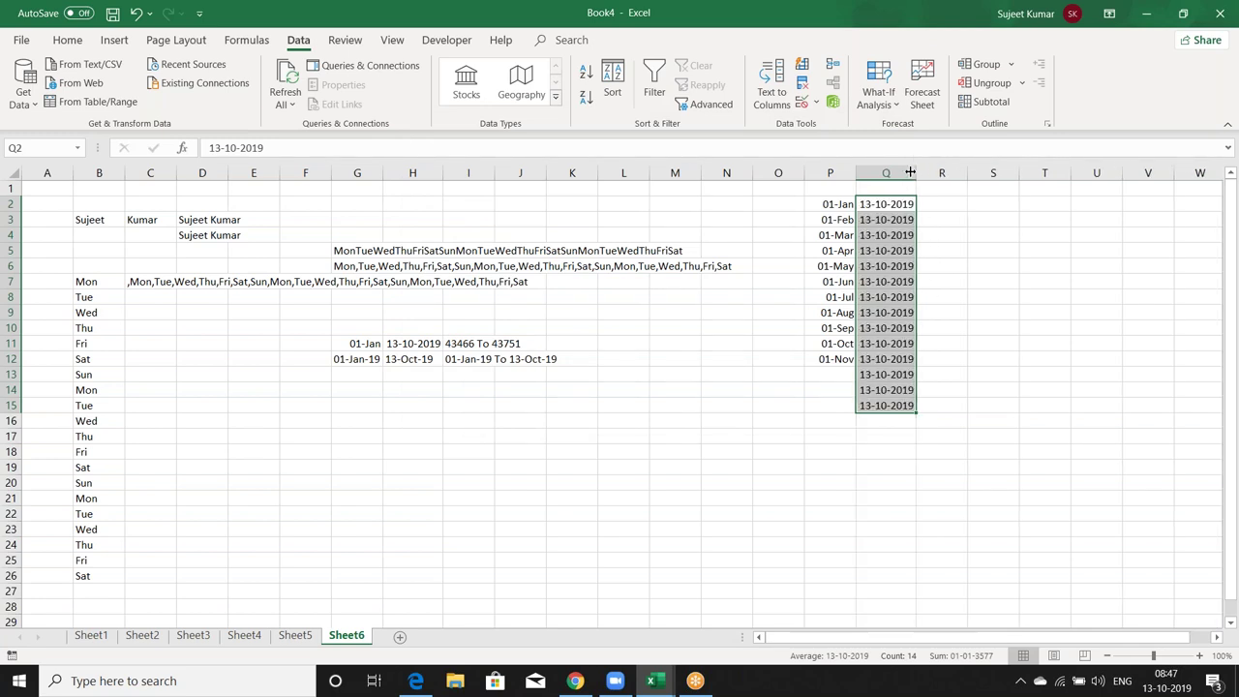
key(ctrl+z)
key(ctrl+z)
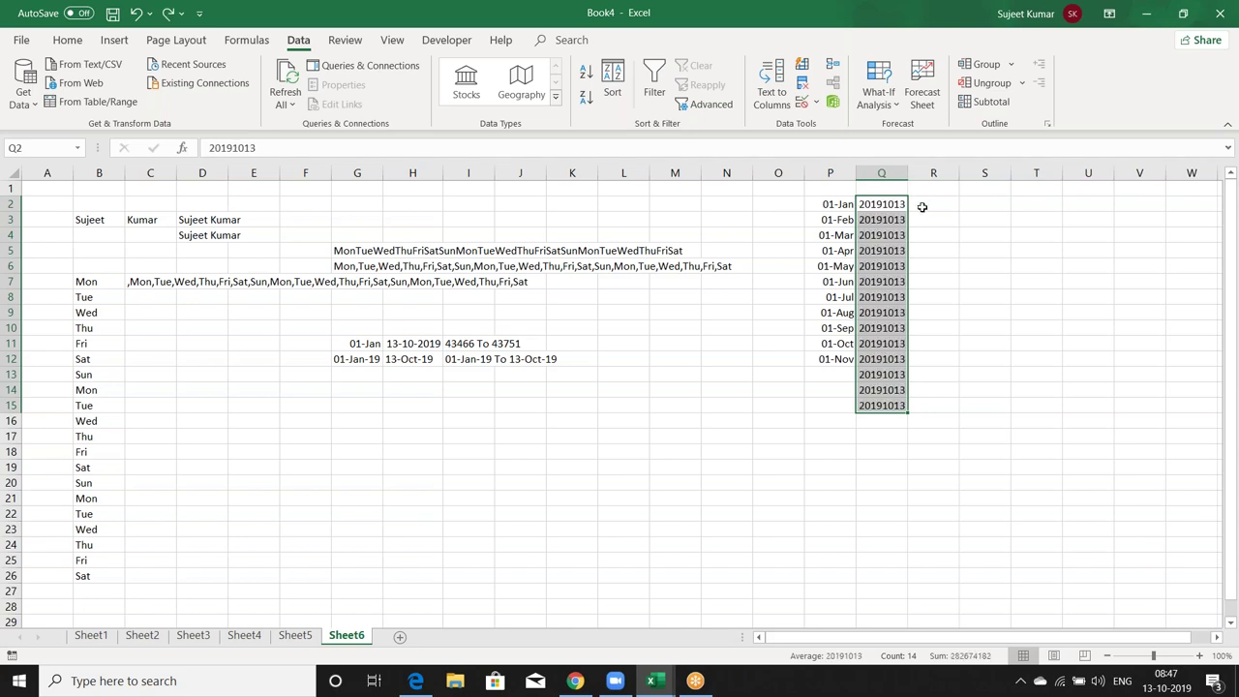
Put =LEFT(Q2,4) in R2 to extract the year 2019
click(923, 204)
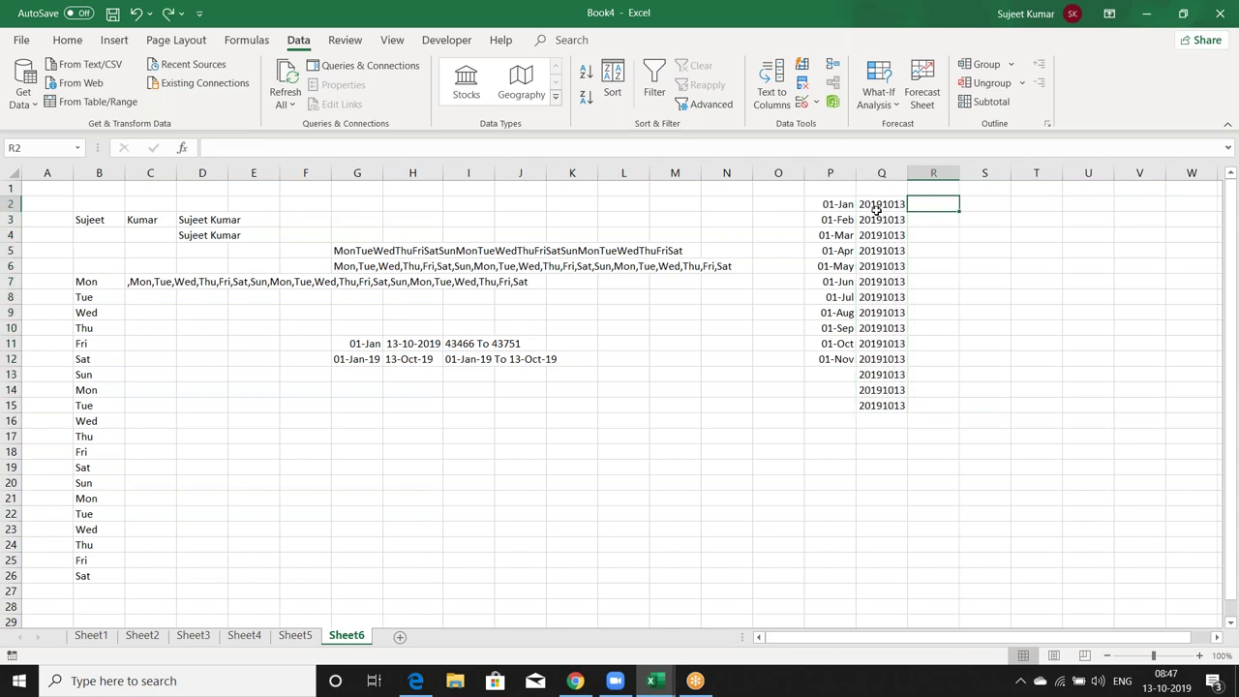
drag(876, 209, 880, 405)
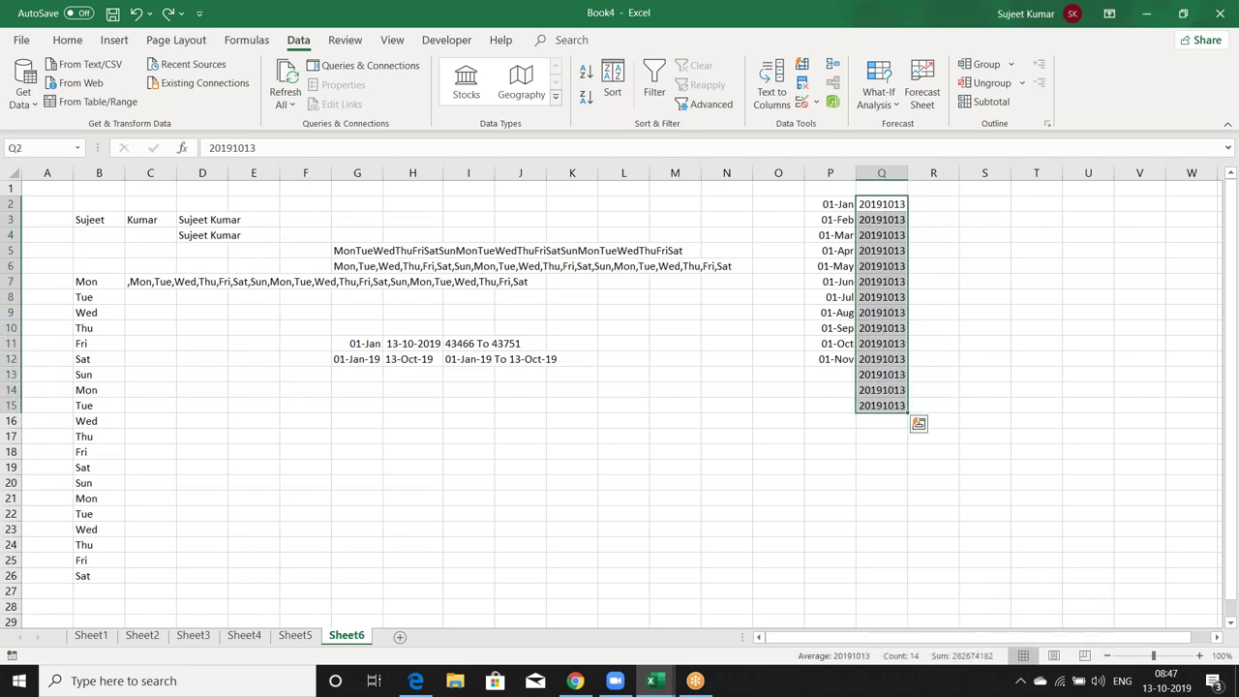
click(926, 204)
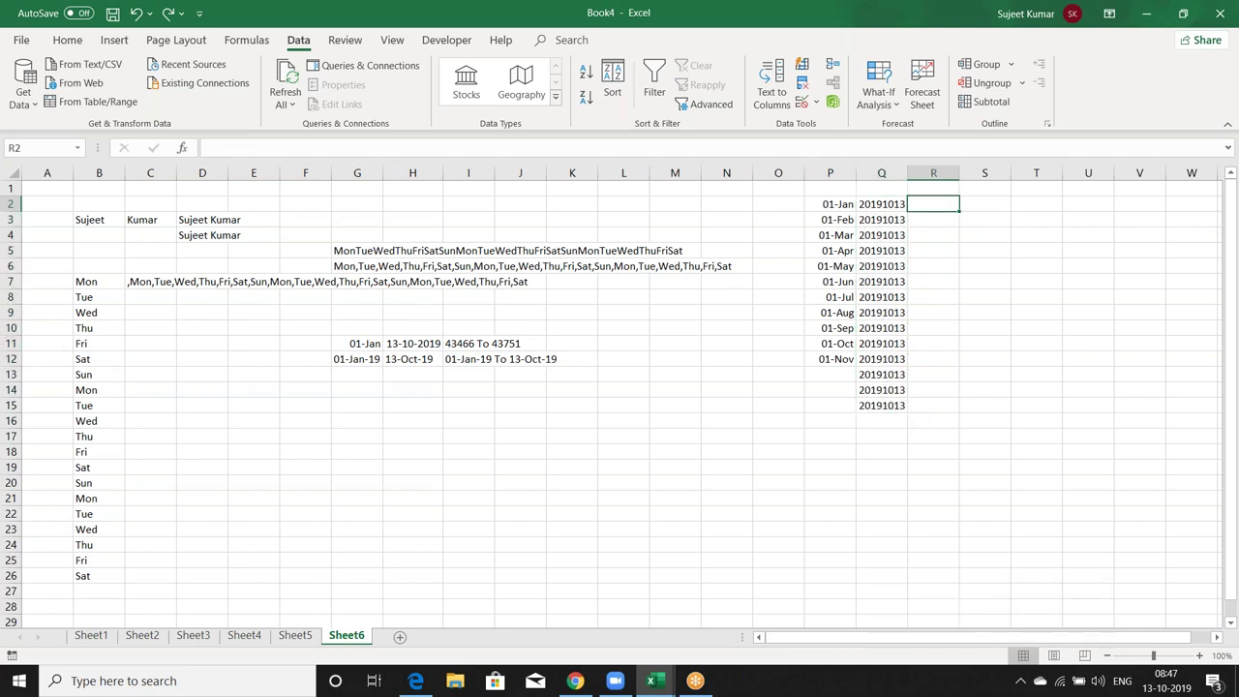
text(=)
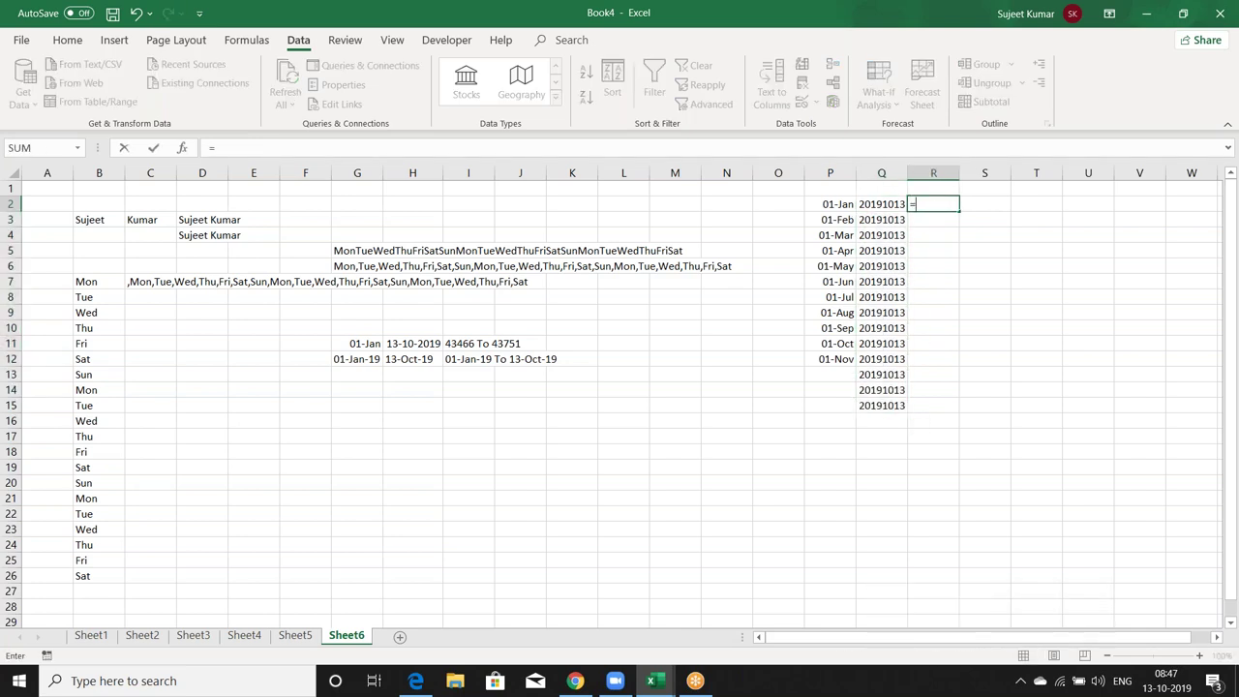
text(le)
key(Tab)
click(881, 204)
click(924, 204)
text(4FT(Q2)
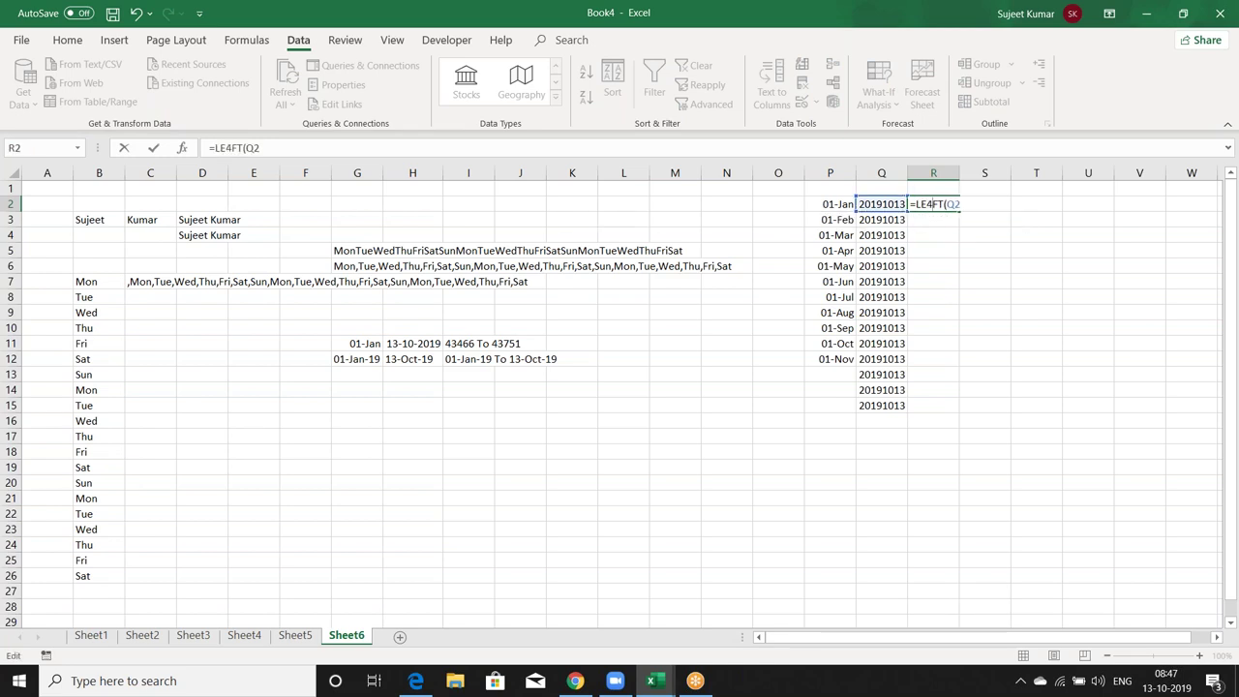
key(Escape)
text(=le)
key(Tab)
click(885, 204)
text(,4)
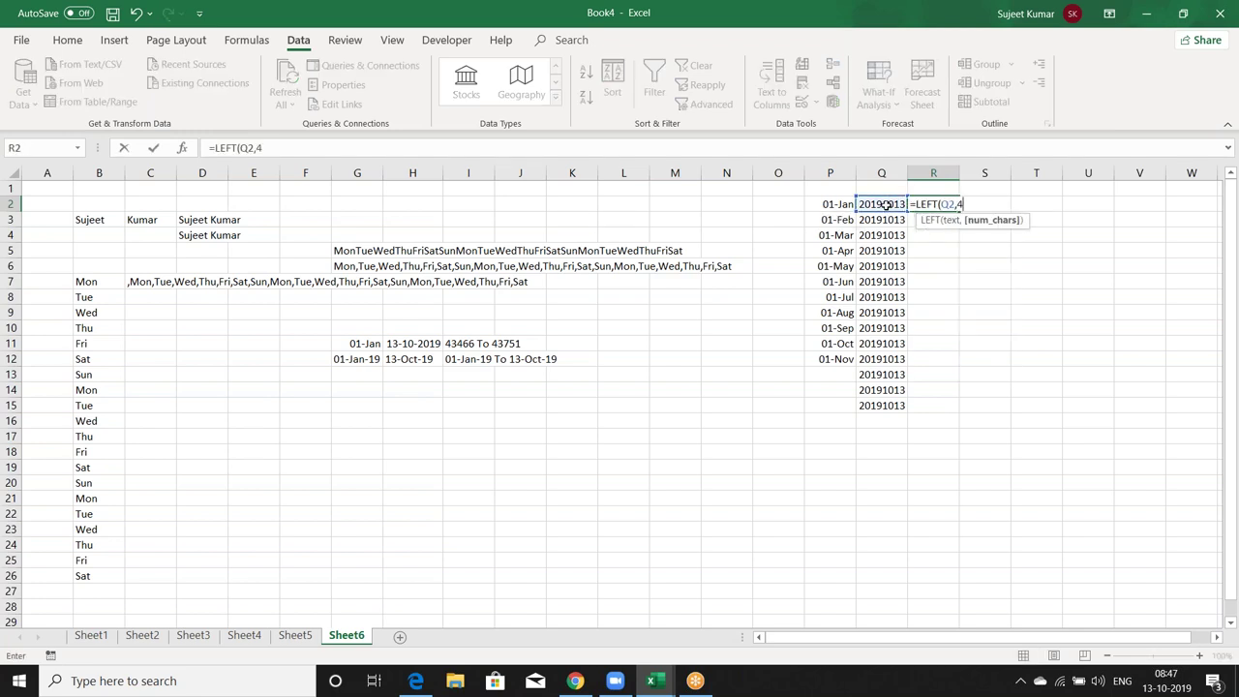
text())
key(Return)
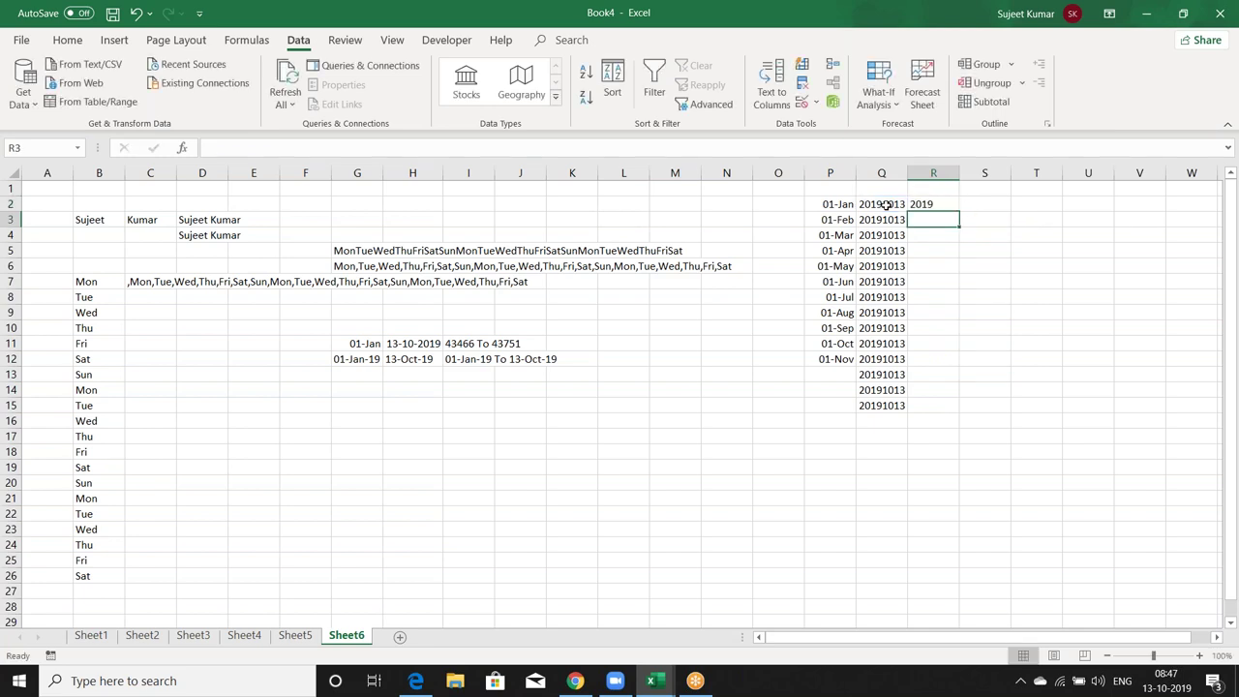
click(939, 202)
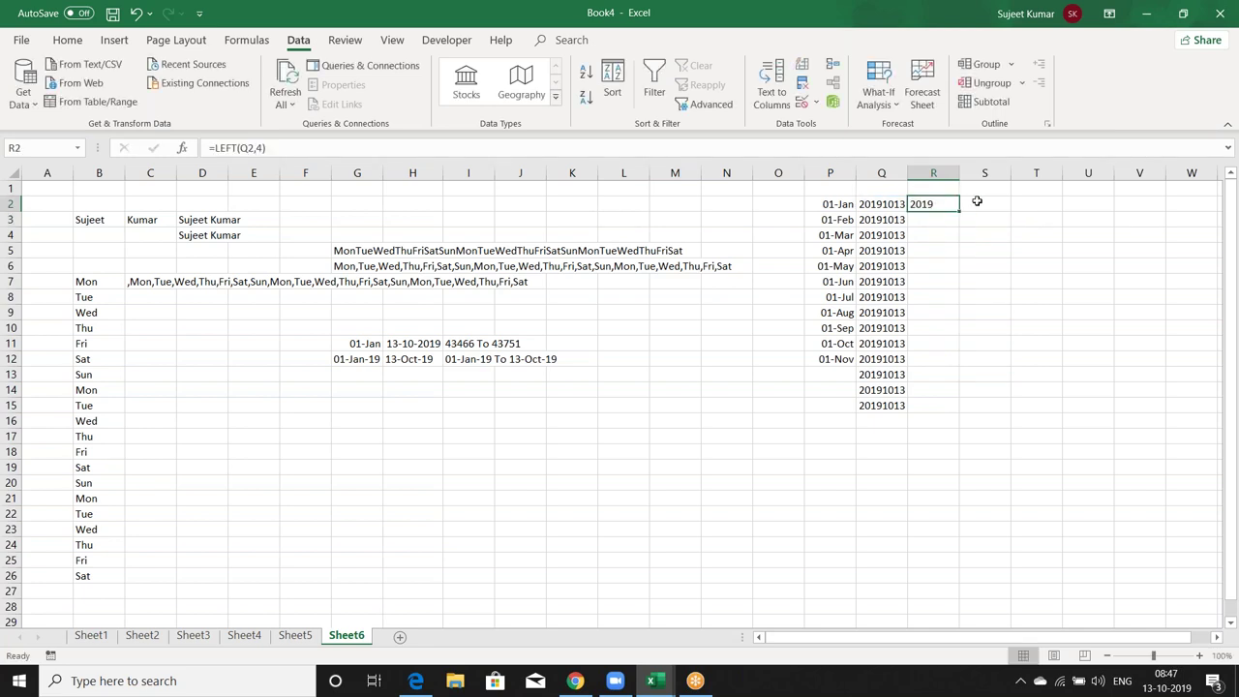
Put =RIGHT(Q2,2) in T2 to extract the day 13
click(1030, 207)
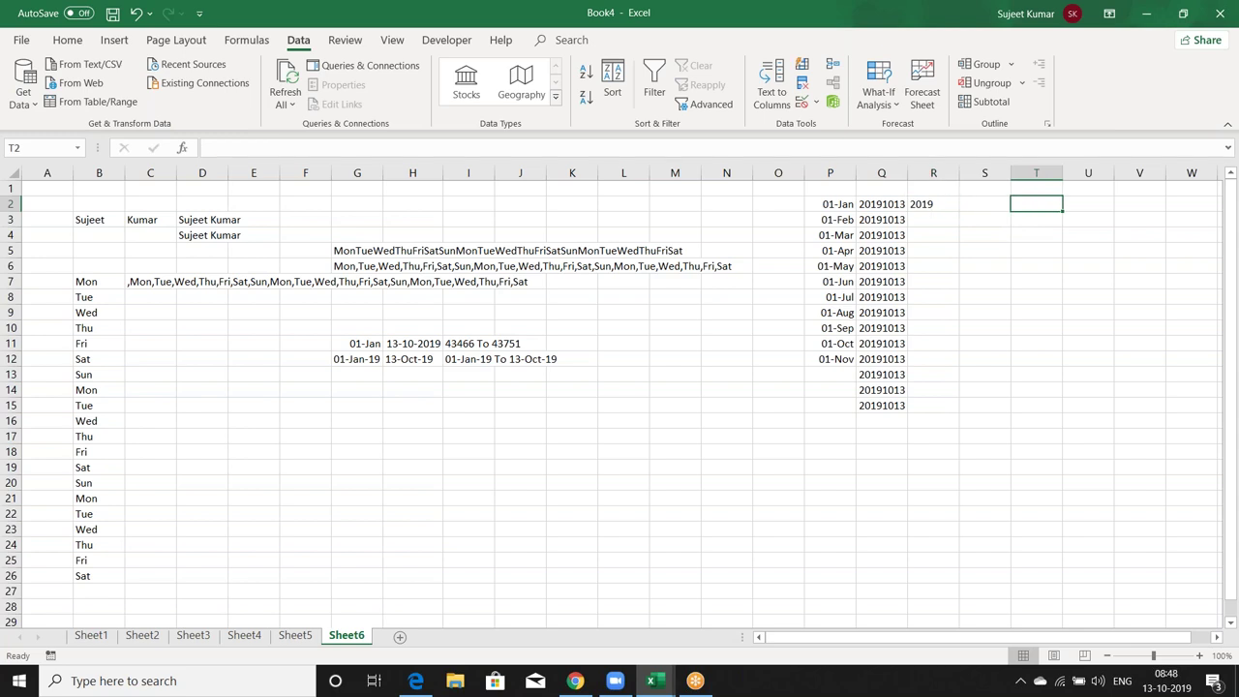
text(=RIGHT()
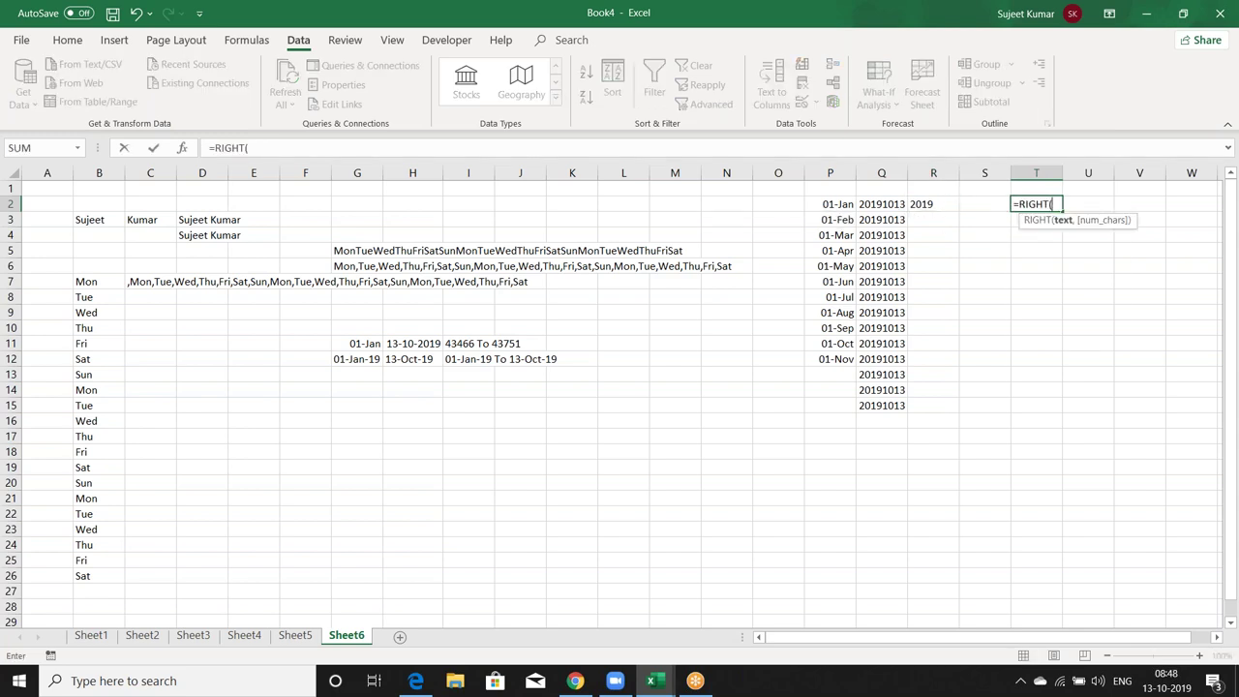
click(885, 203)
text(,)
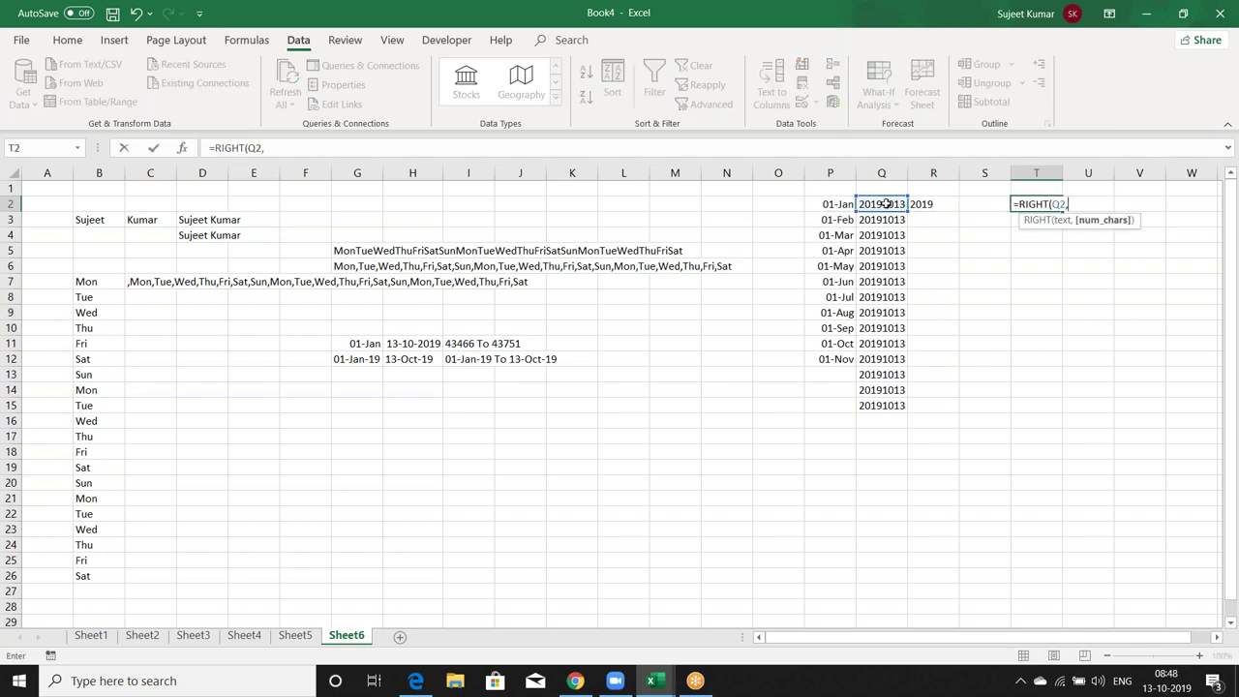
text(2))
key(Return)
Put =MID(Q2,5,2) in S2 for the month 10, then begin a DATE formula in U2
key(Up)
key(Left)
text(=mid()
click(886, 204)
text(,5,2)
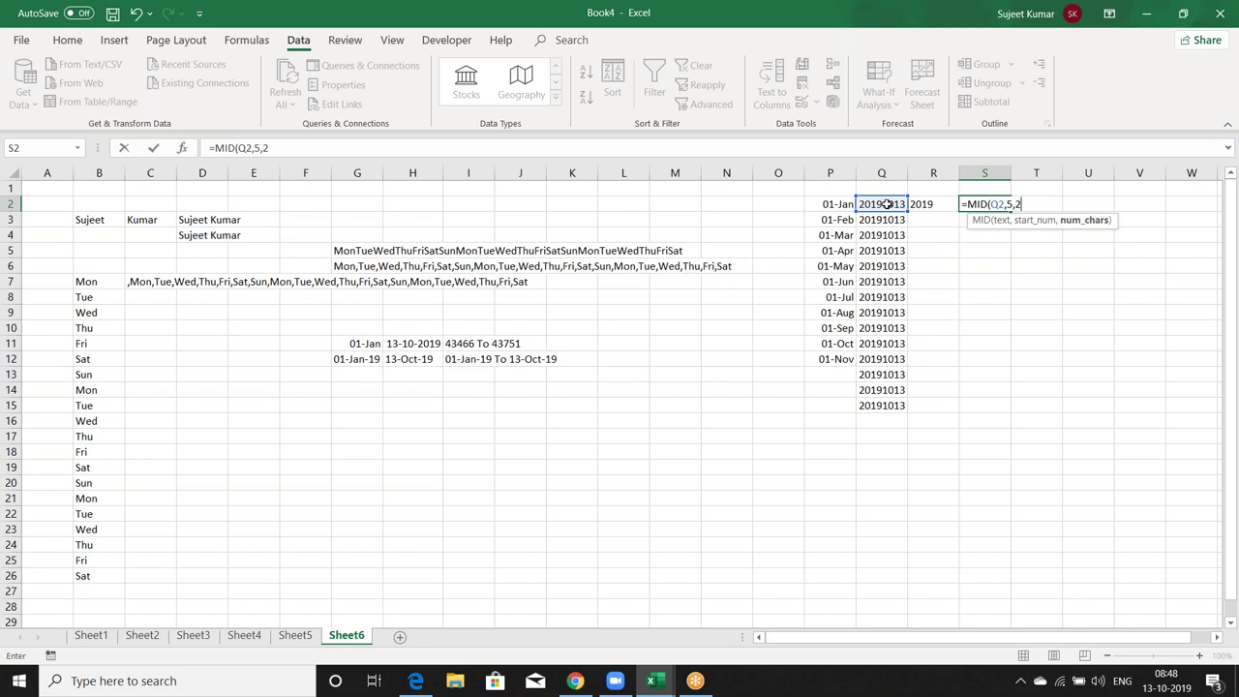
key(Return)
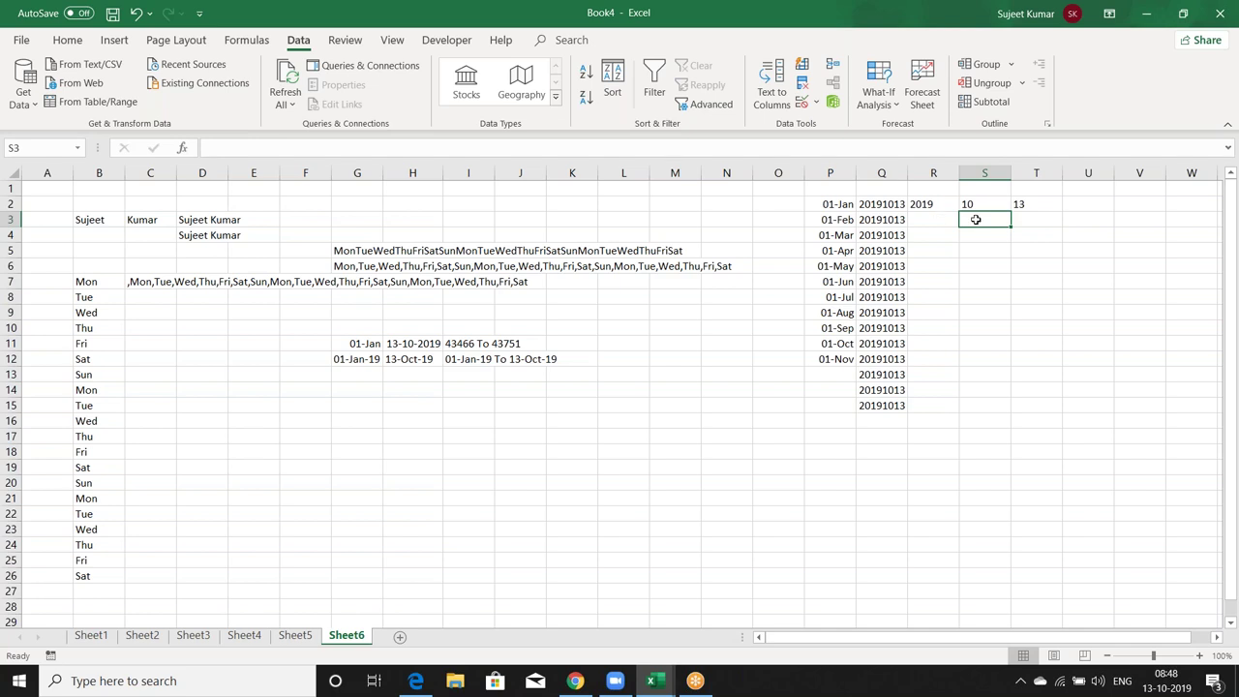
click(1081, 201)
text(=date )
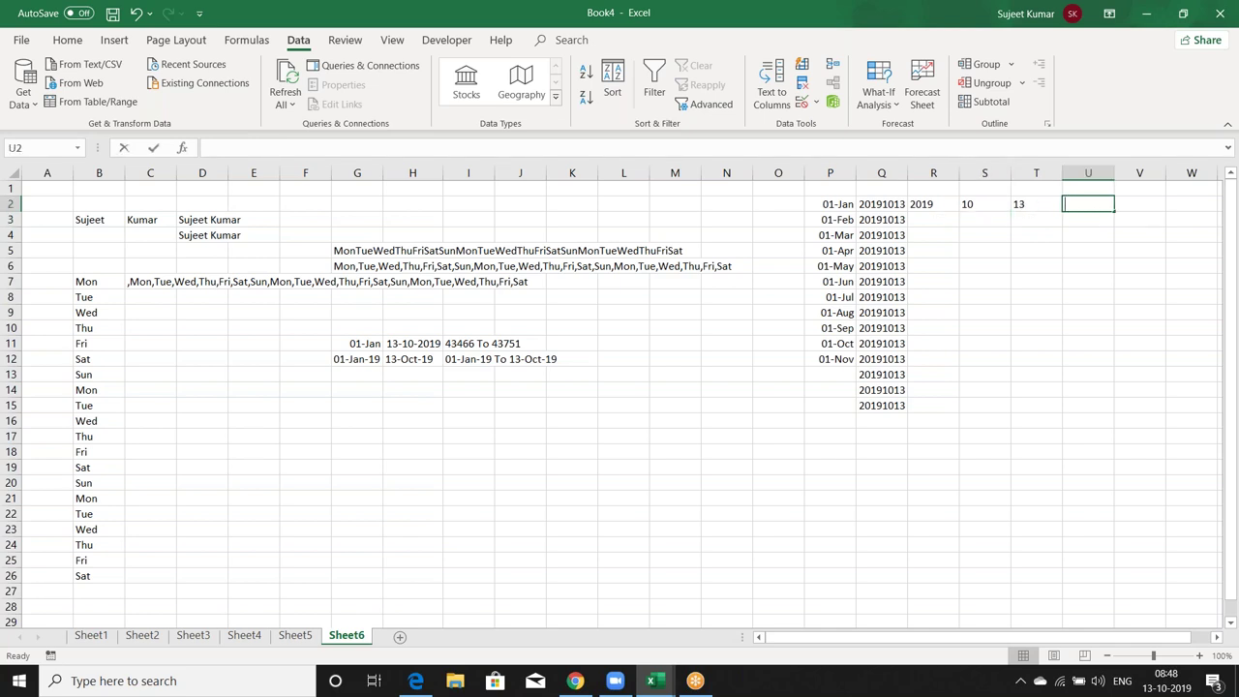
text(()
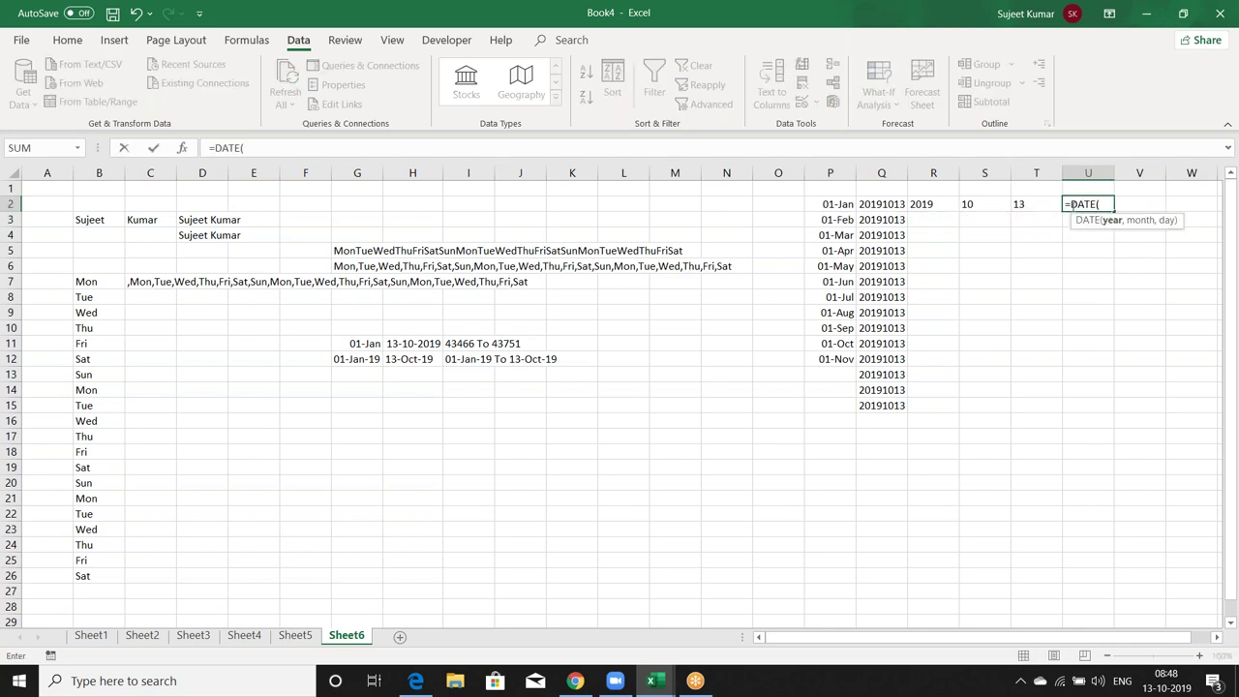
Complete =DATE(R2,S2,T2) in U2 to rebuild 13-10-2019 from year, month and day, then recheck it
click(937, 201)
text(,)
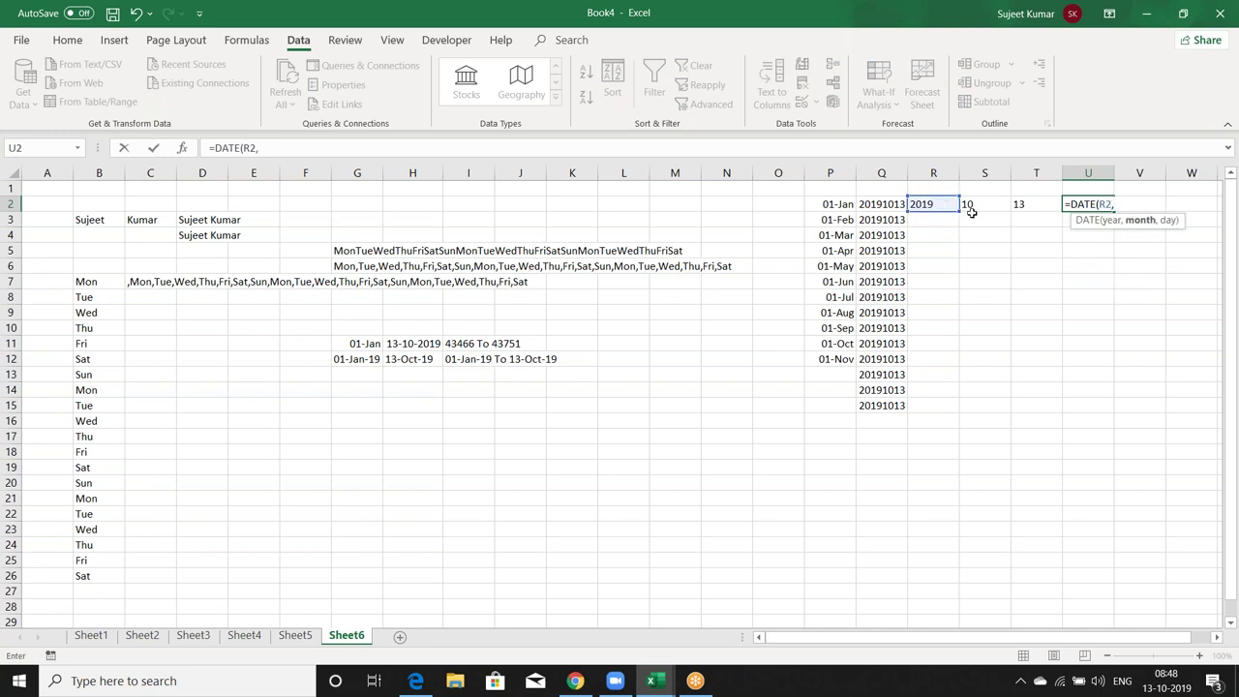
click(976, 207)
text(,)
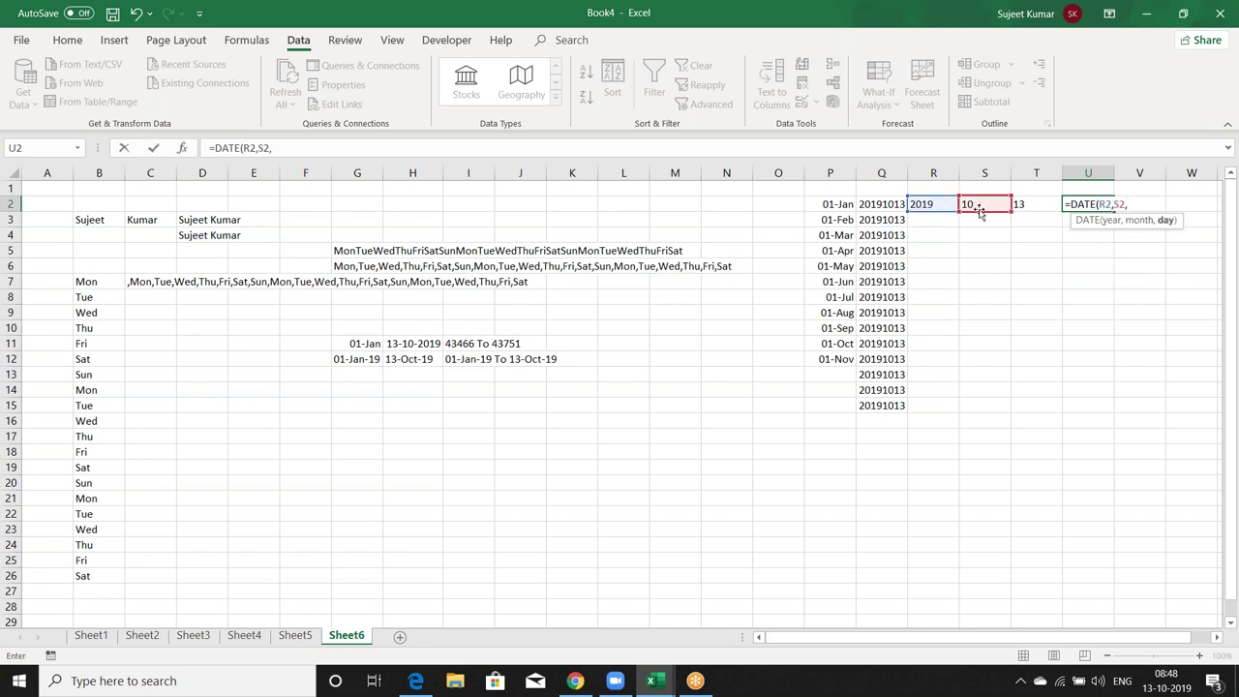
click(1028, 201)
text())
key(Return)
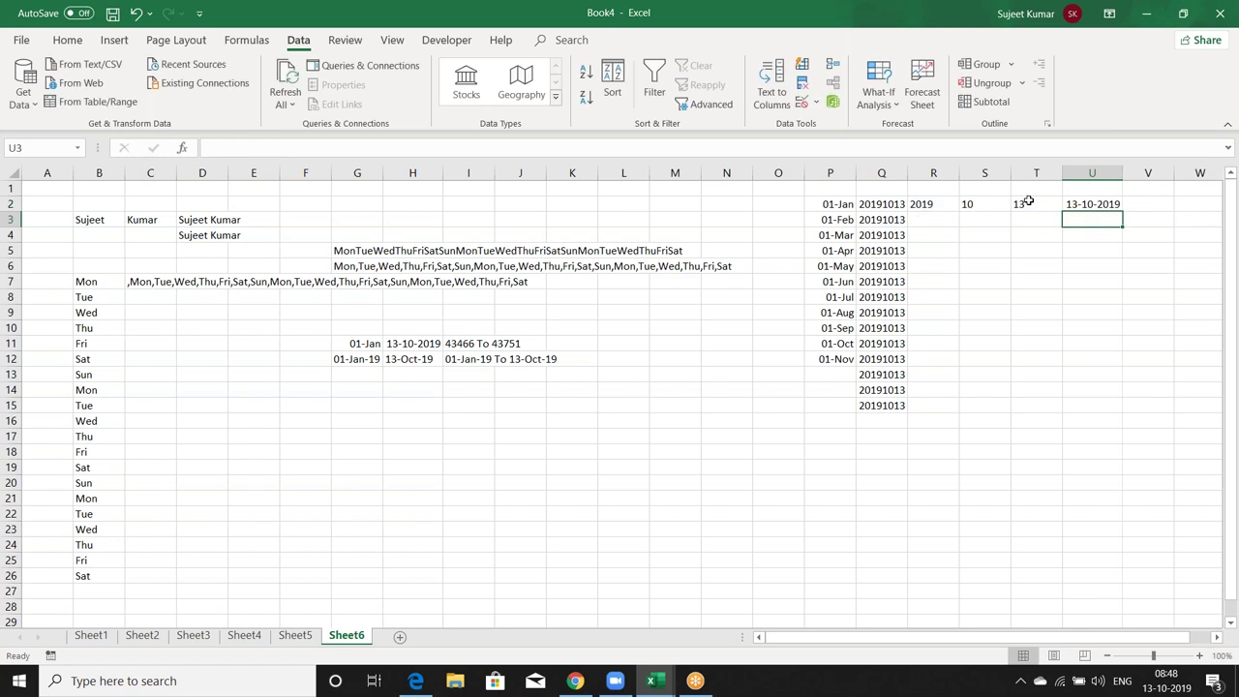
key(Up)
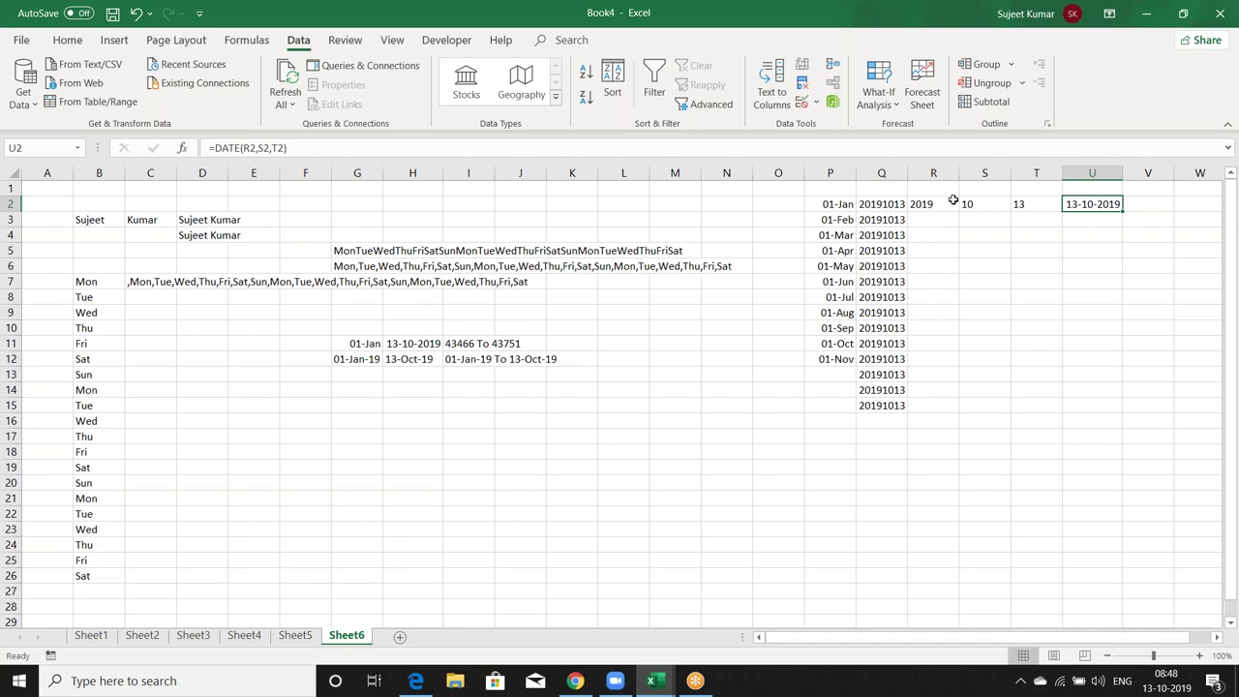
Enter the class time 8pm in G17 and the days Mon fri in G18
click(349, 441)
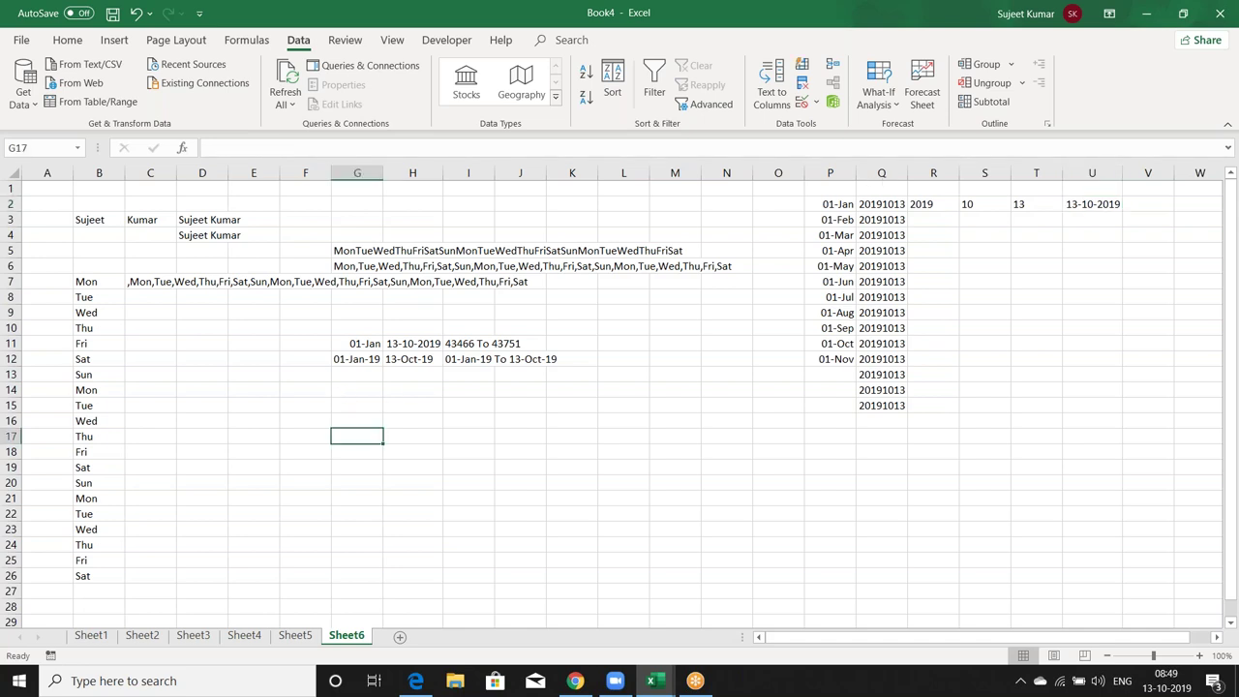
text(8pm)
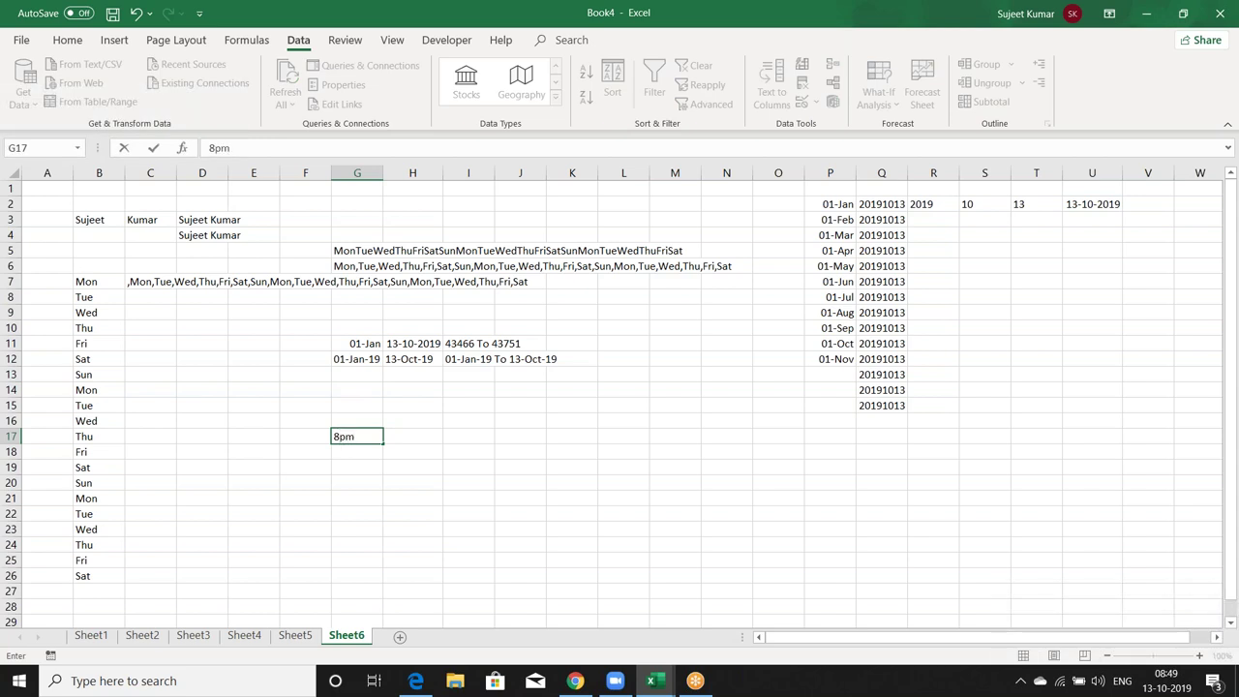
key(Return)
text(Mon )
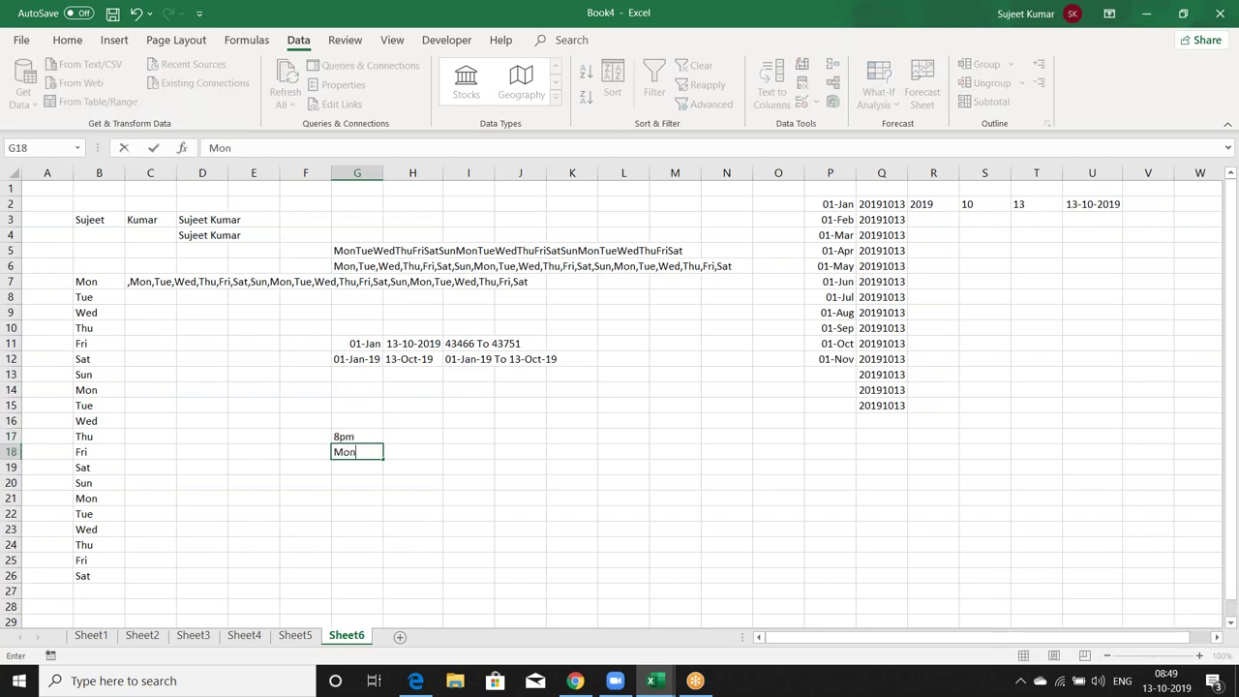
text(fri)
key(Return)
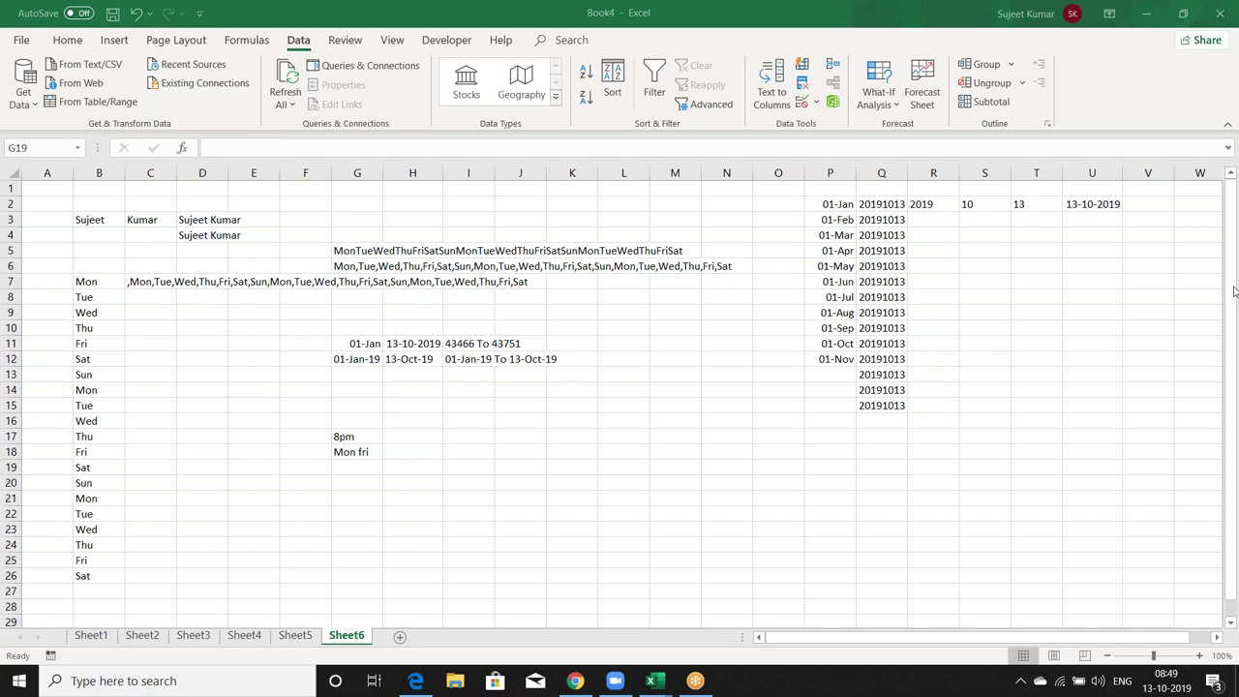
Enter the course Advanced Excel in H17 and its duration 45m to 1h in F17
click(406, 440)
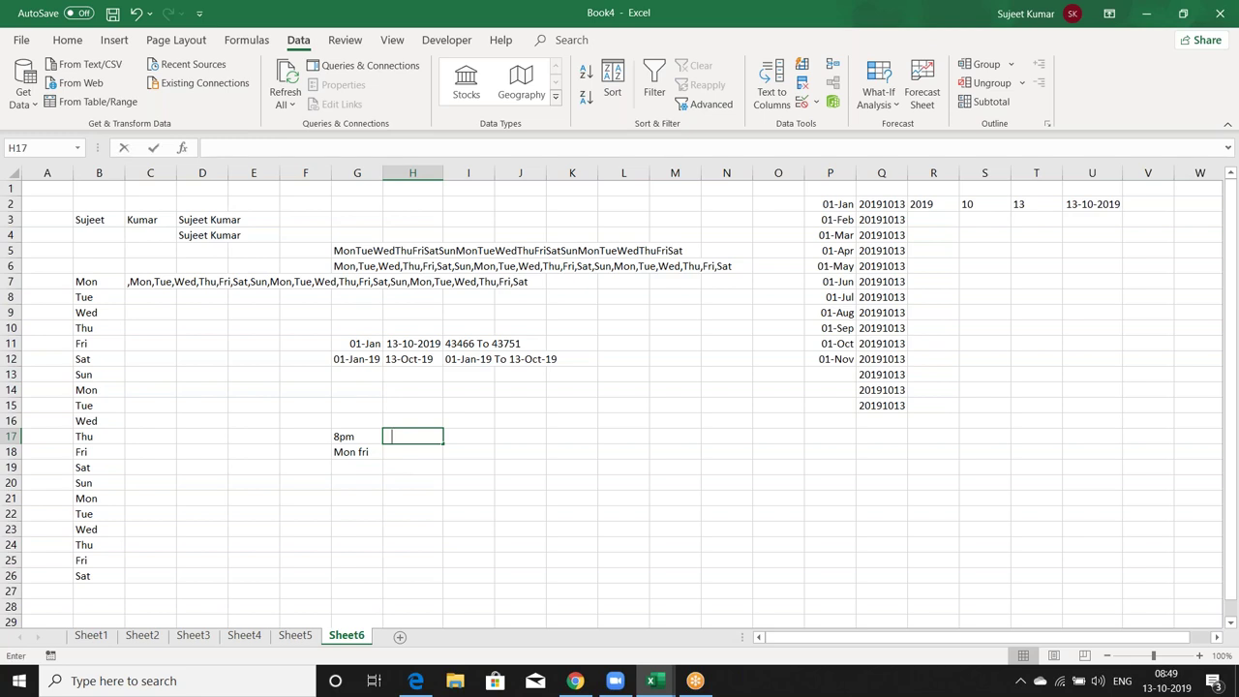
text(Advanced Excel)
key(Return)
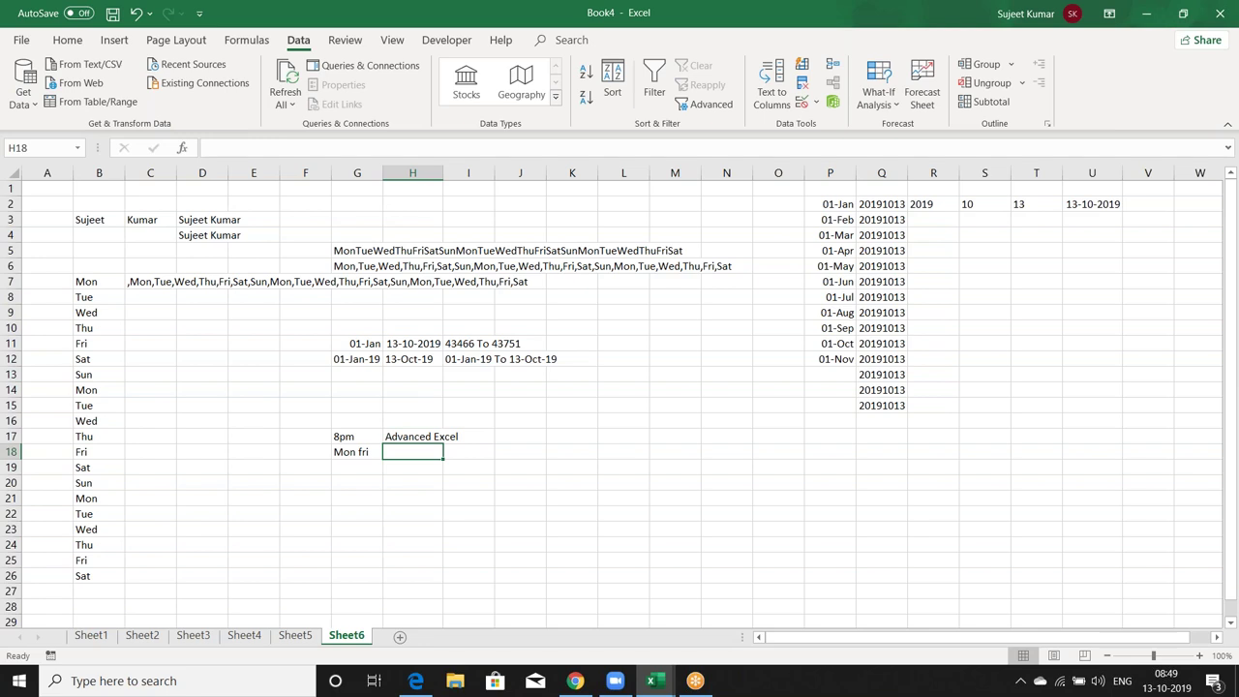
key(Left)
key(Left)
key(Up)
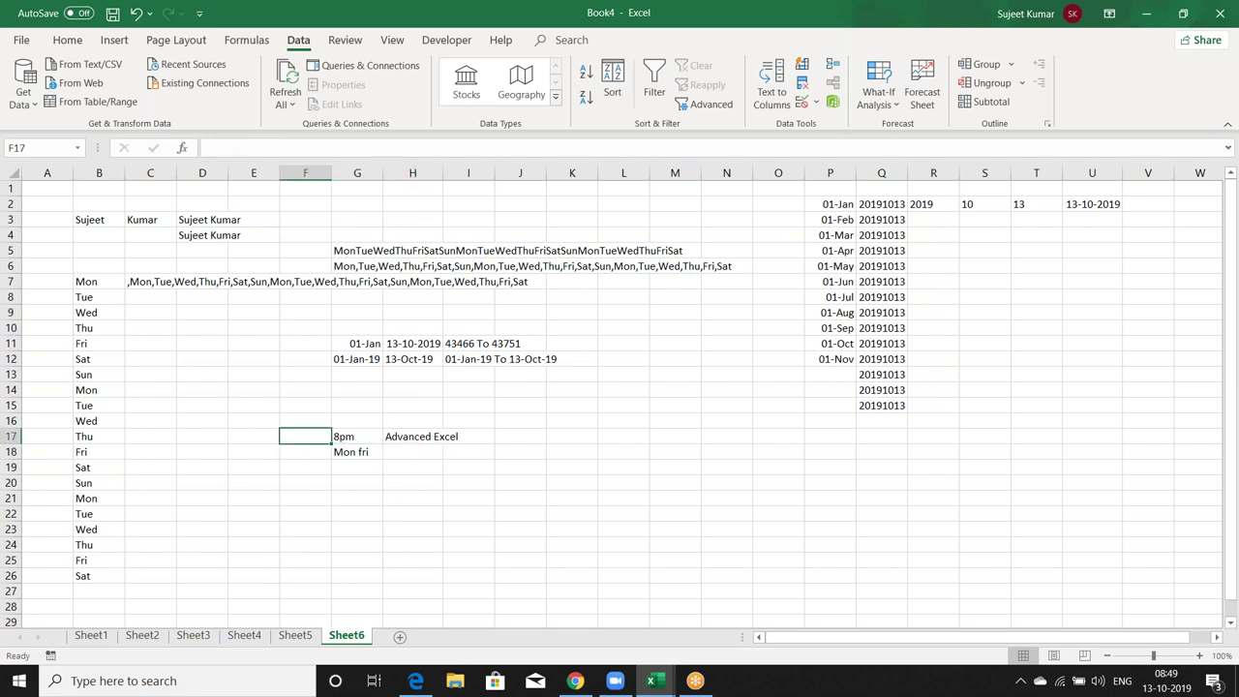
text(45)
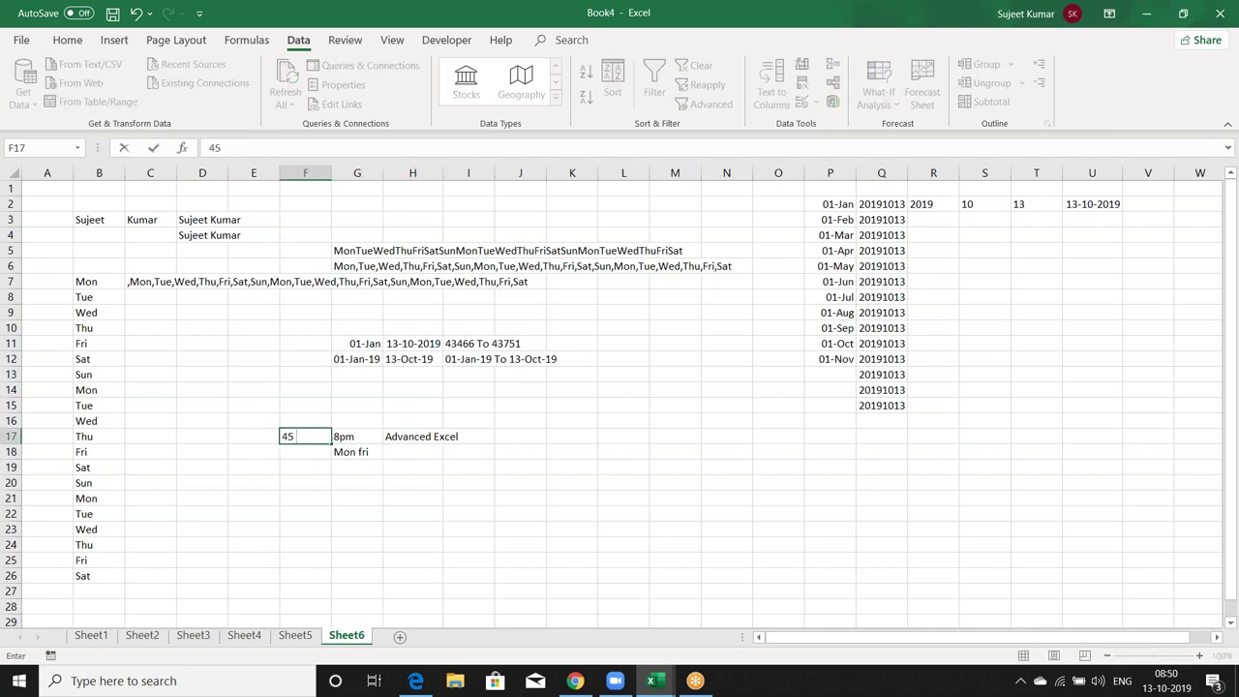
text(m to 1)
text(h)
key(Return)
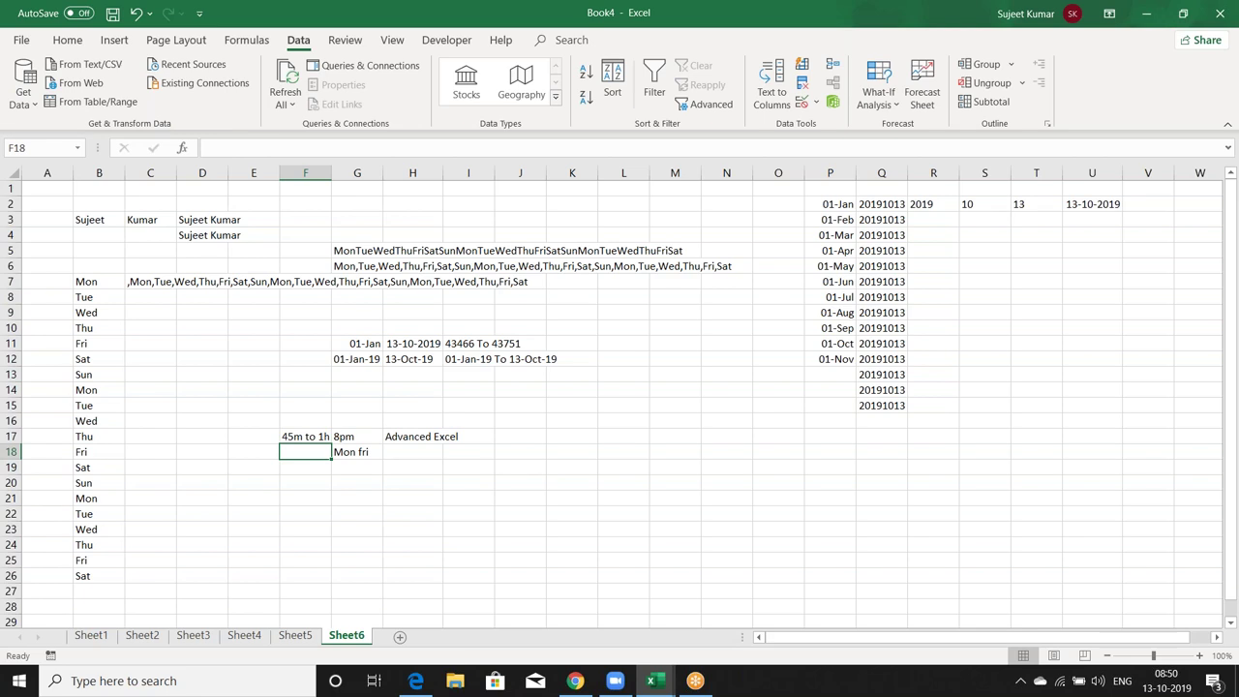
Enter the course VBA in H19 and its time 10.15PM in G19
key(Down)
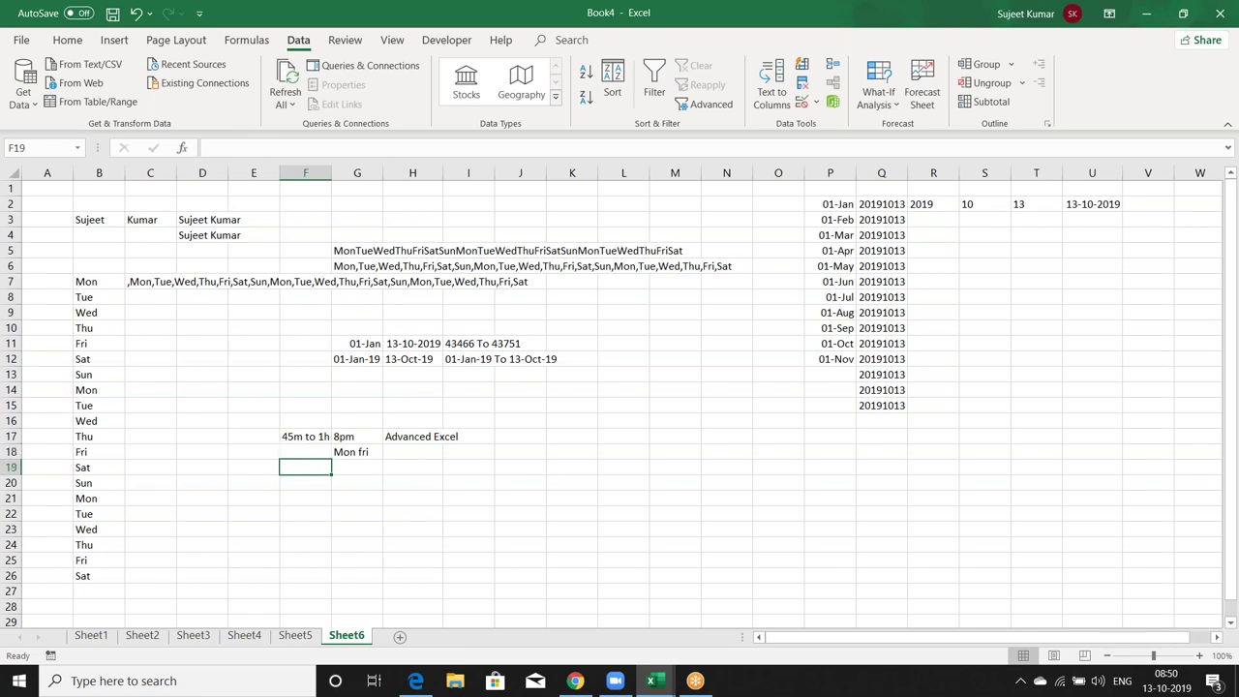
key(Right)
key(Right)
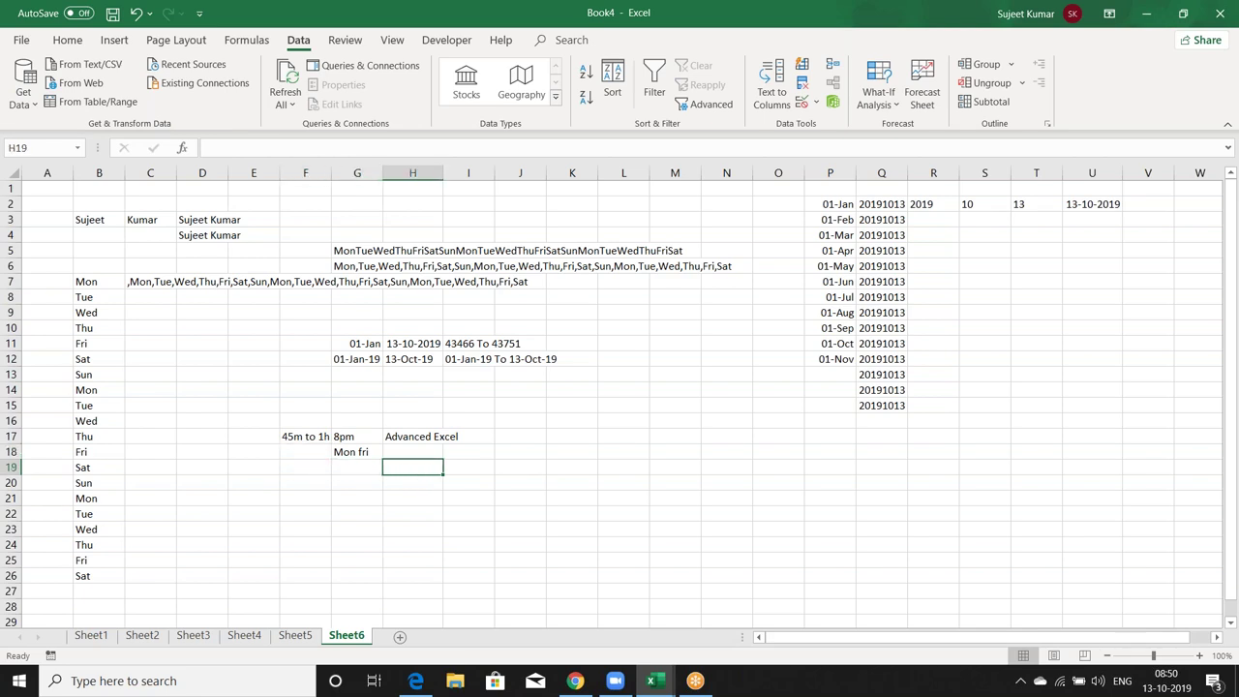
text(VBA)
key(Return)
key(Left)
key(Up)
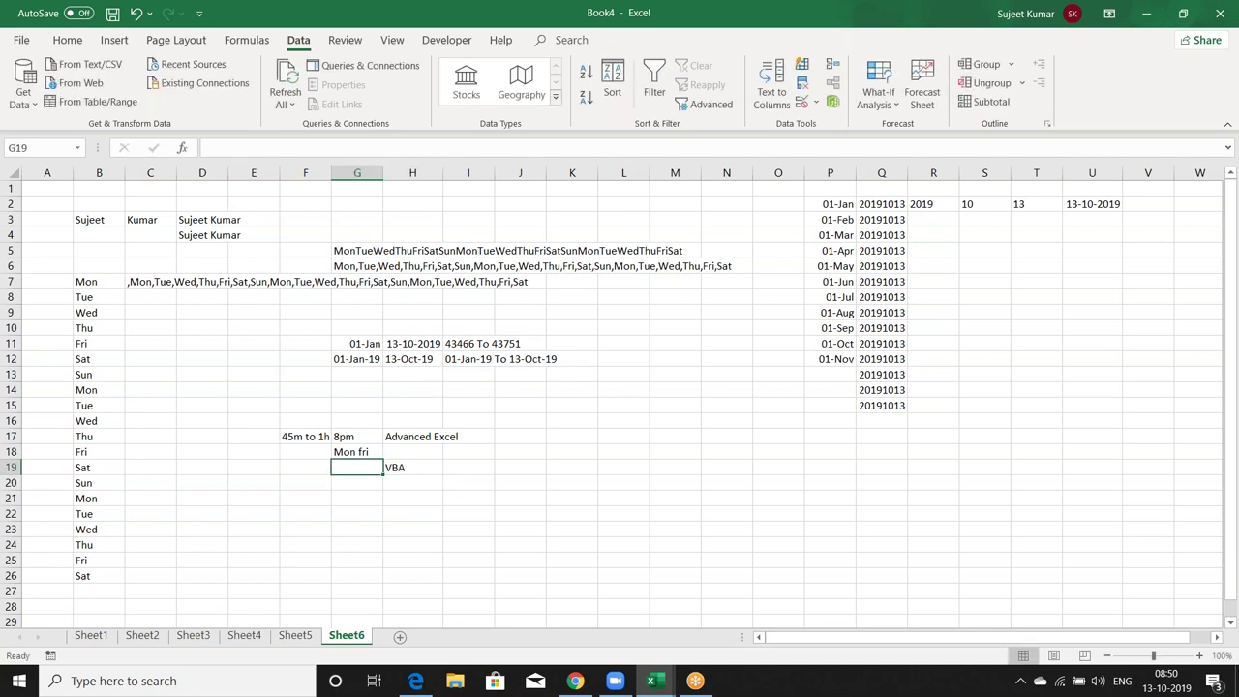
key(Down)
click(356, 468)
text(22)
key(BackSpace)
key(BackSpace)
text(10.)
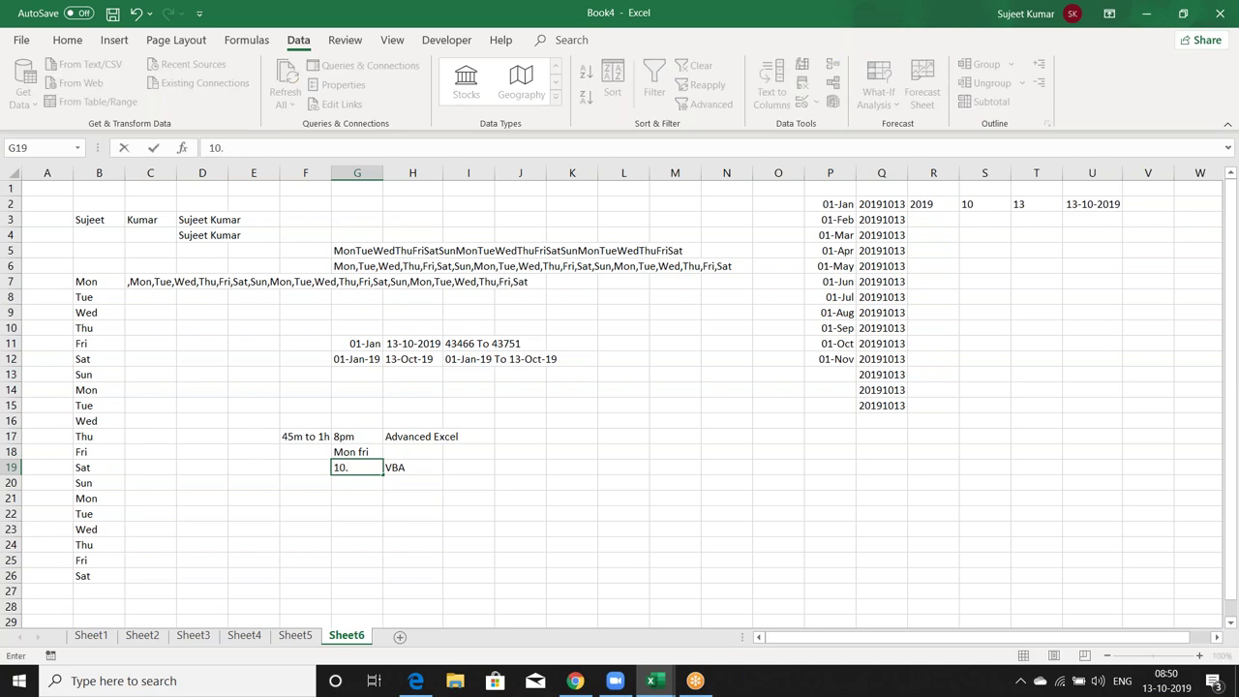
text(15)
text(PM)
key(Return)
Copy Mon fri from G18 into G20, add the 40mt duration in F19, and review the notes
key(Up)
key(Up)
key(ctrl+c)
key(Down)
key(Down)
key(Return)
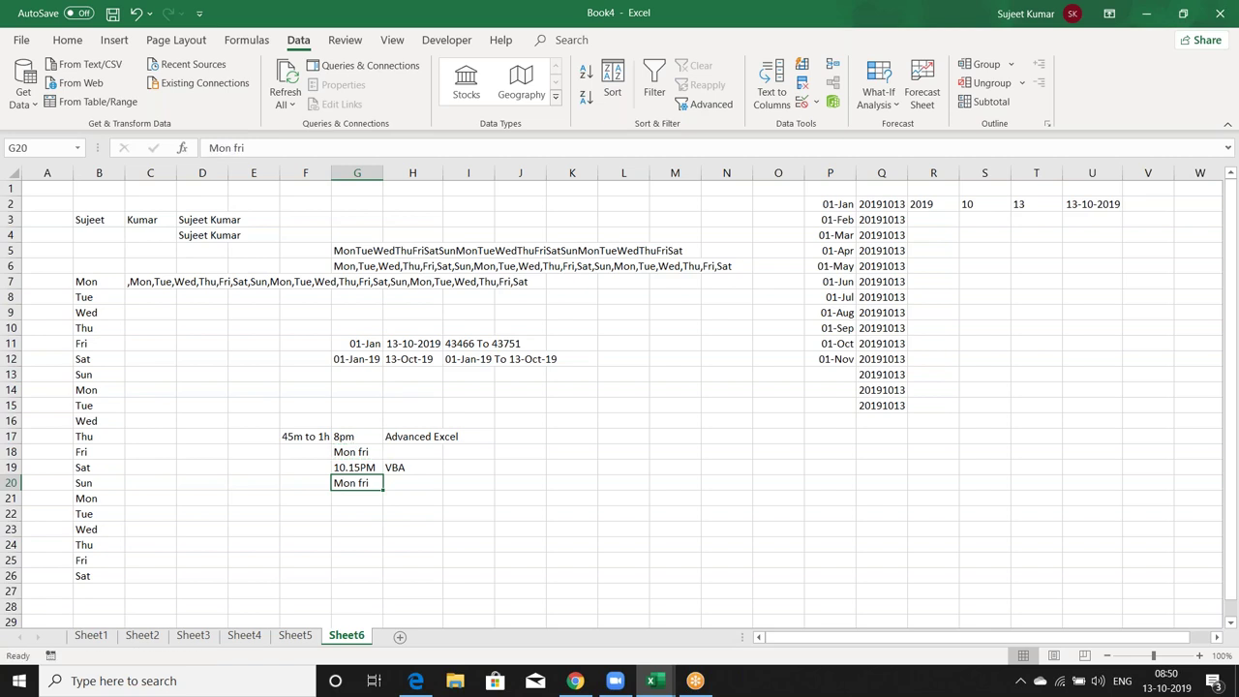
key(Left)
key(Up)
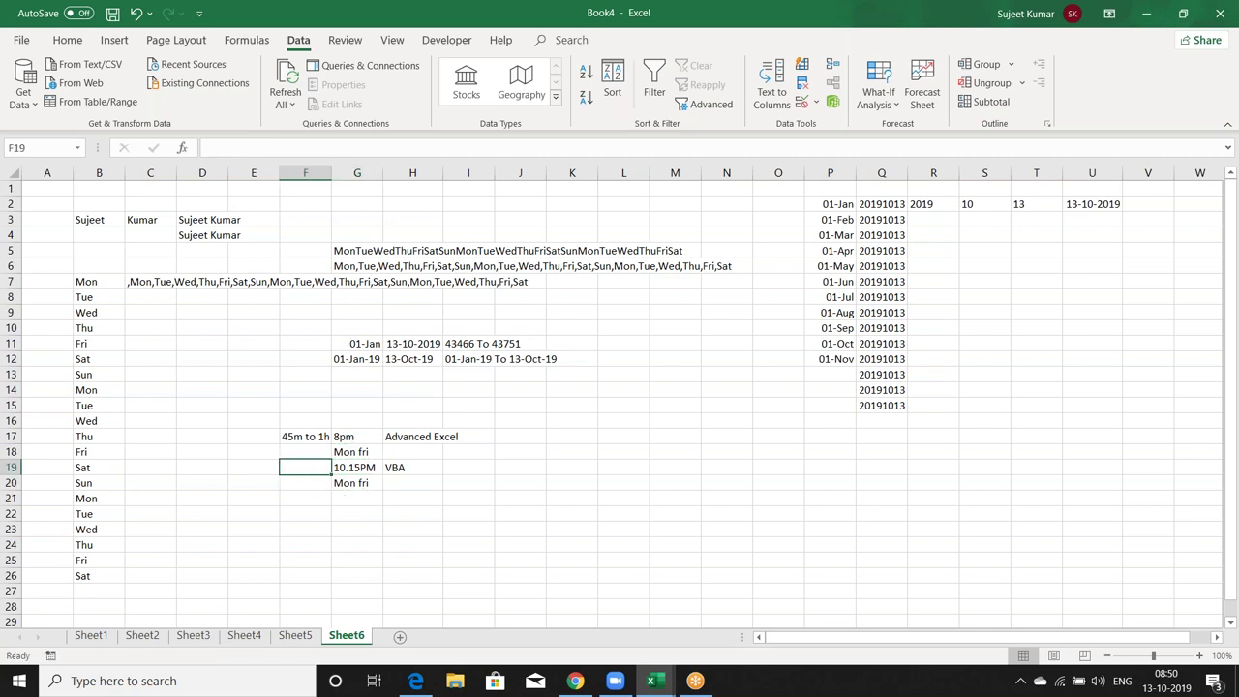
text(40mt)
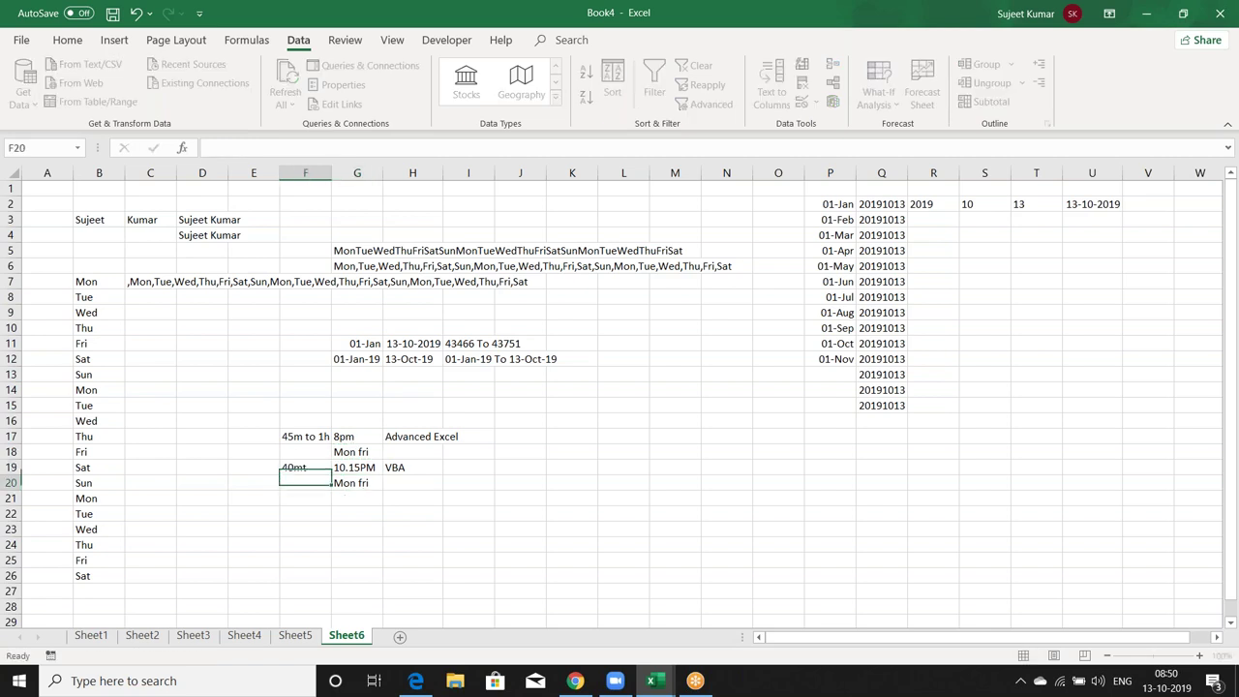
key(Return)
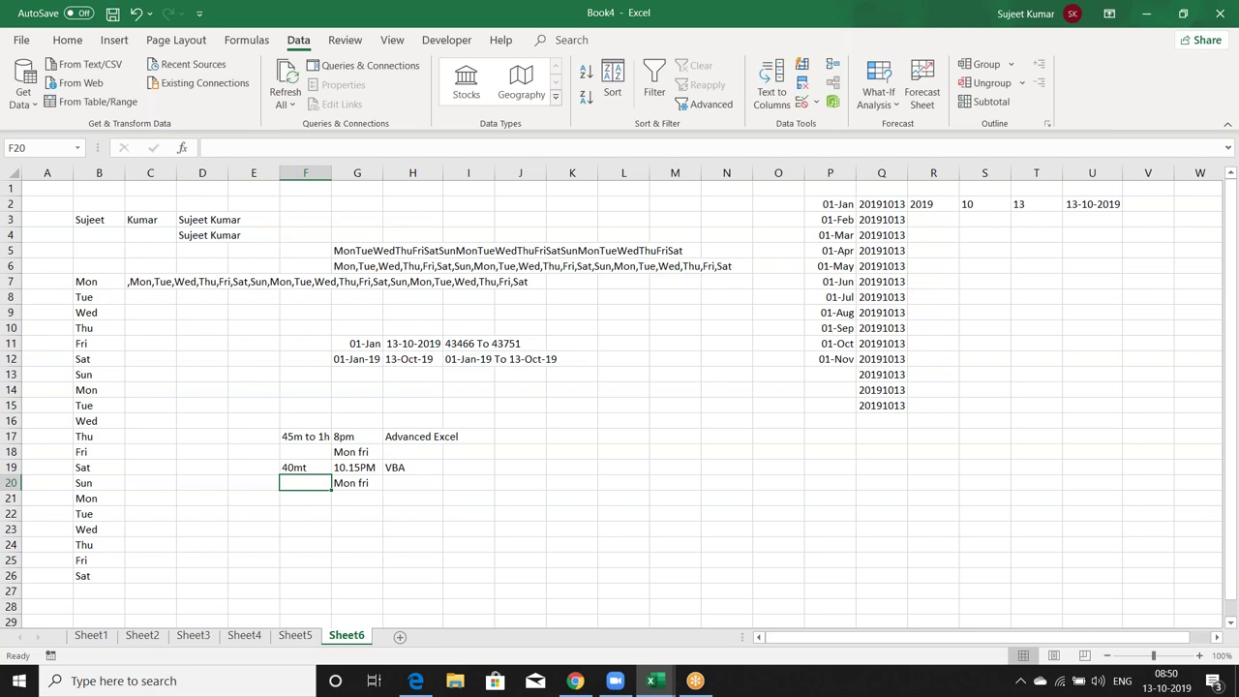
key(Up)
key(Right)
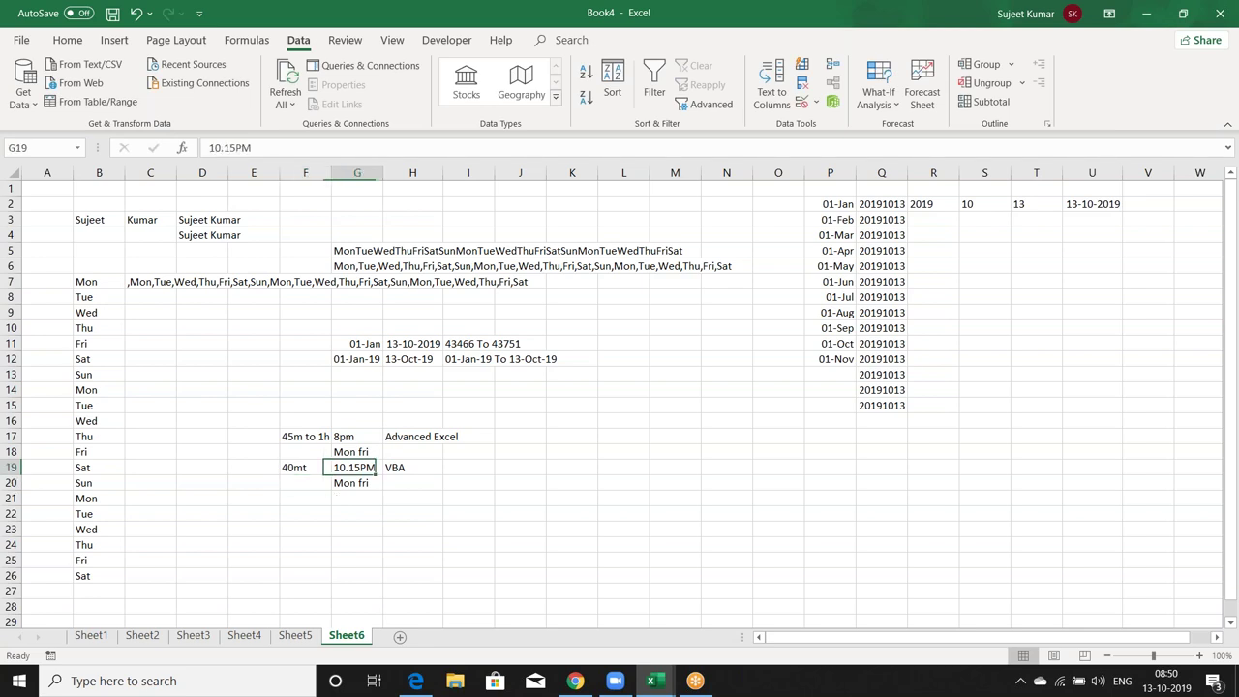
click(356, 437)
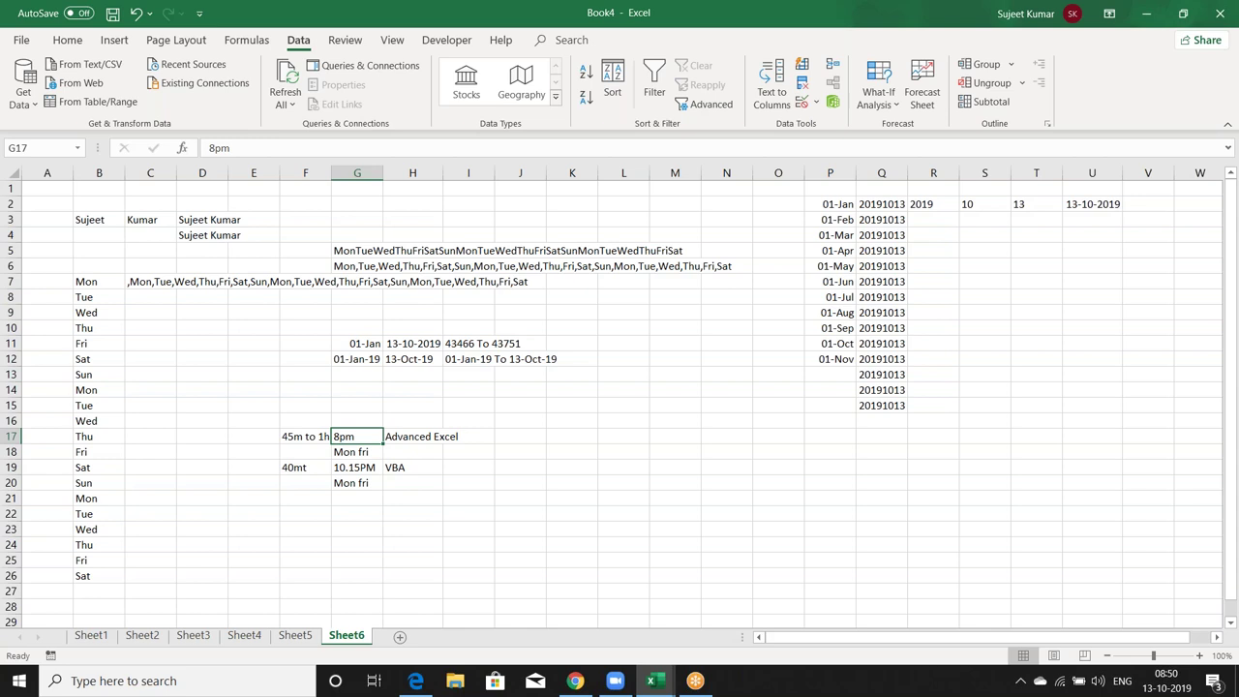
click(305, 436)
Enter the Advanced Excel fees: 7500 in E17 and 15000 in D17
click(254, 436)
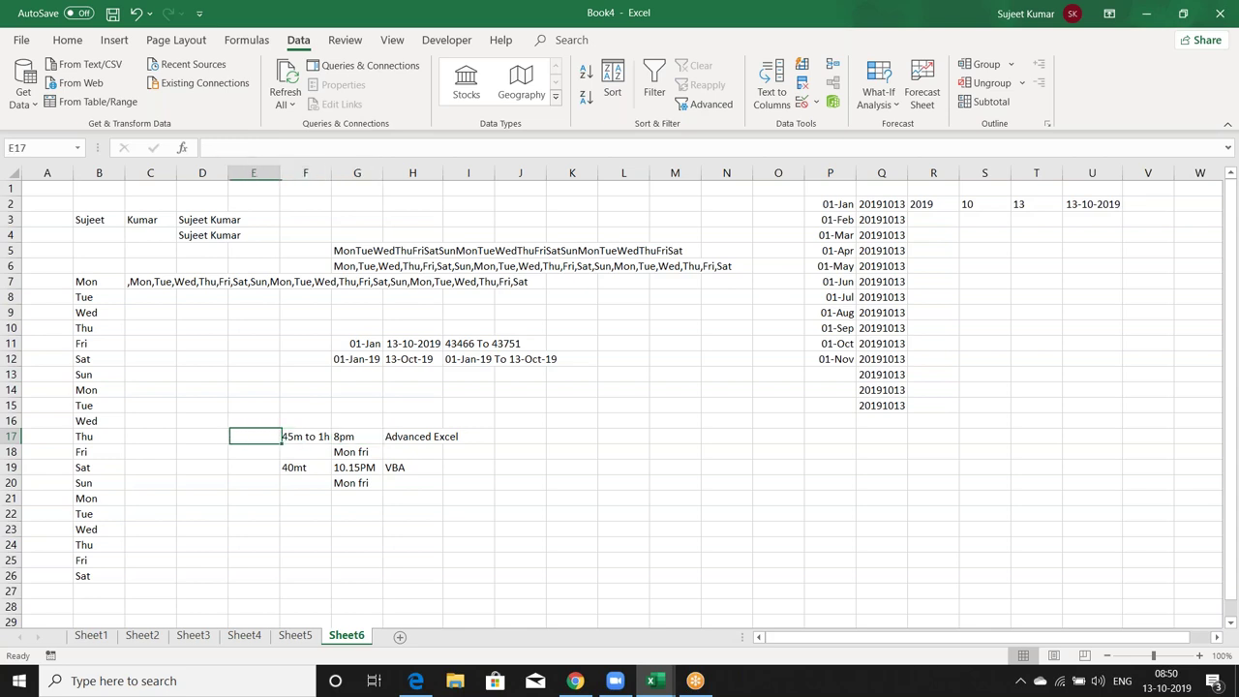
text(7500)
key(Return)
click(254, 436)
click(202, 437)
text(15000)
key(Return)
Enter the VBA fee 10000 in E19, then minimise Excel to show the desktop
key(Down)
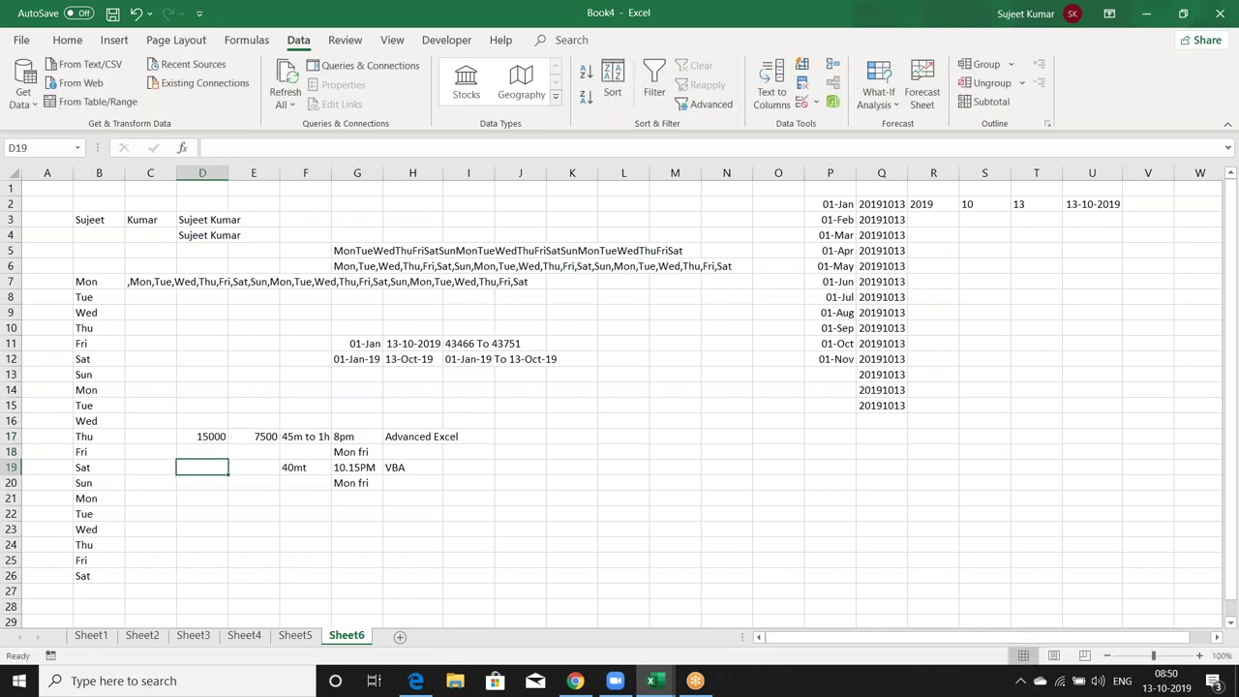
key(Right)
text(10000)
key(Return)
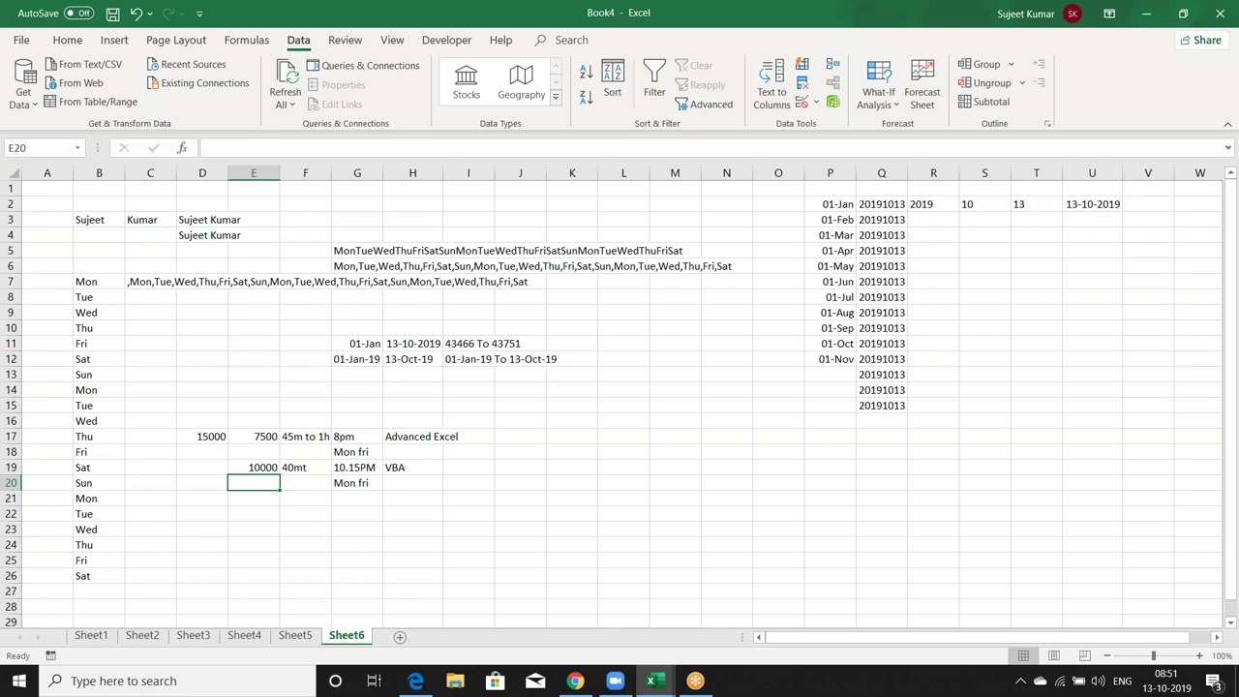
key(super+d)
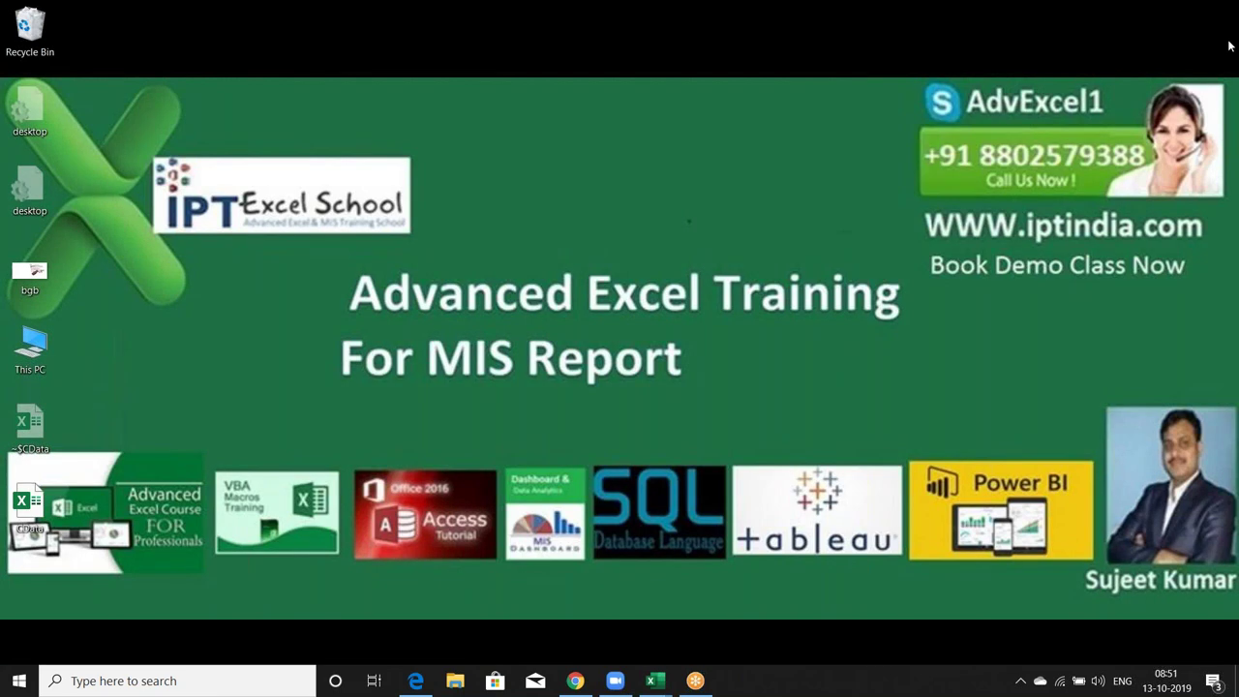